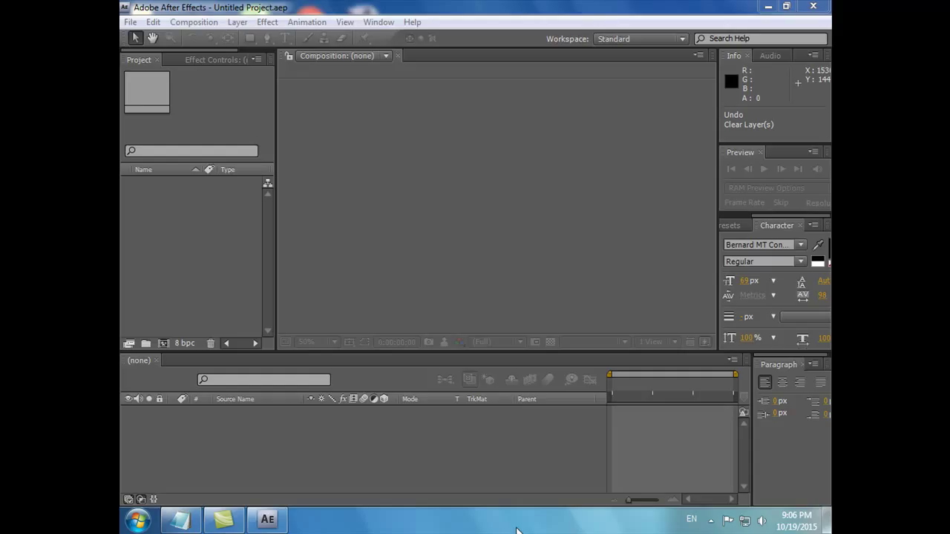
Step: Create a new HDTV 1080 composition named 'Comp' at 29.97 fps, ten seconds long
left_click(203, 22)
left_click(192, 35)
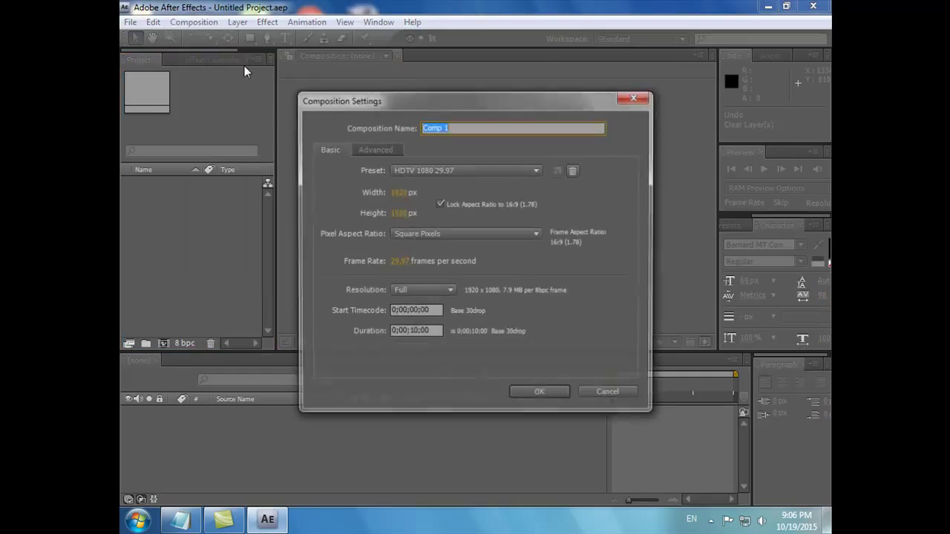
left_click(472, 128)
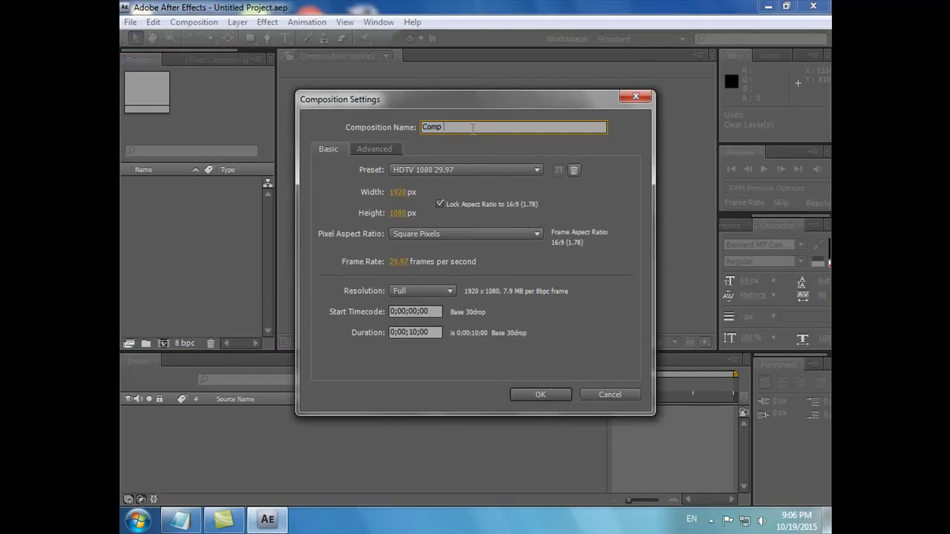
left_click(528, 393)
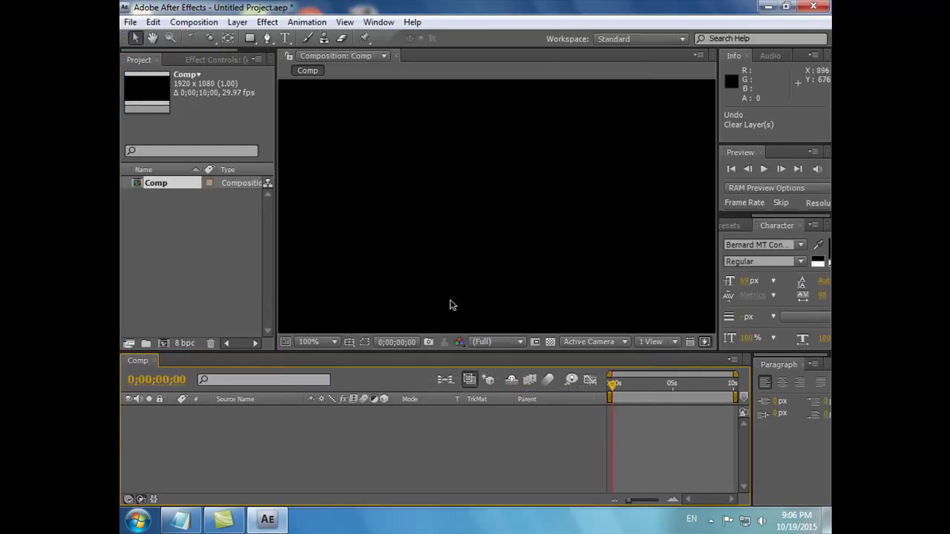
Step: Start a new text layer in the composition viewer with a white fill colour
left_click(285, 38)
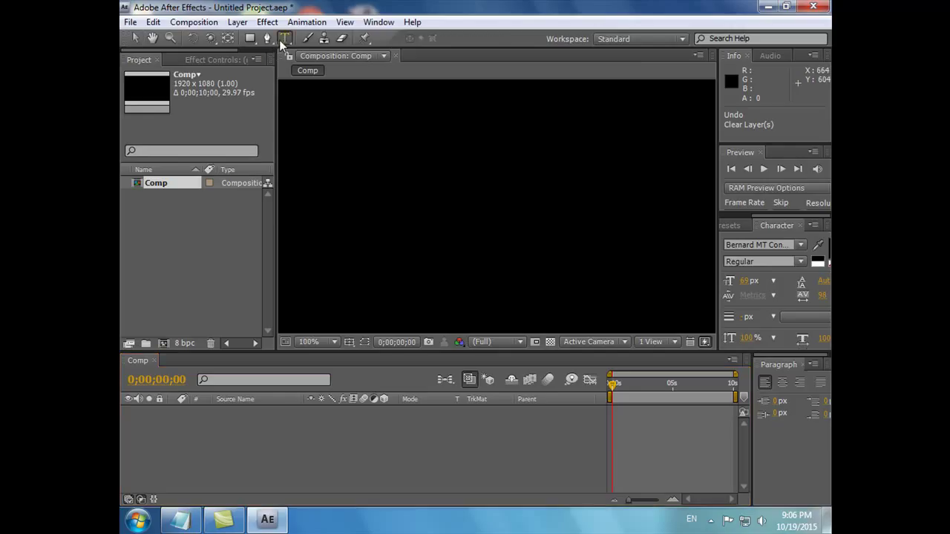
left_click(331, 232)
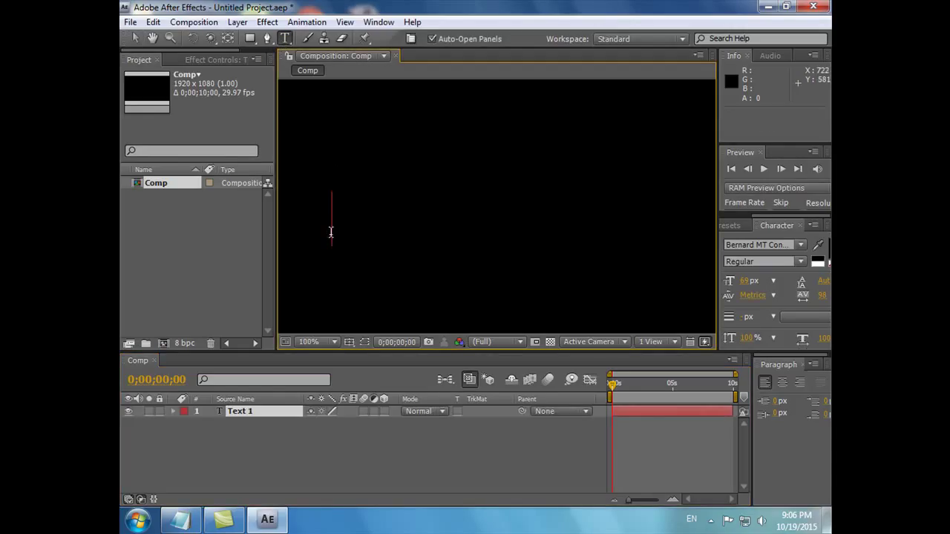
type("Hel")
key("BackSpace")
key("BackSpace")
key("BackSpace")
left_click(820, 261)
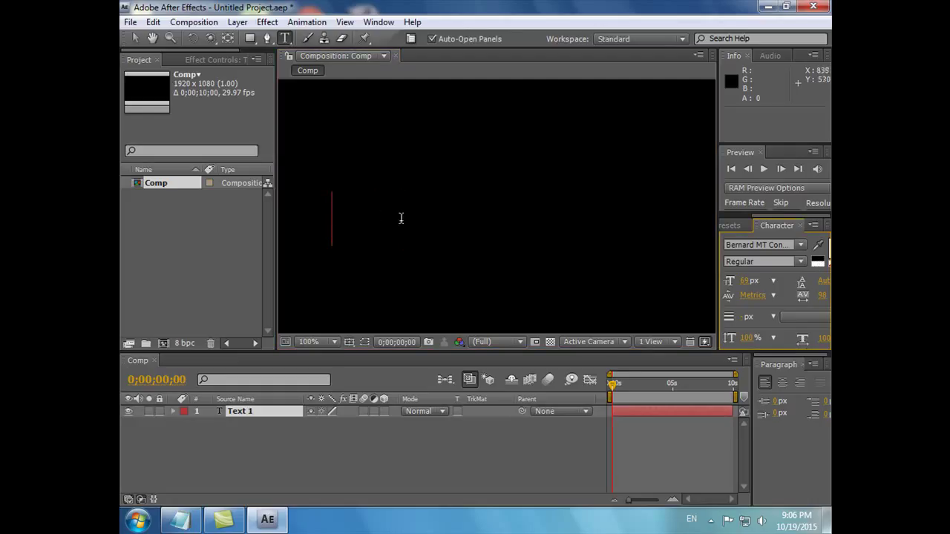
Step: Type 'LEARNING POINT' in capitals and select the finished text layer
type("I")
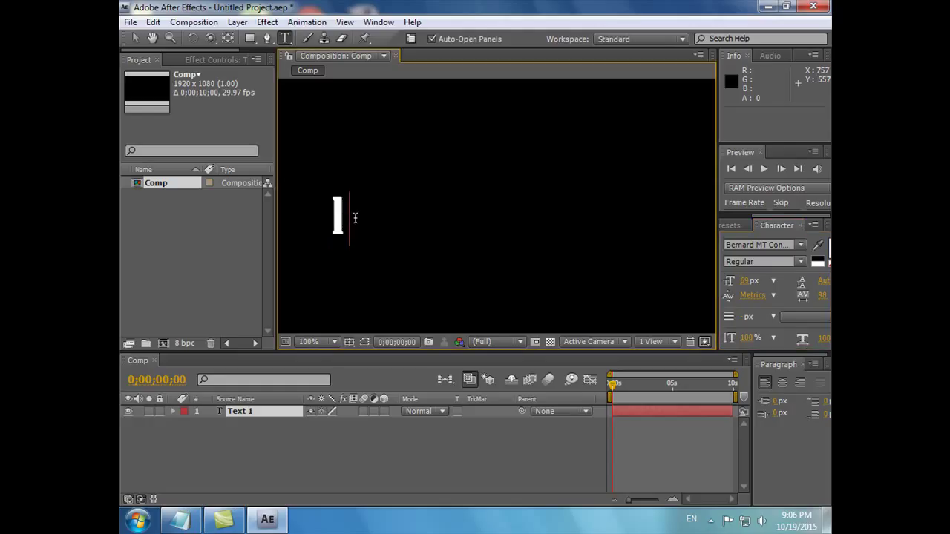
type("earning")
key("BackSpace")
key("Left")
key("Left")
key("Left")
key("Delete")
key("Delete")
key("Delete")
type("LE")
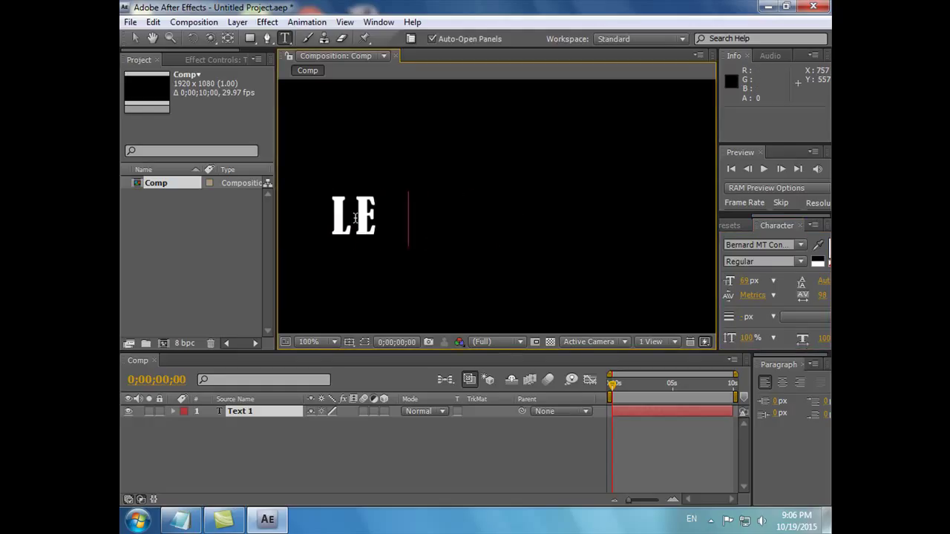
type("ARNING POIN")
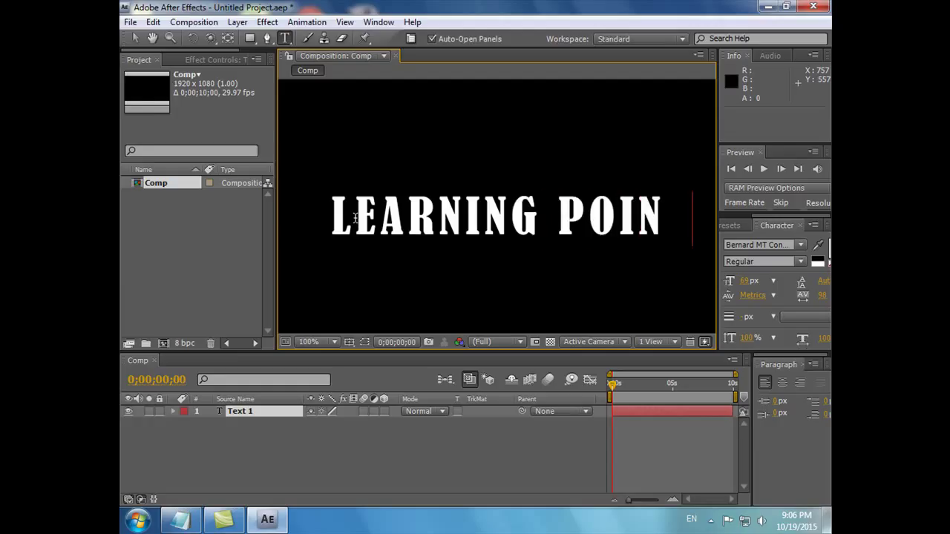
type("T")
left_click(134, 38)
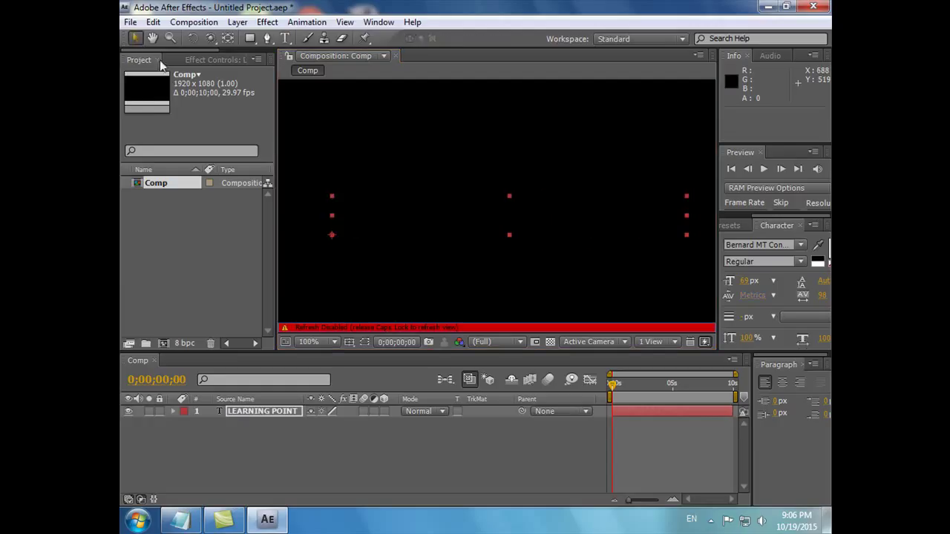
key("Caps_Lock")
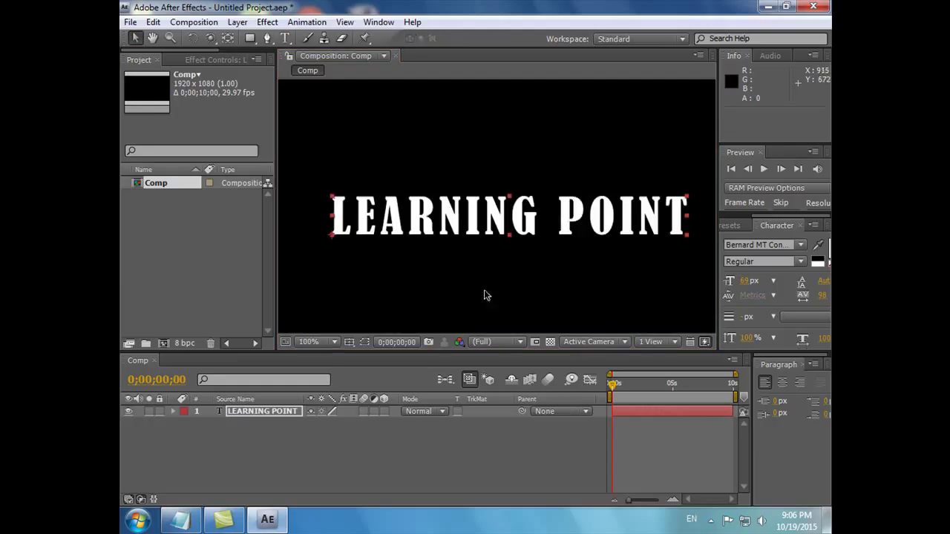
left_click(273, 413)
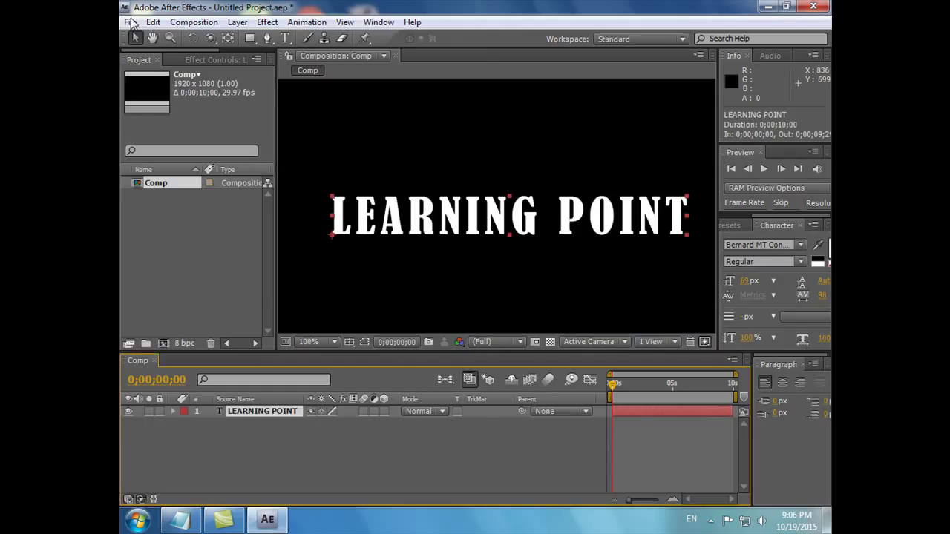
Step: Import metal.jpg and place it in Comp below the LEARNING POINT text layer
left_click(130, 22)
mouse_move(190, 223)
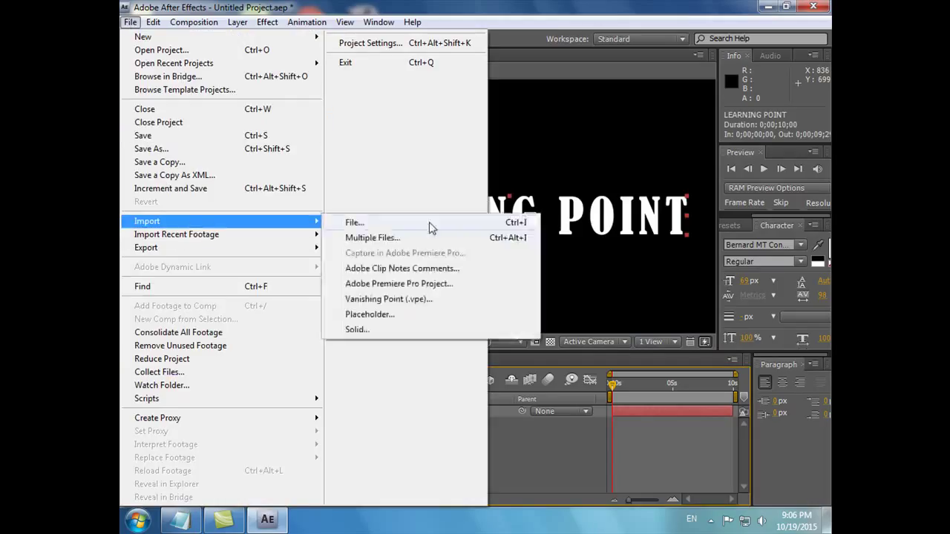
left_click(429, 227)
left_click(451, 133)
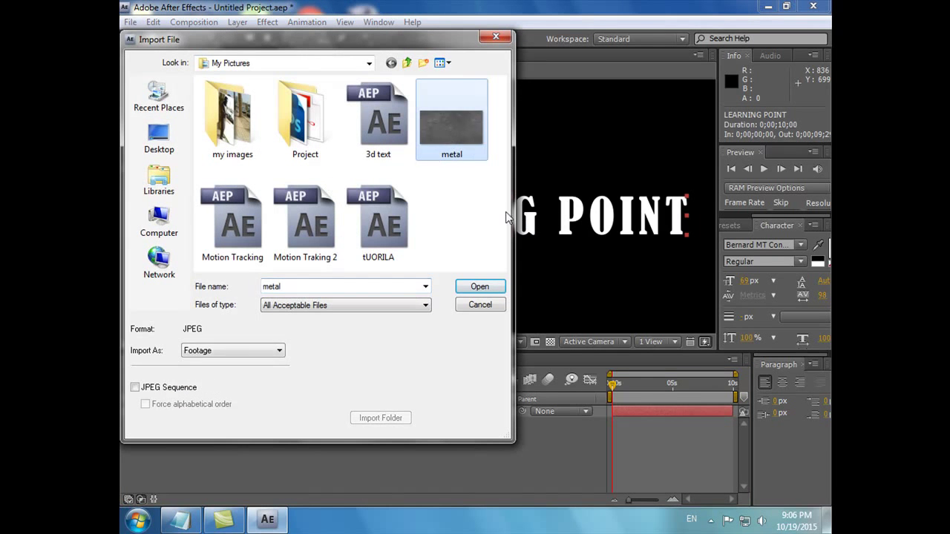
left_click(479, 286)
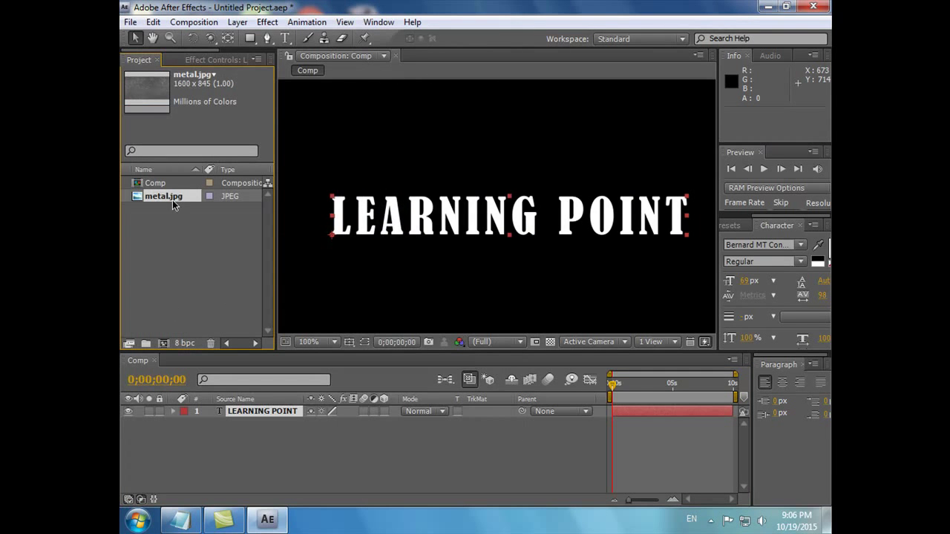
left_click_drag(218, 429, 223, 427)
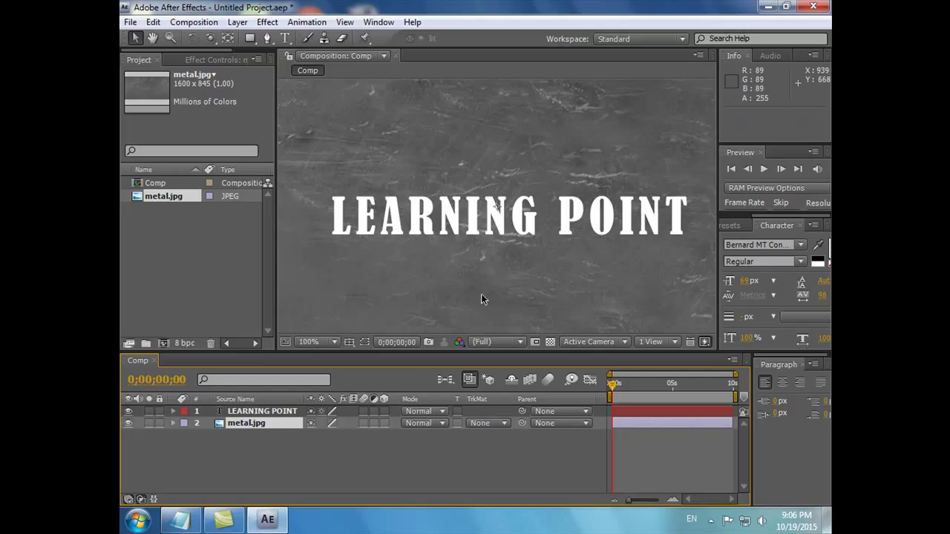
Step: Set metal.jpg's track matte to Alpha Matte 'LEARNING POINT'
left_click(506, 424)
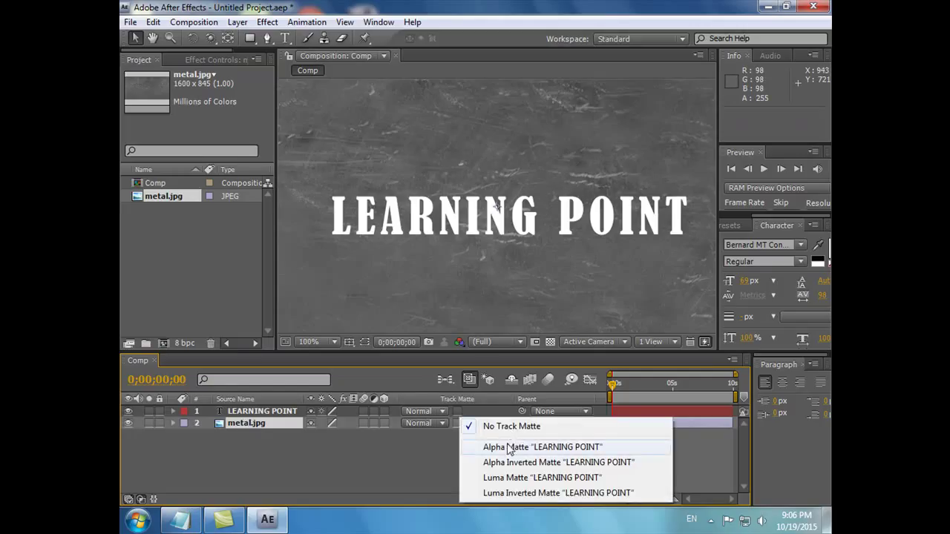
left_click(422, 449)
left_click(508, 423)
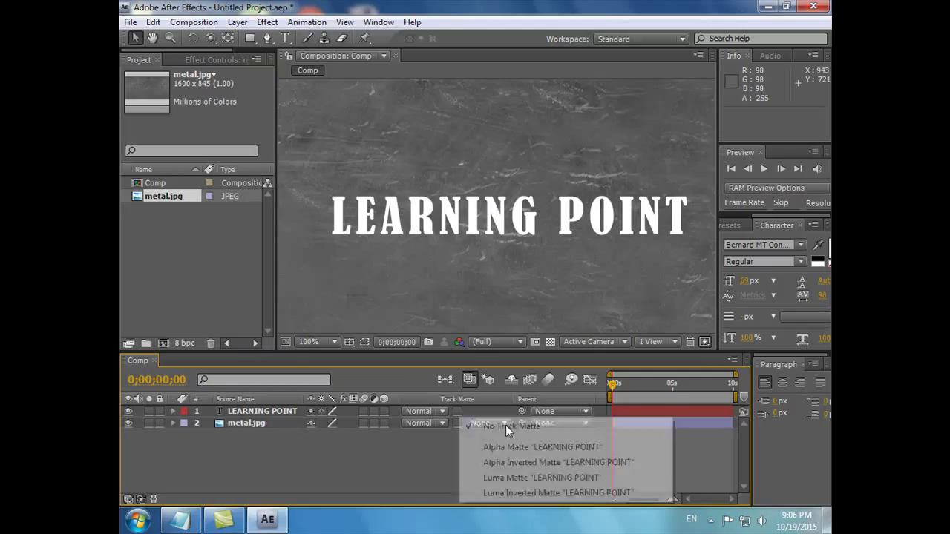
left_click(509, 448)
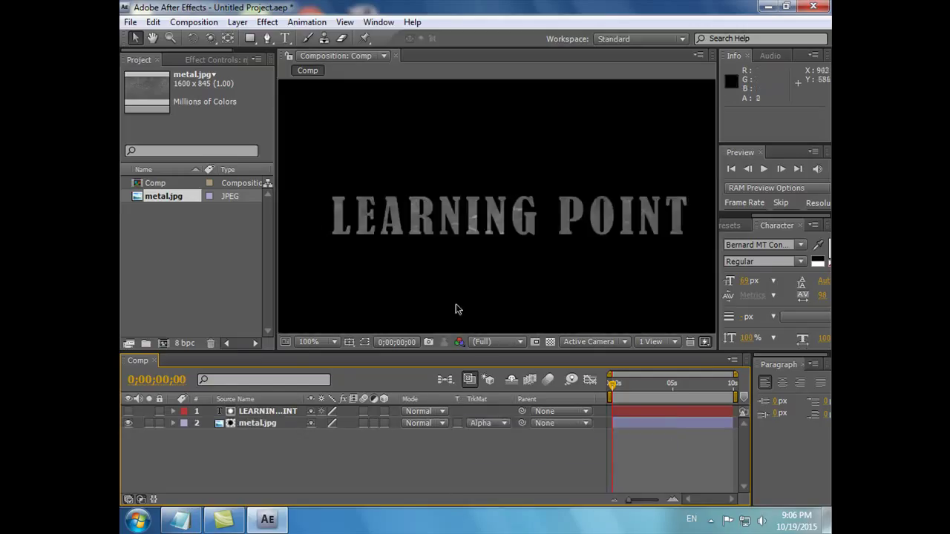
Step: Scale the metal.jpg layer up to 199%
left_click(266, 425)
key("s")
mouse_move(333, 443)
left_mouse_down()
mouse_move(422, 441)
mouse_move(399, 447)
left_mouse_up()
left_click(144, 210)
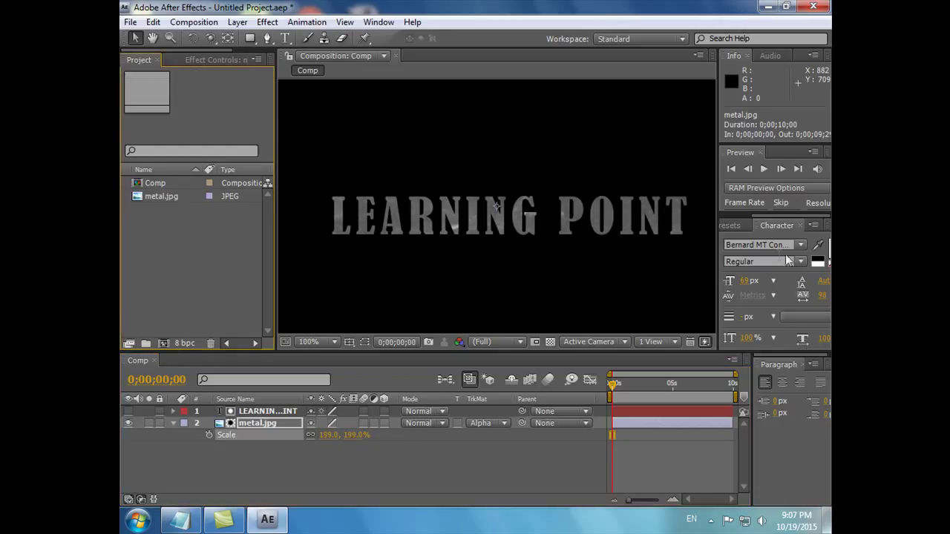
Step: Apply the Curves effect to the metal.jpg layer
left_click(730, 225)
left_click(740, 239)
type("curve")
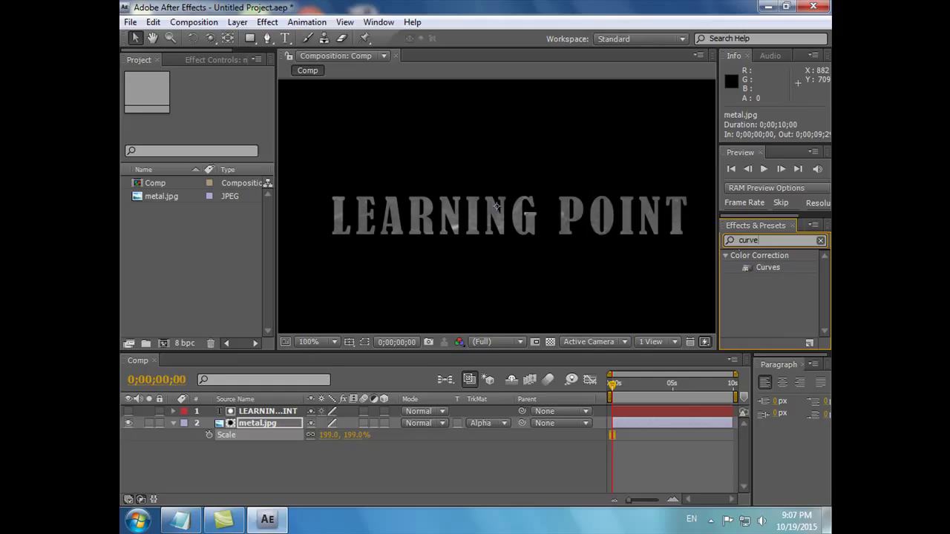
left_click_drag(778, 269, 257, 424)
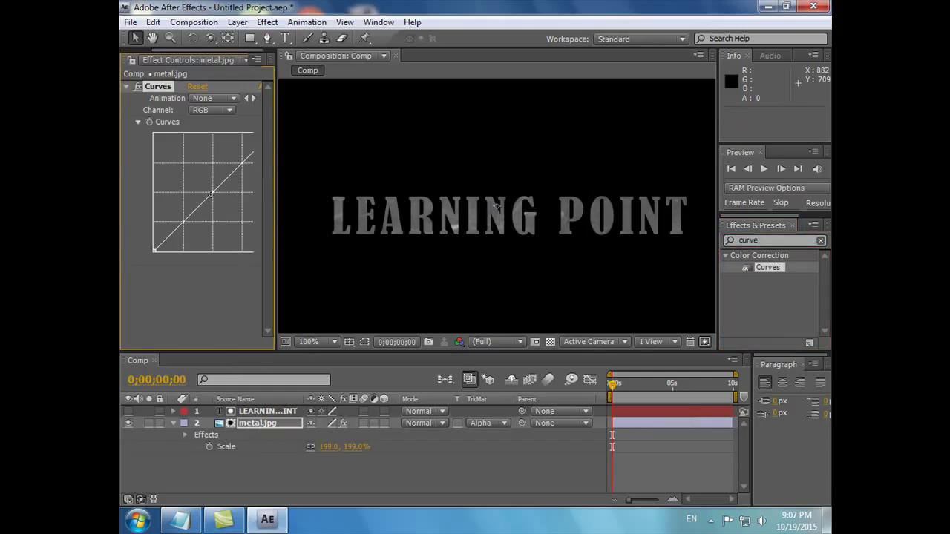
Step: Bend the RGB curve into an S-shape to brighten and add contrast to the metal
left_click_drag(267, 178, 297, 178)
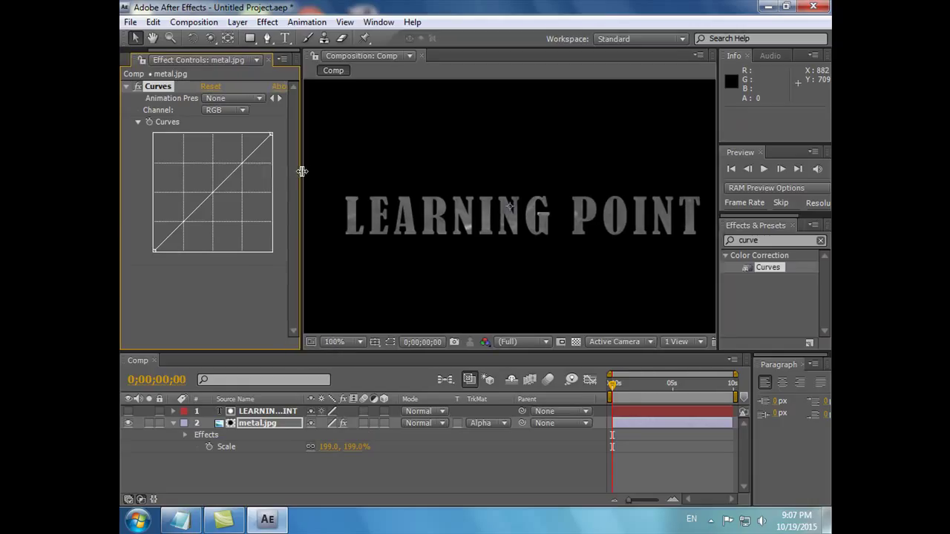
left_click_drag(215, 192, 205, 188)
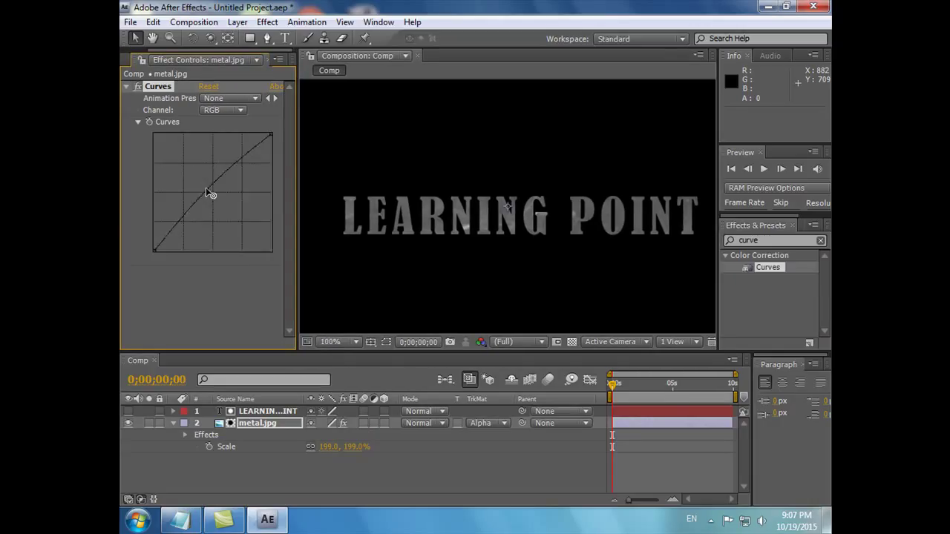
left_click(185, 225)
left_click_drag(244, 148, 235, 141)
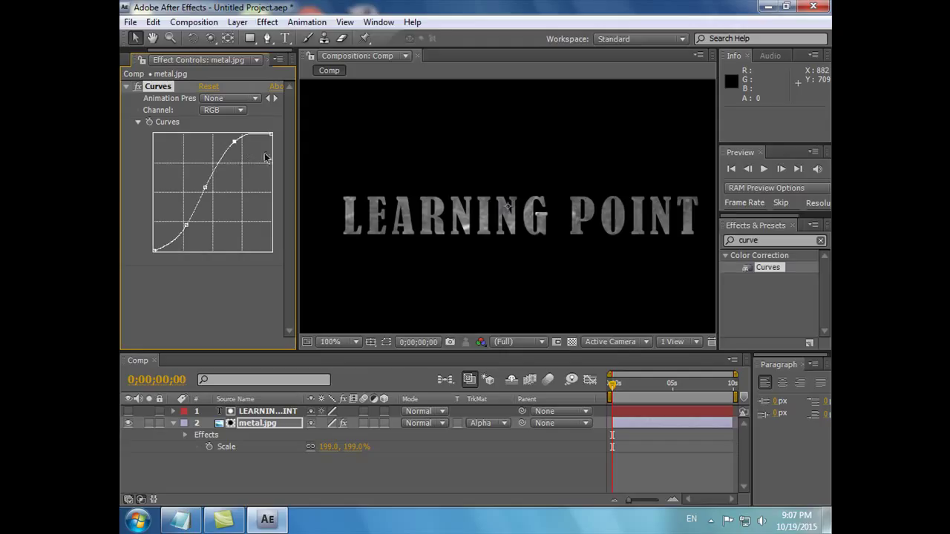
left_click(242, 112)
left_click(194, 126)
left_click(126, 88)
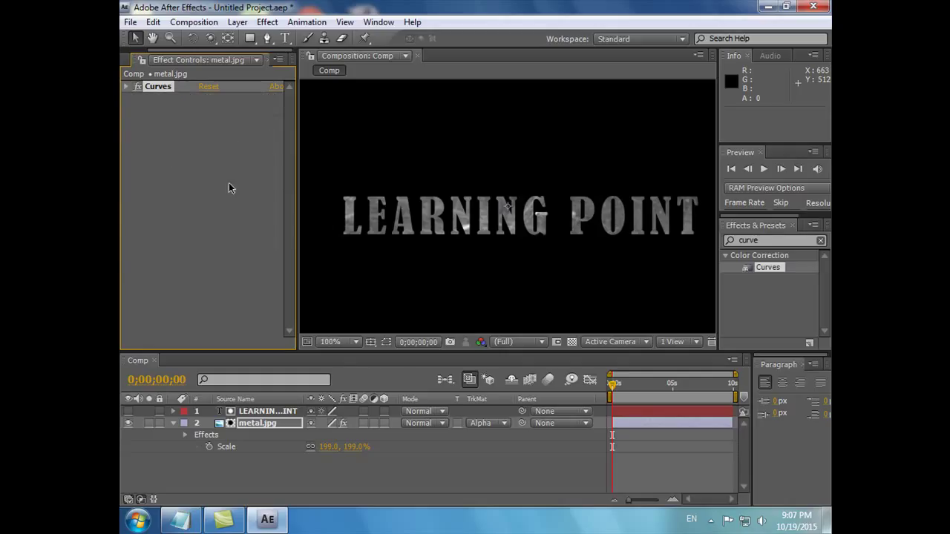
left_click(264, 412)
left_click(270, 423)
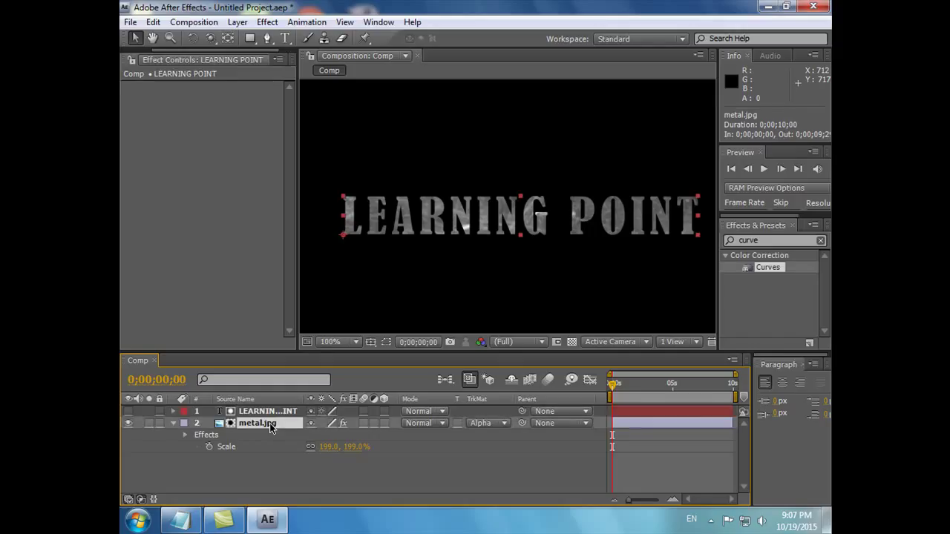
left_click(821, 240)
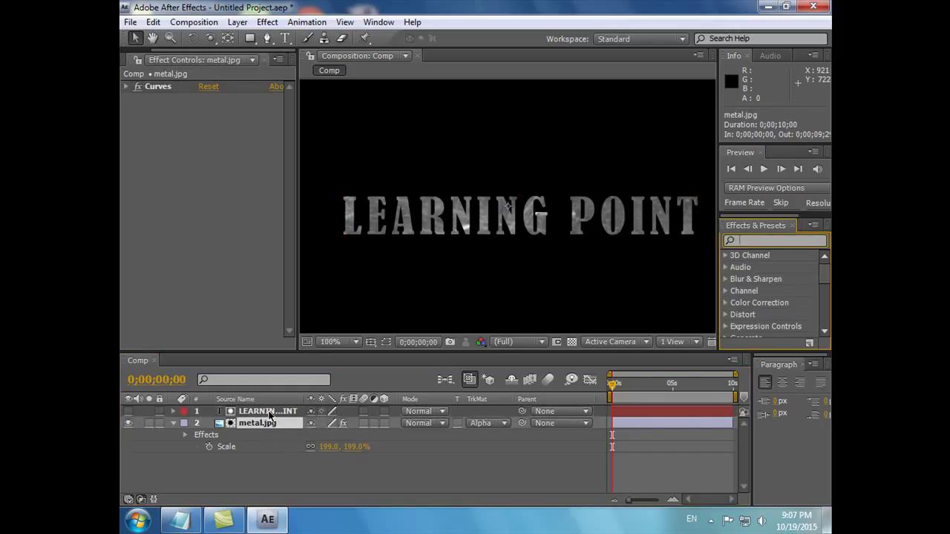
Step: Duplicate the LEARNING POINT text layer
left_click(751, 241)
type("bev")
key("BackSpace")
key("BackSpace")
key("BackSpace")
key("BackSpace")
left_click(283, 412)
key("ctrl+d")
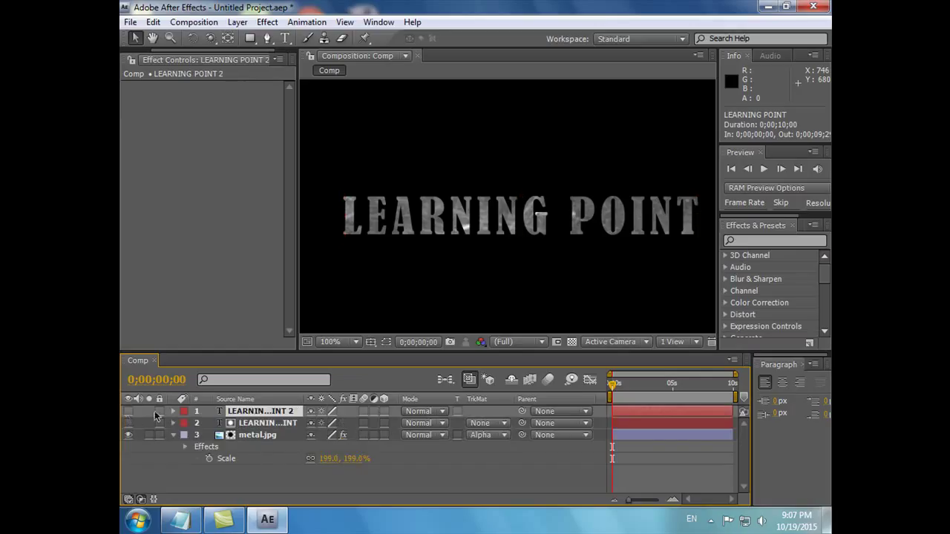
left_click(129, 413)
left_click(129, 412)
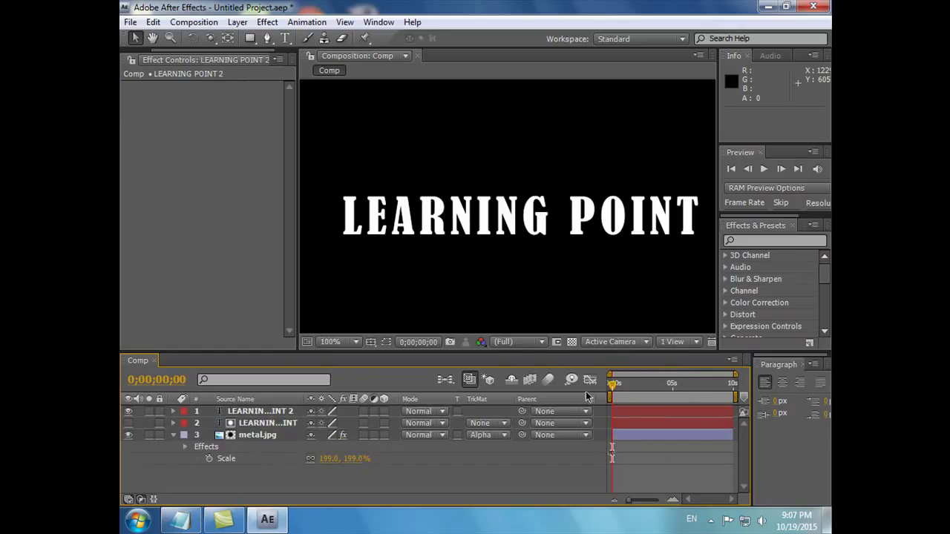
Step: Change the top text layer's fill colour to black in the Character panel
left_click_drag(717, 271, 702, 273)
left_click(797, 224)
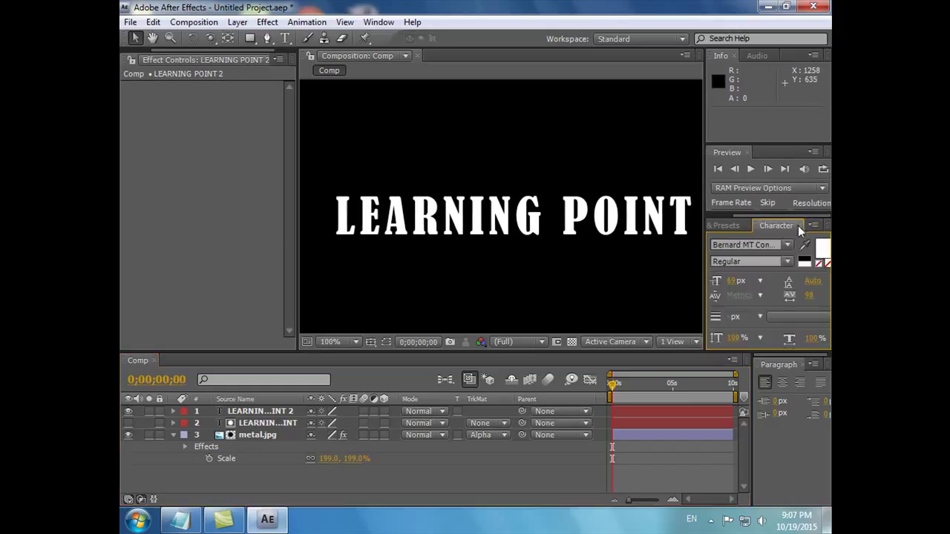
left_click(805, 259)
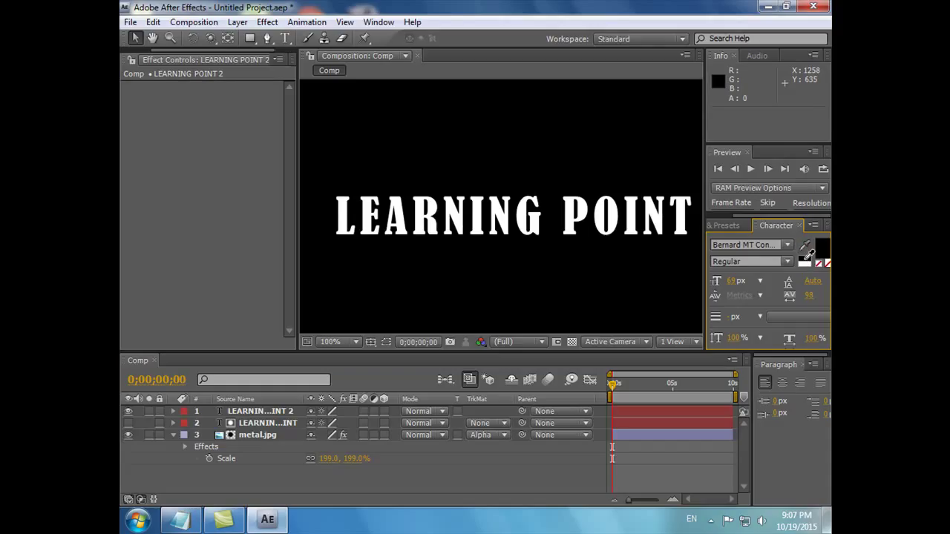
left_click(822, 252)
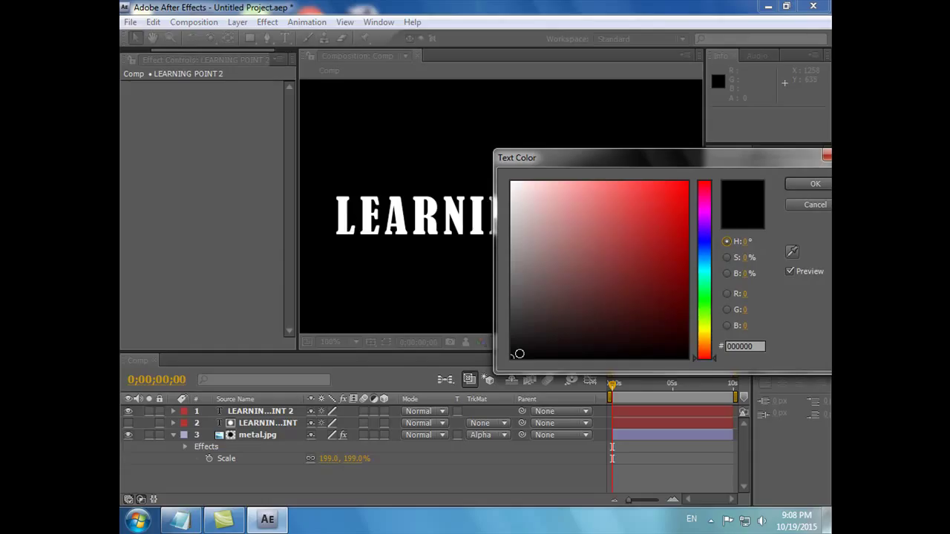
left_click(513, 361)
left_click(812, 184)
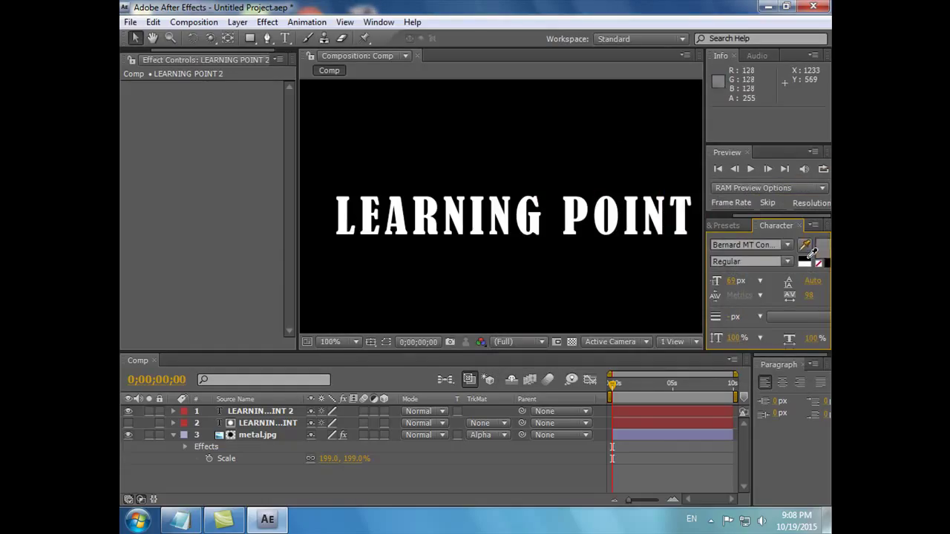
left_click(245, 412)
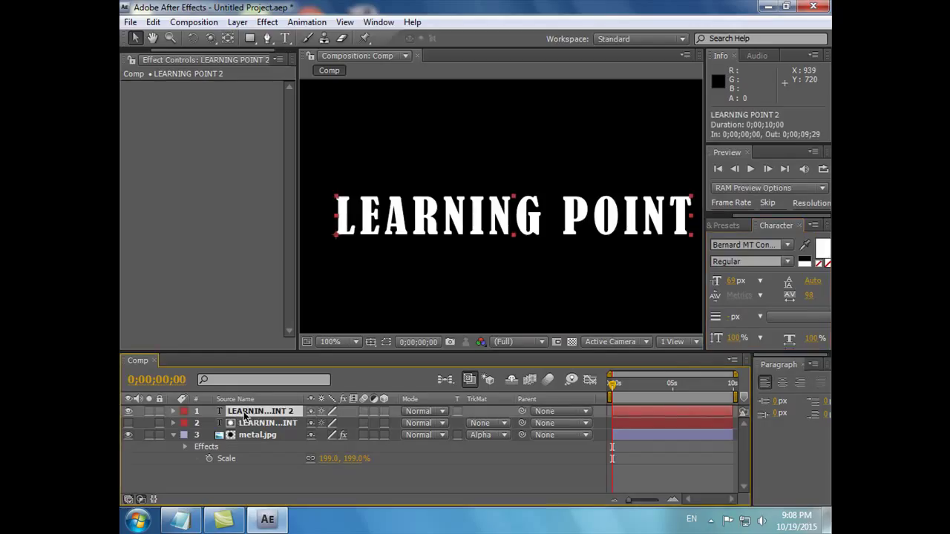
left_click(805, 244)
left_click(593, 246)
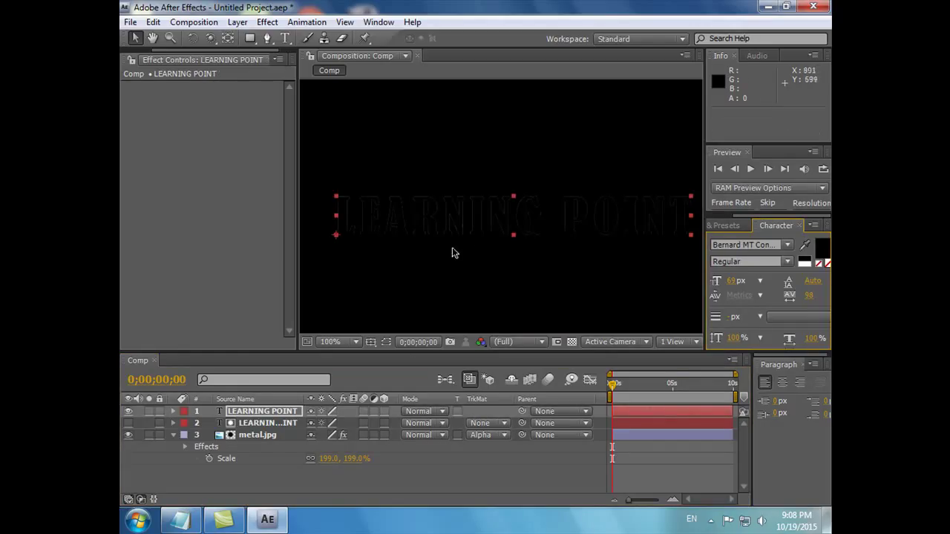
Step: Apply Bevel Alpha to the top LEARNING POINT text layer
left_click(732, 226)
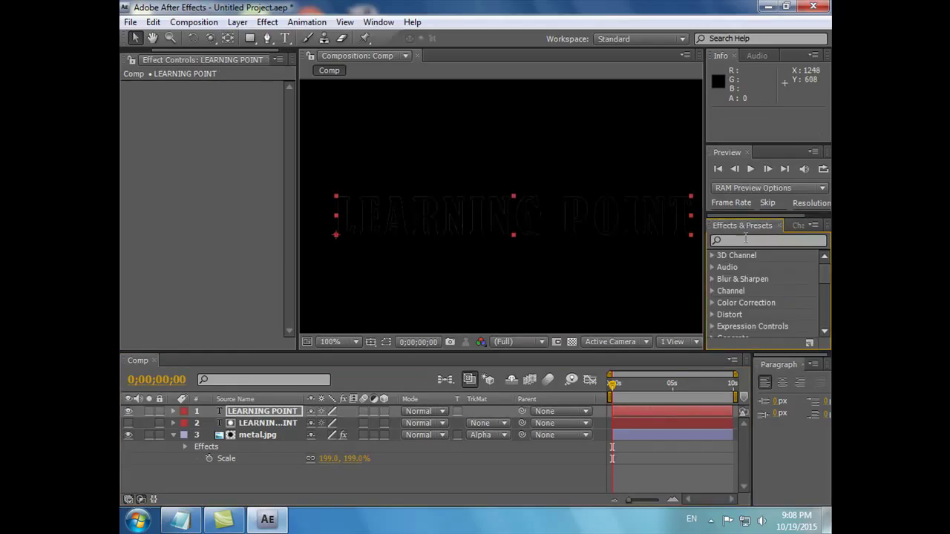
left_click(750, 242)
type("bevl")
key("BackSpace")
key("BackSpace")
type("el")
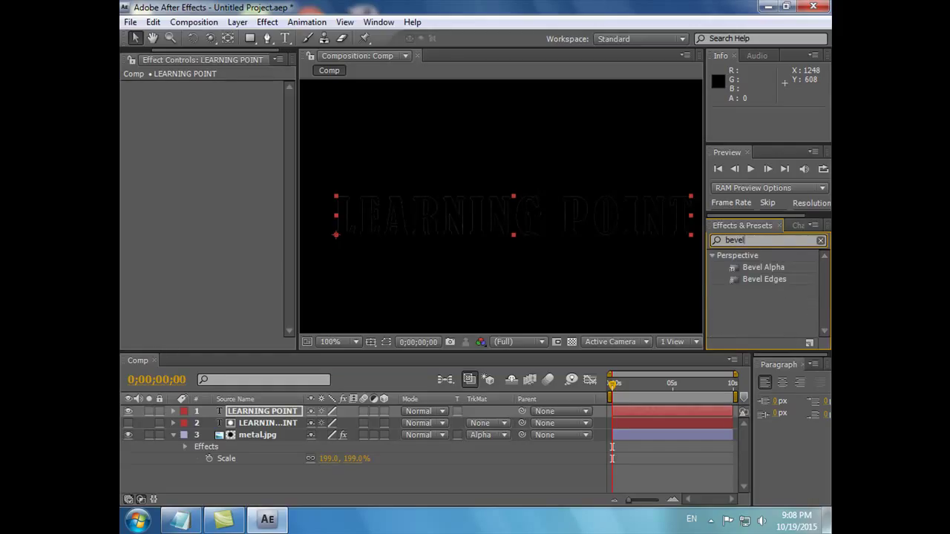
left_click_drag(763, 268, 284, 415)
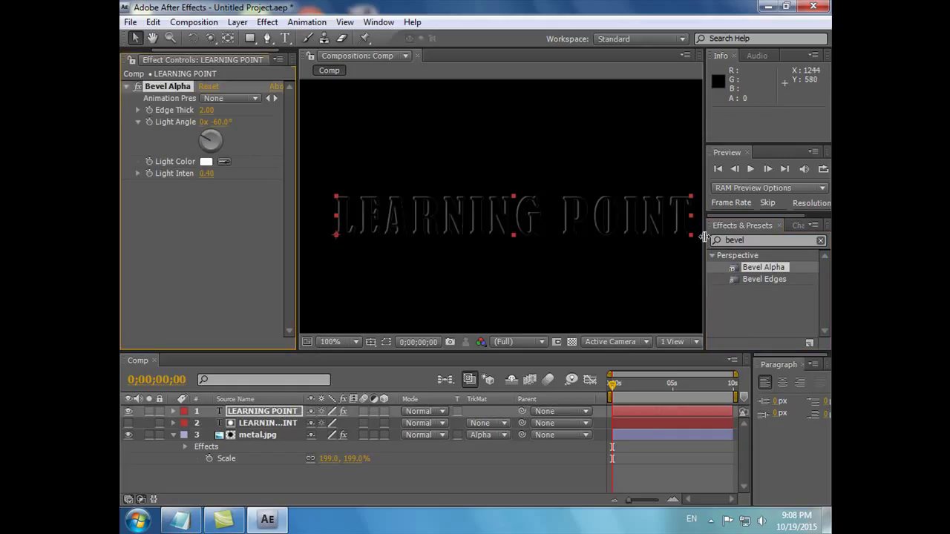
Step: Set the Bevel Alpha light angle to +56° and light intensity to 0.90
left_click_drag(708, 242, 728, 242)
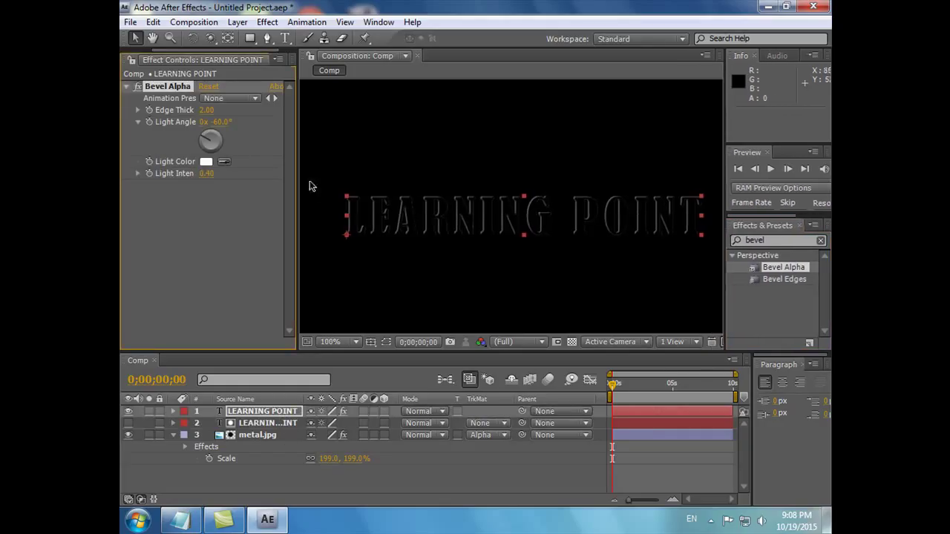
left_click_drag(210, 136, 220, 142)
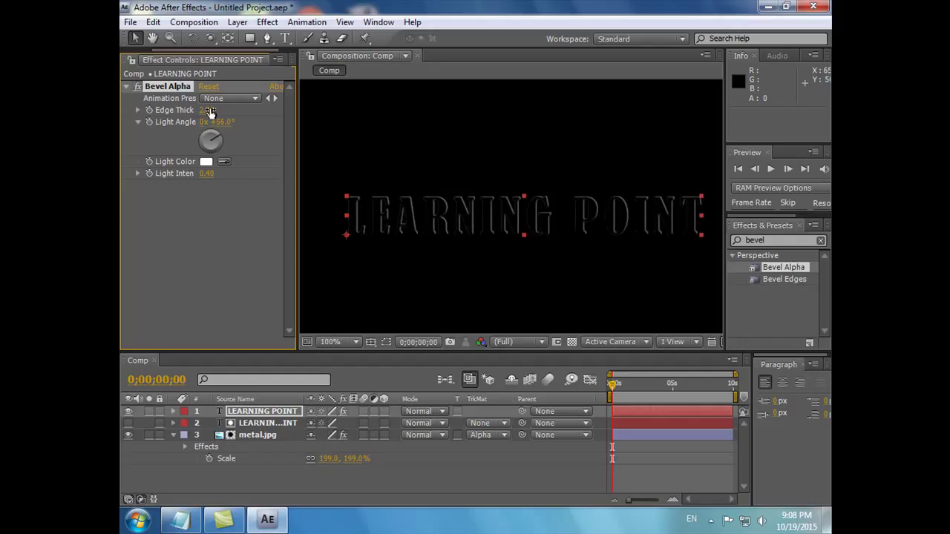
left_click_drag(207, 173, 243, 176)
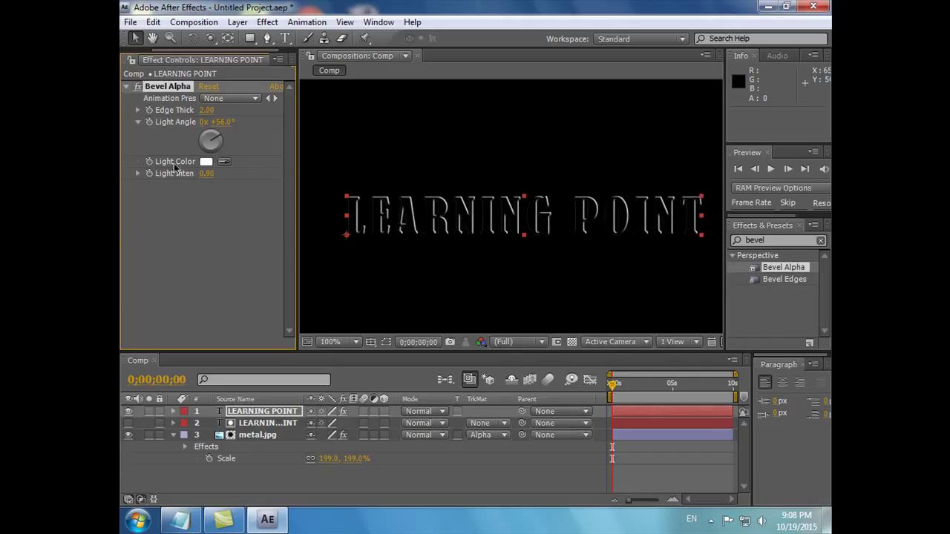
left_click(126, 87)
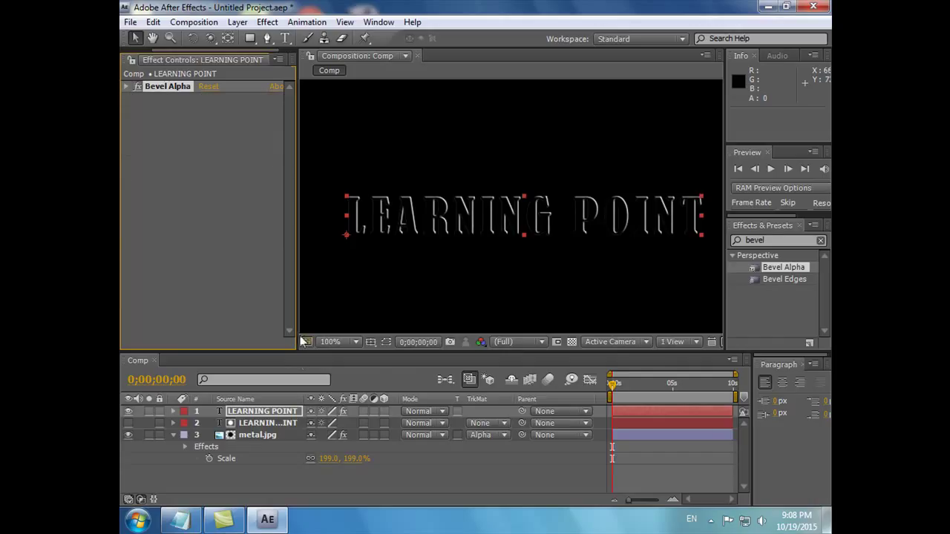
Step: Set the bevelled title layer's blending mode to Add and duplicate it
left_click(446, 424)
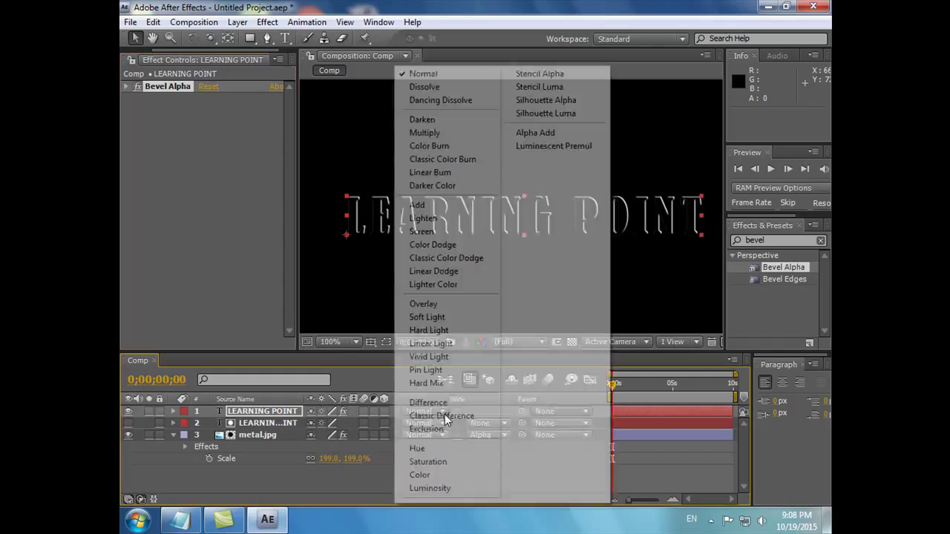
left_click(422, 205)
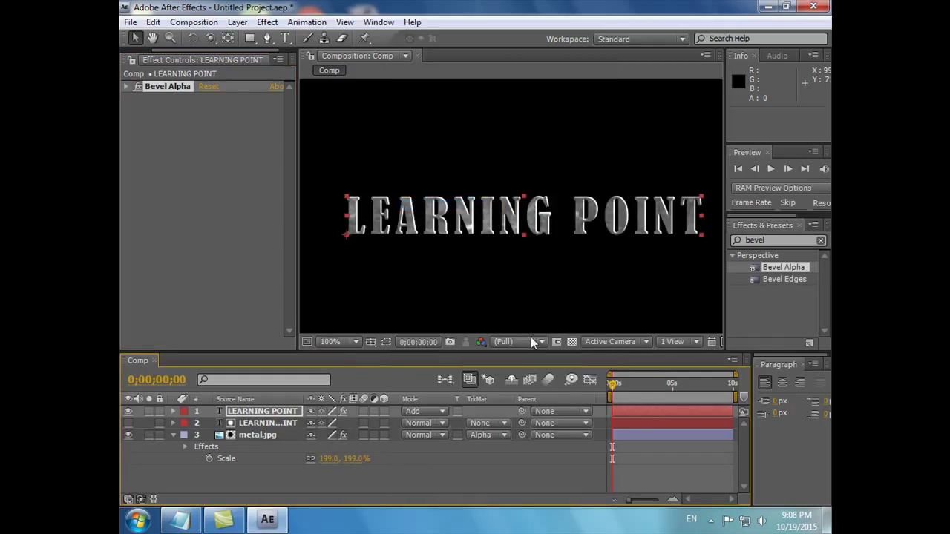
left_click(262, 413)
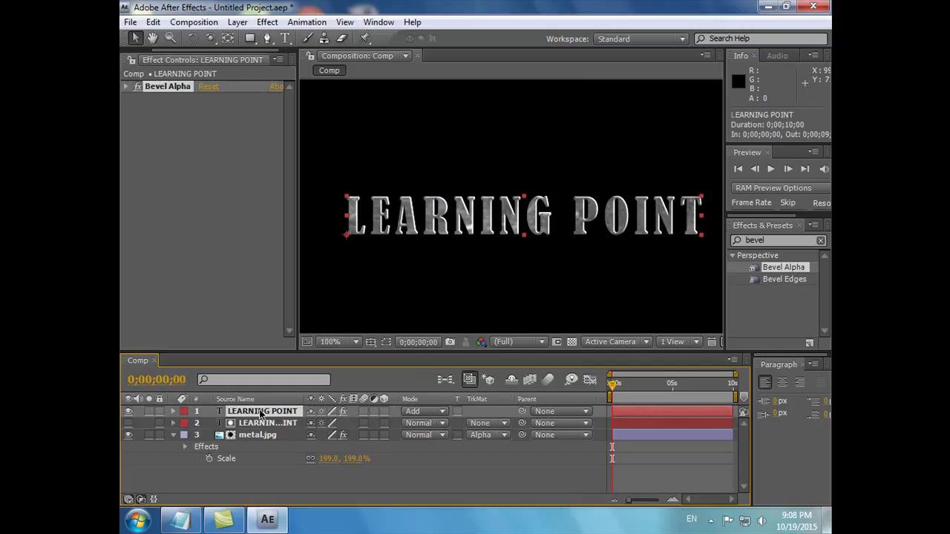
key("ctrl+d")
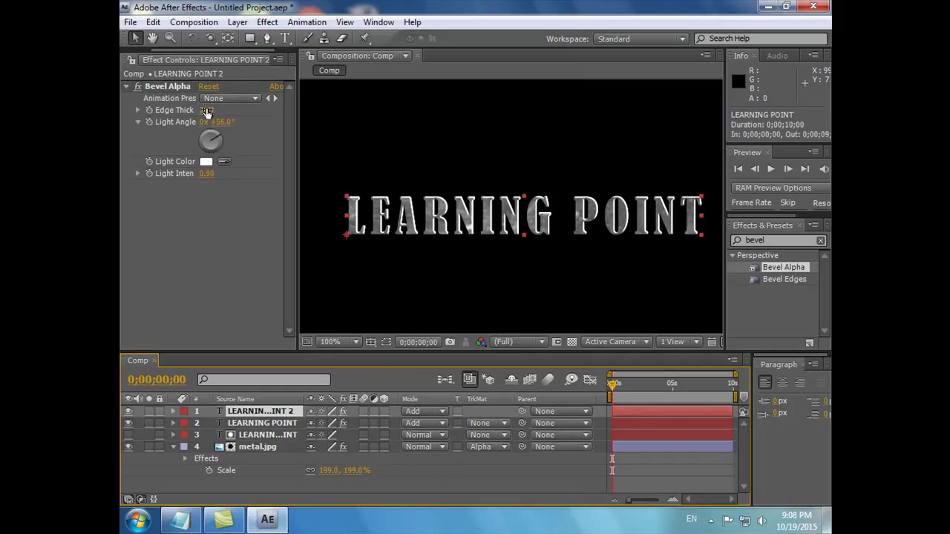
Step: Set the duplicate's Bevel Alpha light angle to +134° and intensity to 0.63
left_click_drag(229, 154, 220, 154)
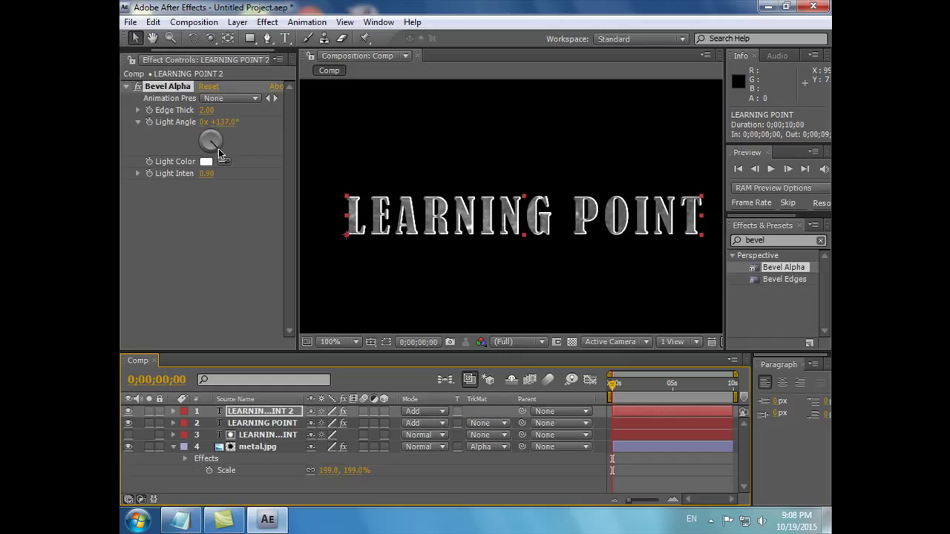
left_click(209, 182)
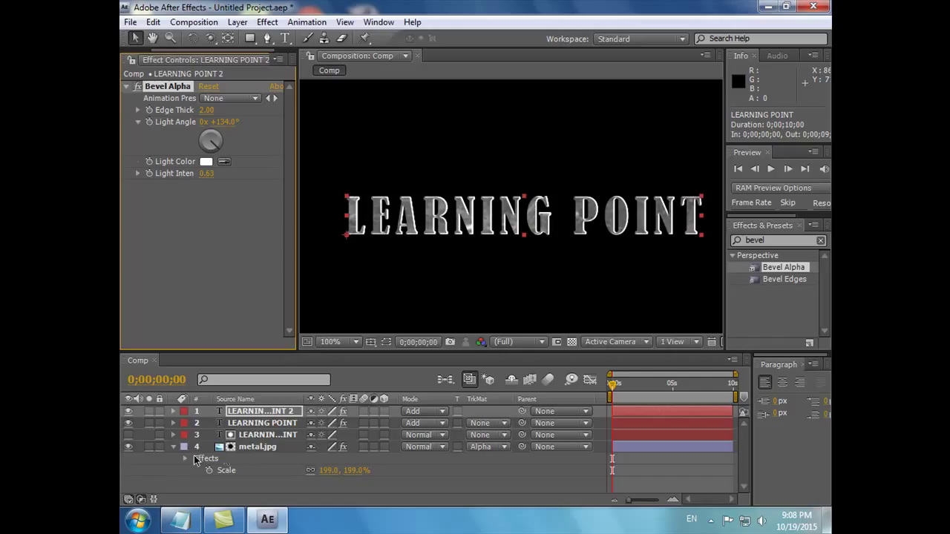
left_click(173, 446)
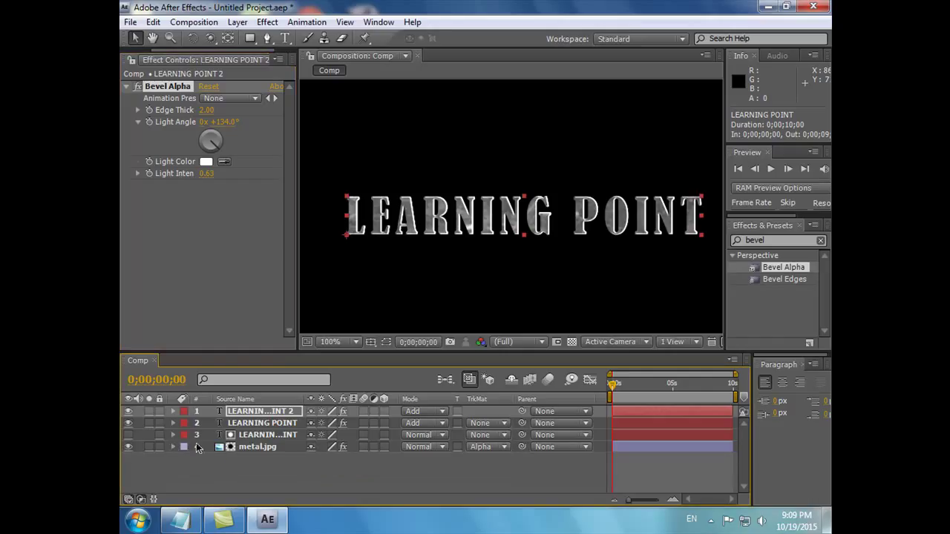
Step: Select all four layers and pre-compose them into '3d text'
left_click(263, 448, "shift")
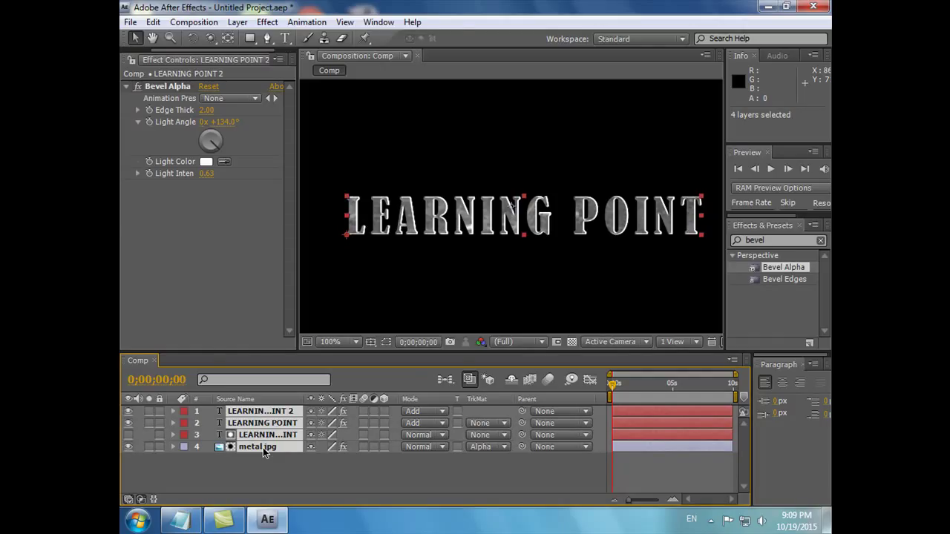
left_click(237, 21)
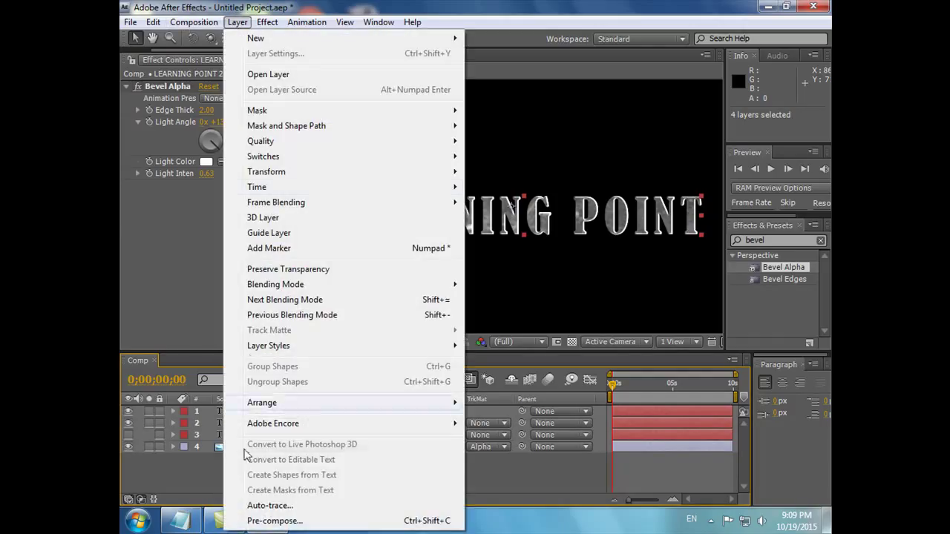
left_click(262, 523)
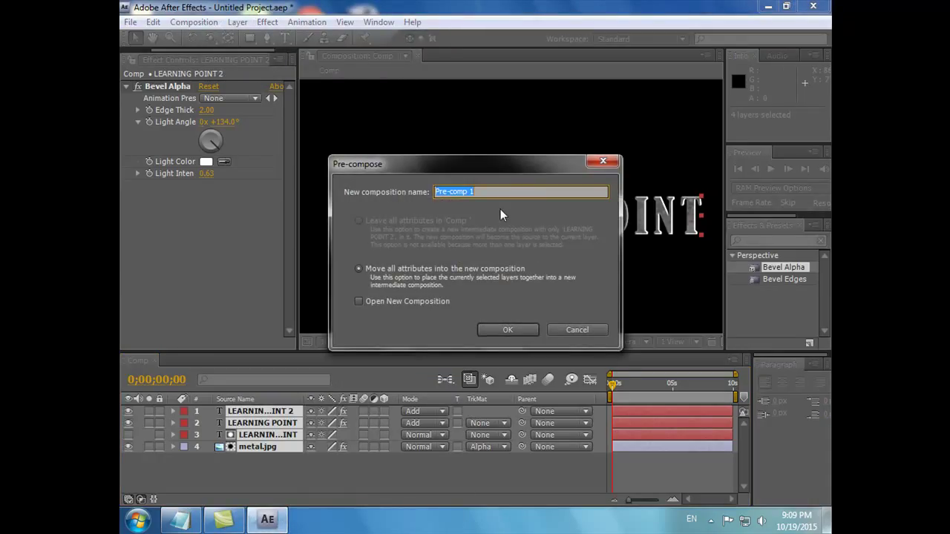
type("3d text")
left_click(507, 331)
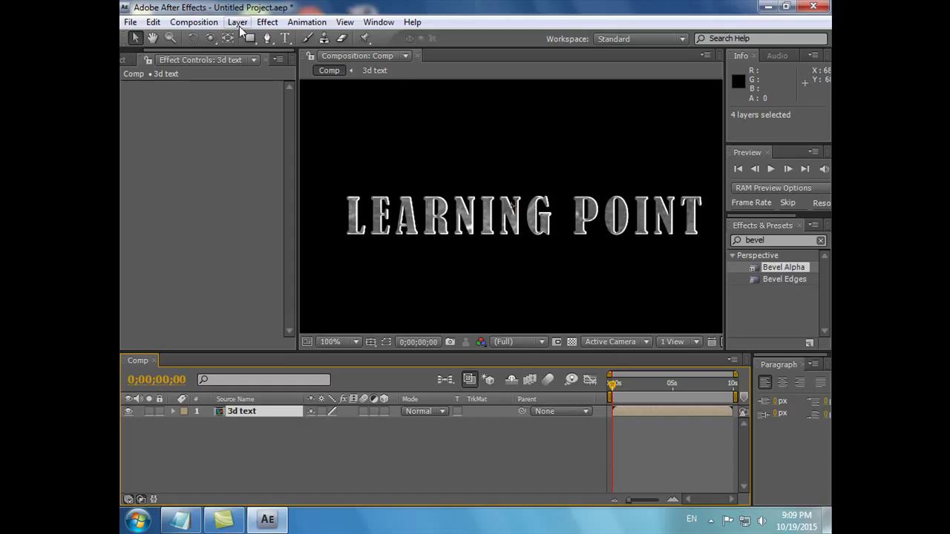
Step: Create a new 1920×1080, 29.97 fps, ten-second composition named '3d text Tital'
left_click(193, 21)
left_click(217, 39)
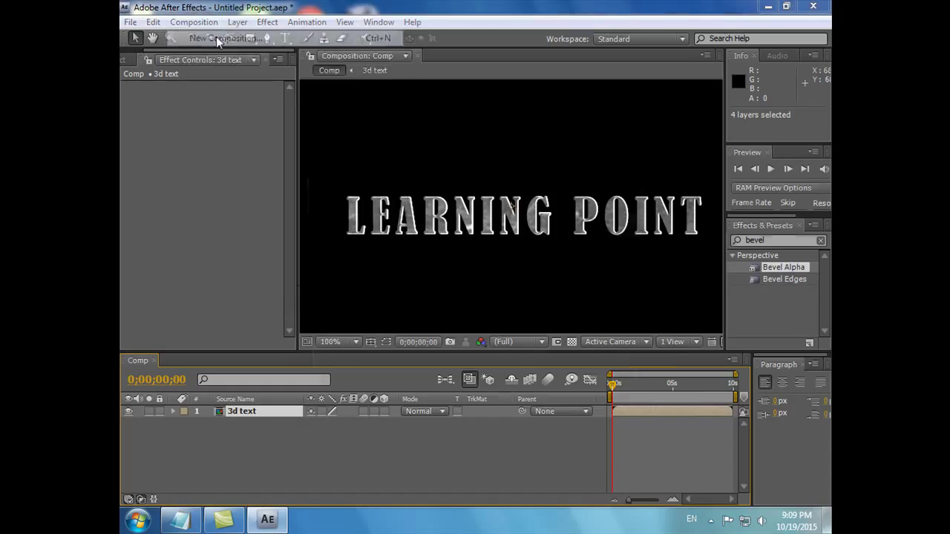
type("3d tr")
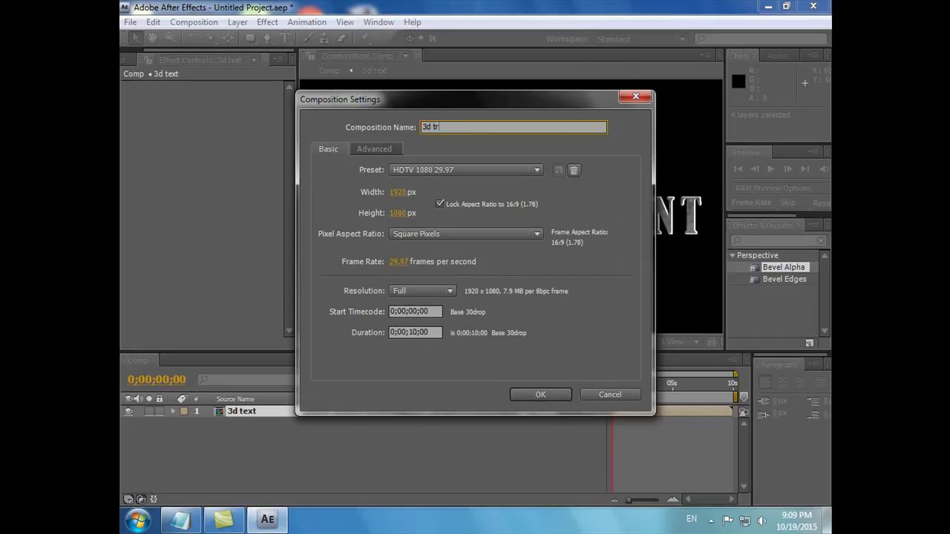
type(" text Tit")
type("al")
left_click(529, 394)
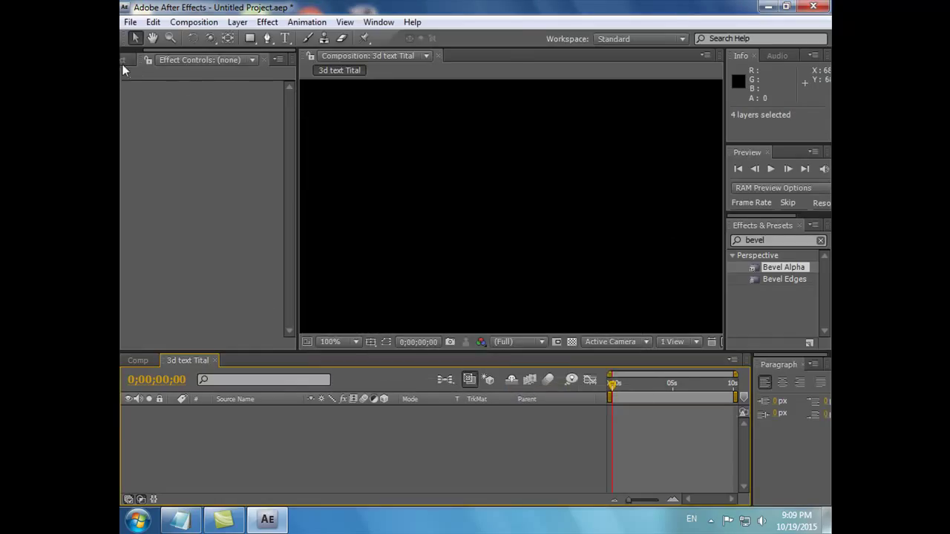
left_click(122, 64)
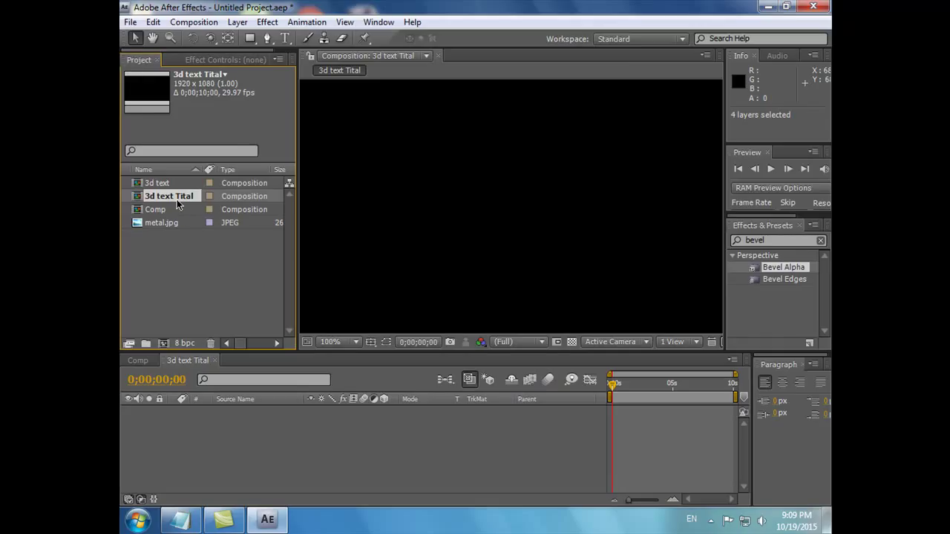
Step: Put the 3d text precomp in 3d text Tital, add Adjustment Layer 1 above it, and enlarge the timeline
left_click_drag(163, 184, 200, 420)
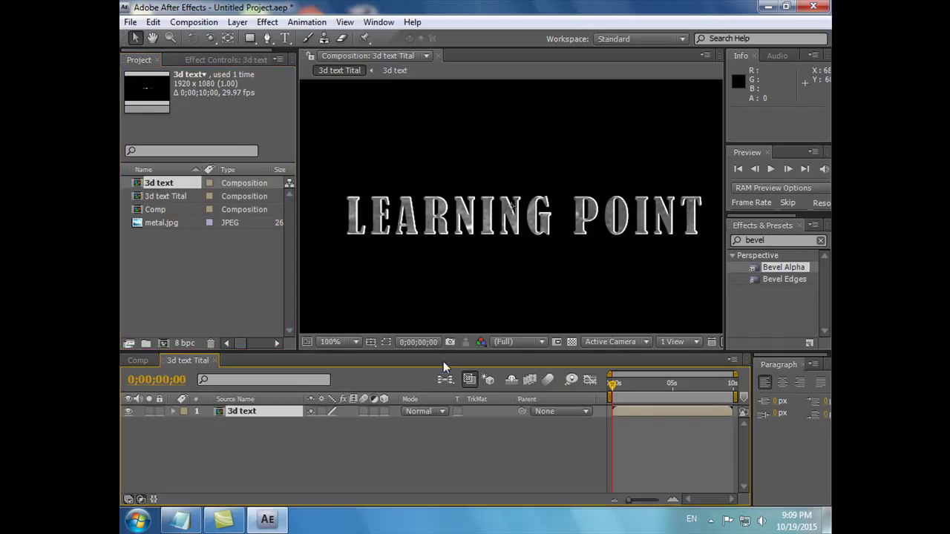
left_click(237, 22)
mouse_move(252, 38)
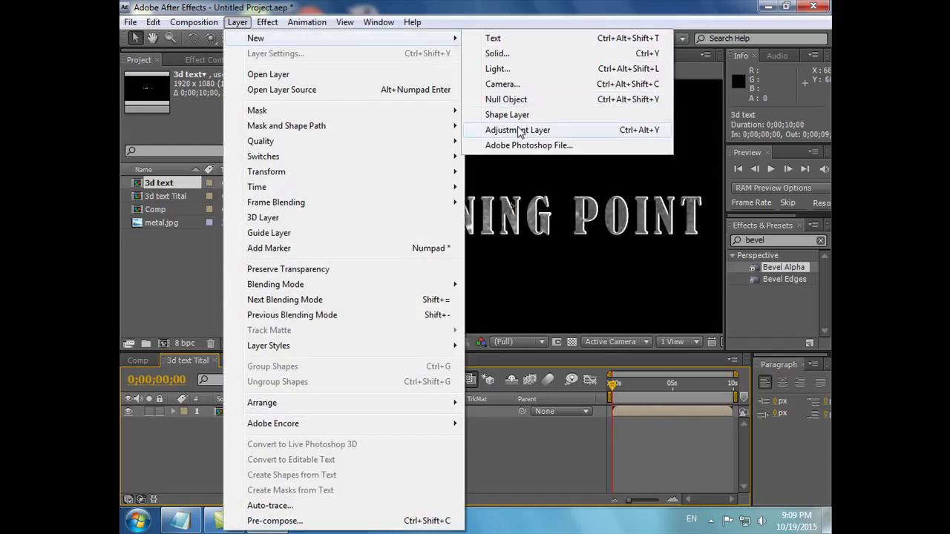
left_click(519, 131)
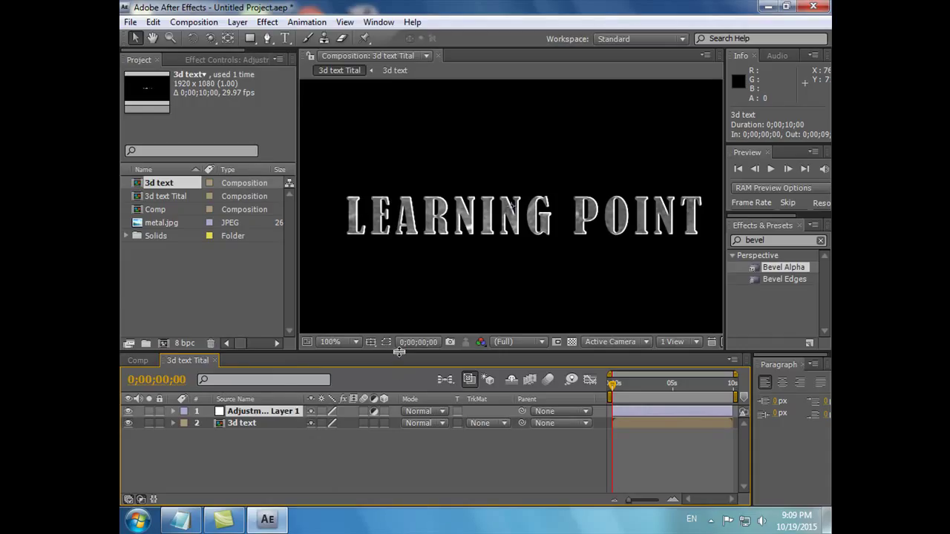
left_click_drag(398, 352, 403, 304)
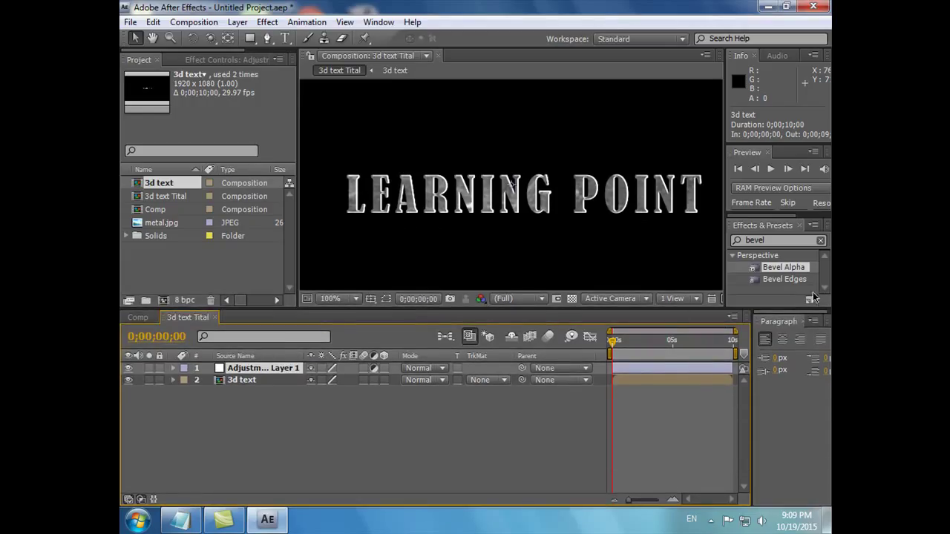
left_click(821, 241)
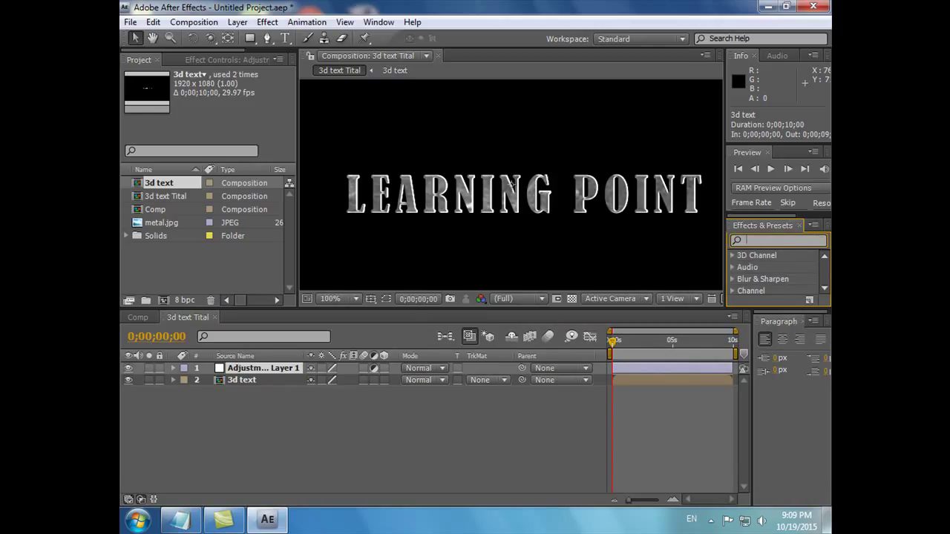
Step: Apply Slider Control to Adjustment Layer 1 and expand it to show its Slider property
type("cont")
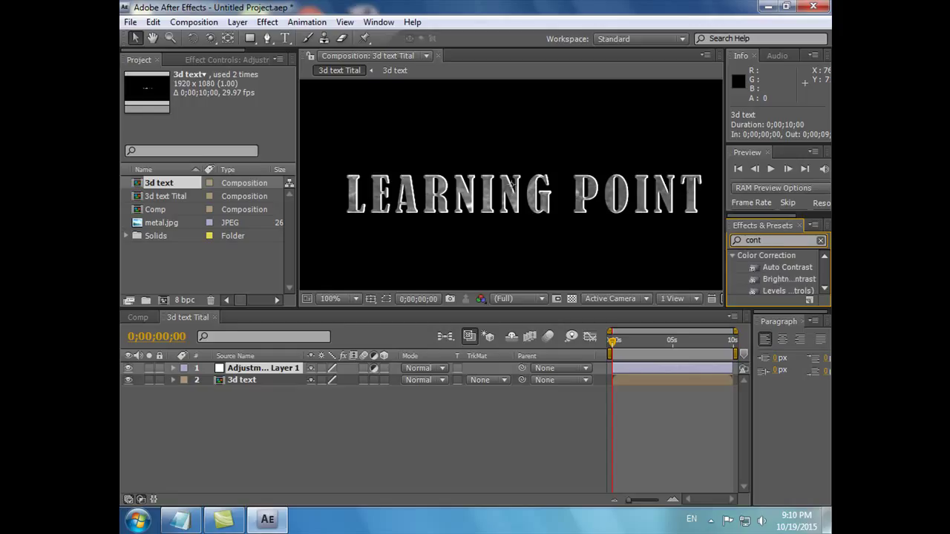
key("BackSpace")
key("BackSpace")
key("BackSpace")
type("slid")
left_click_drag(787, 267, 272, 370)
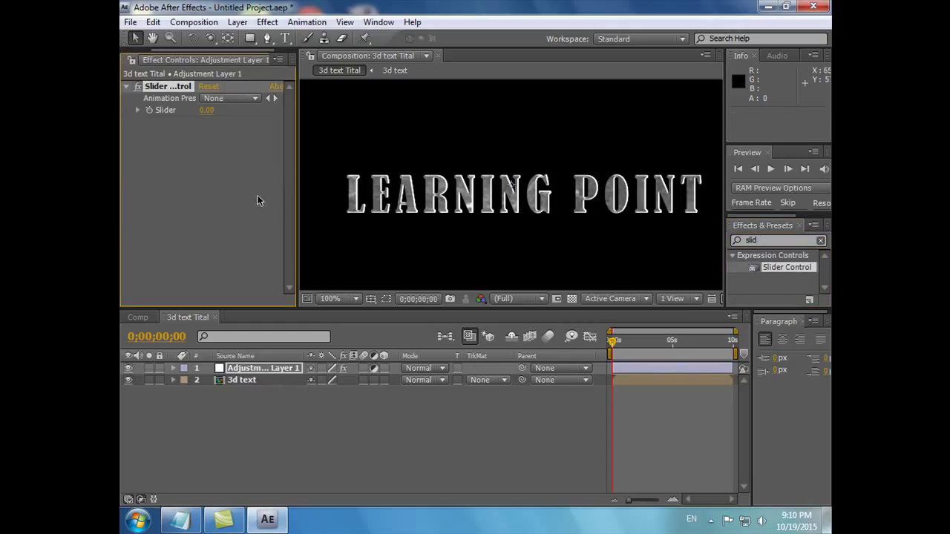
left_click(251, 369)
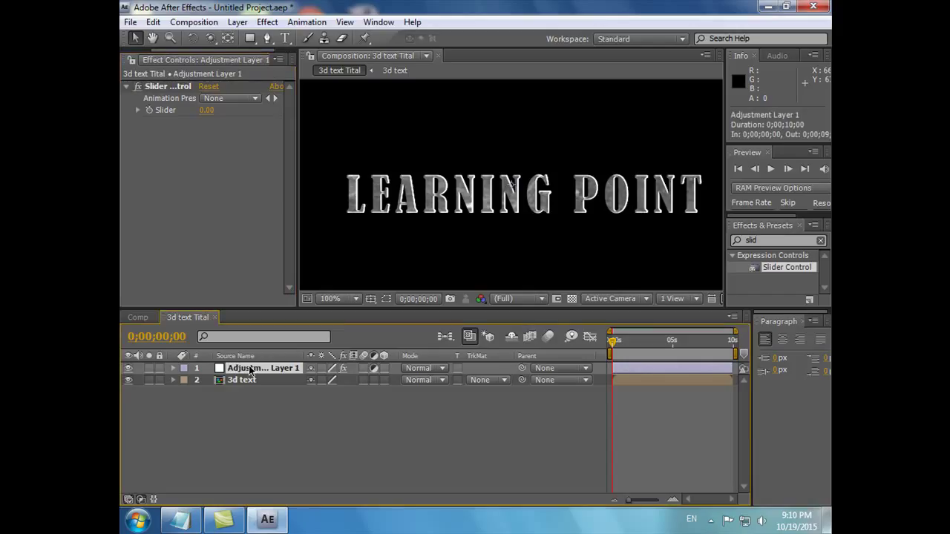
left_click(172, 369)
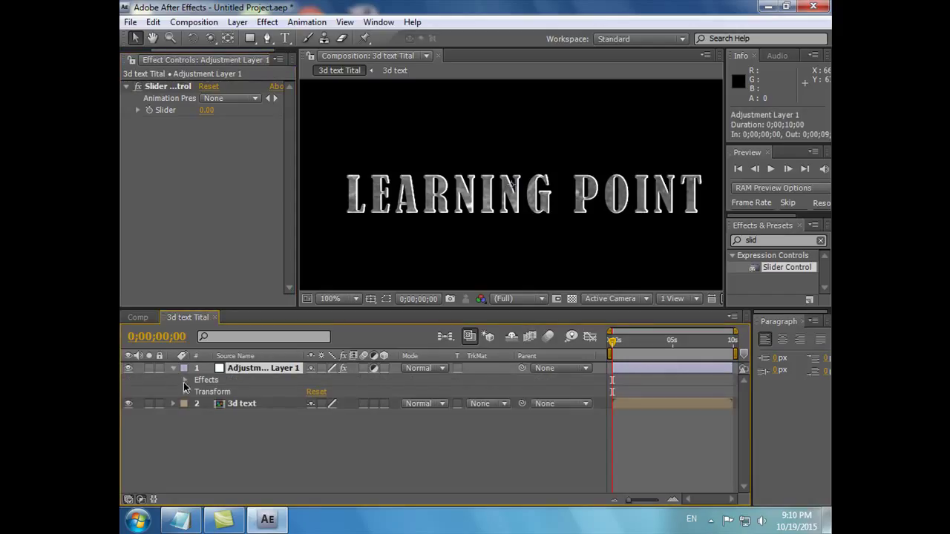
left_click(184, 380)
left_click(197, 392)
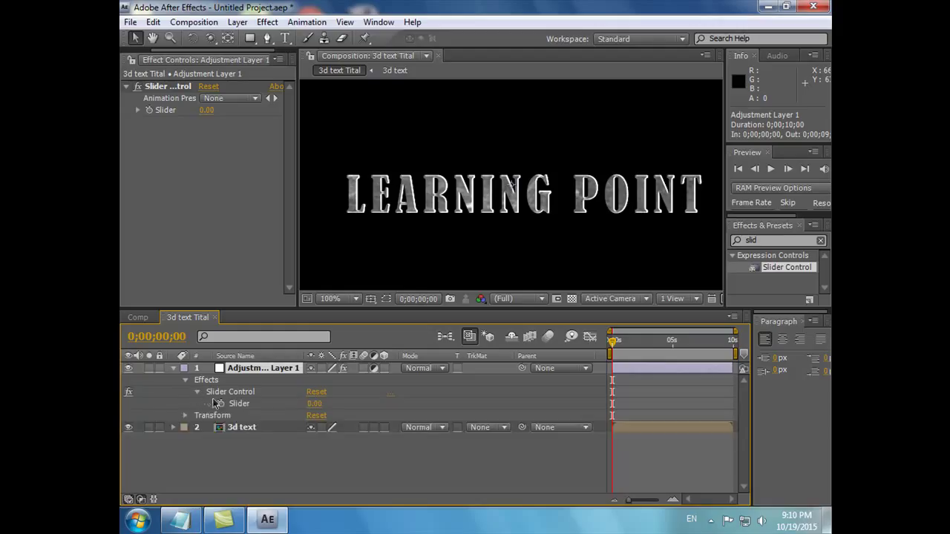
Step: Select the 3d text layer and show only its Position property
left_click(179, 433)
left_click(173, 430)
left_click(174, 430)
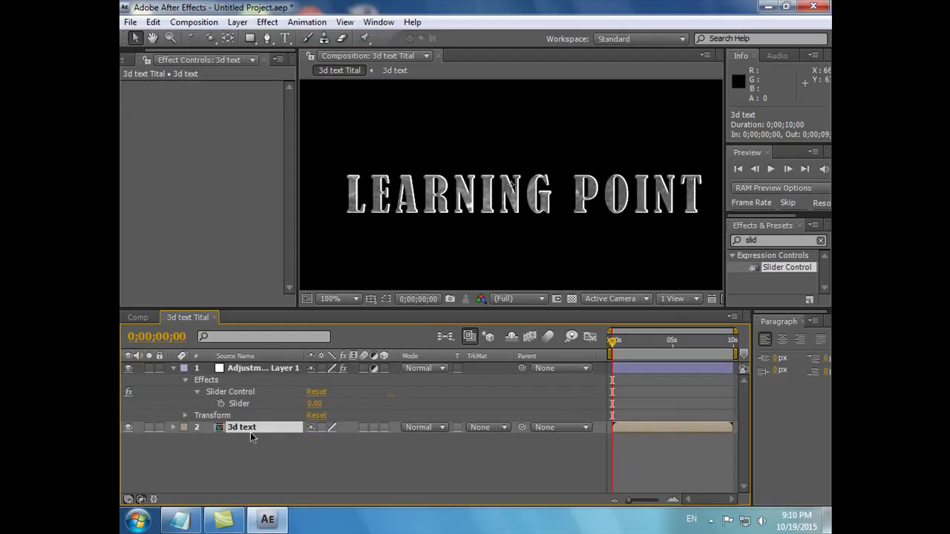
key("p")
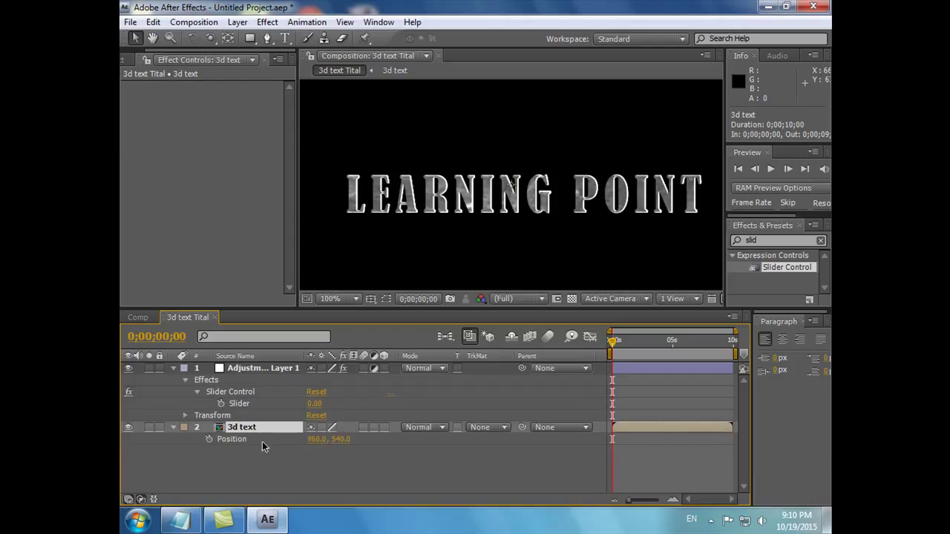
left_click(190, 522)
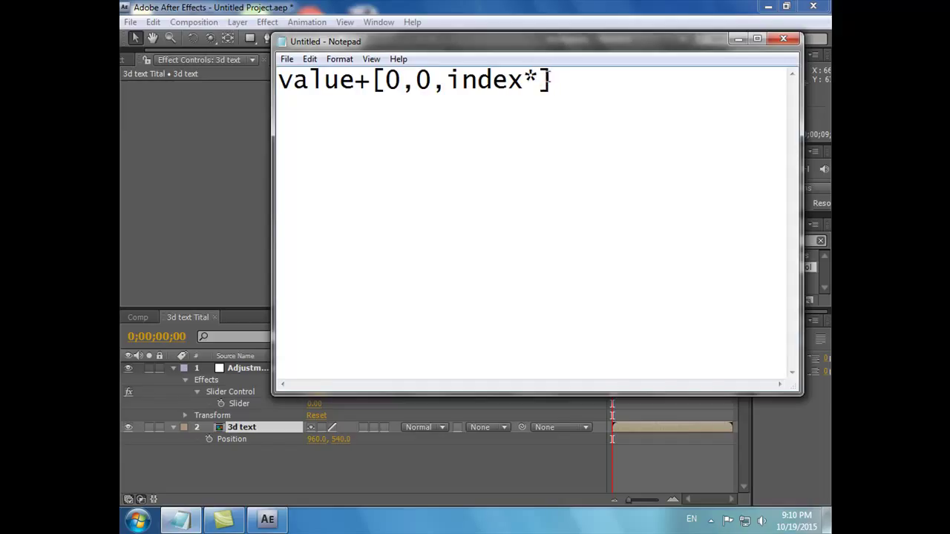
Step: Select the expression text 'value+[0,0,index*' in Notepad, then minimize Notepad
left_click_drag(539, 79, 273, 78)
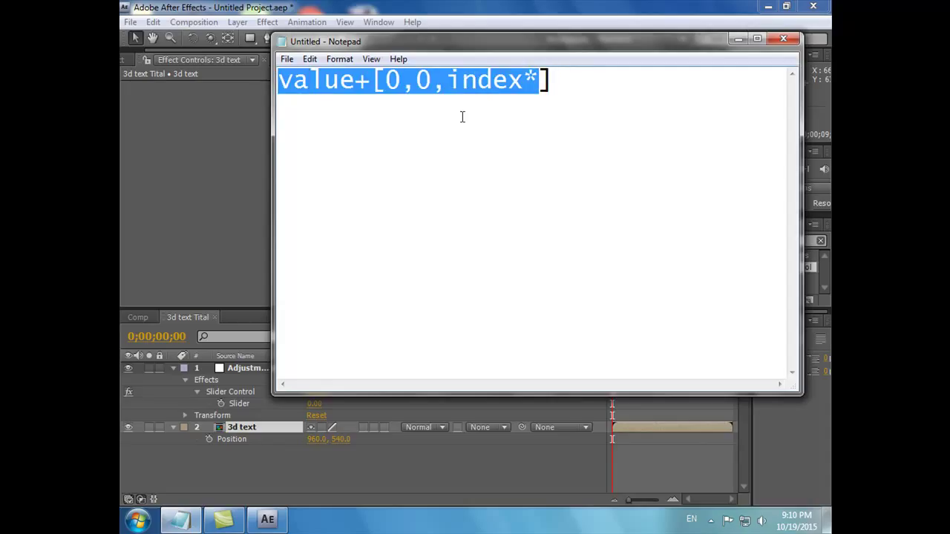
left_click(738, 39)
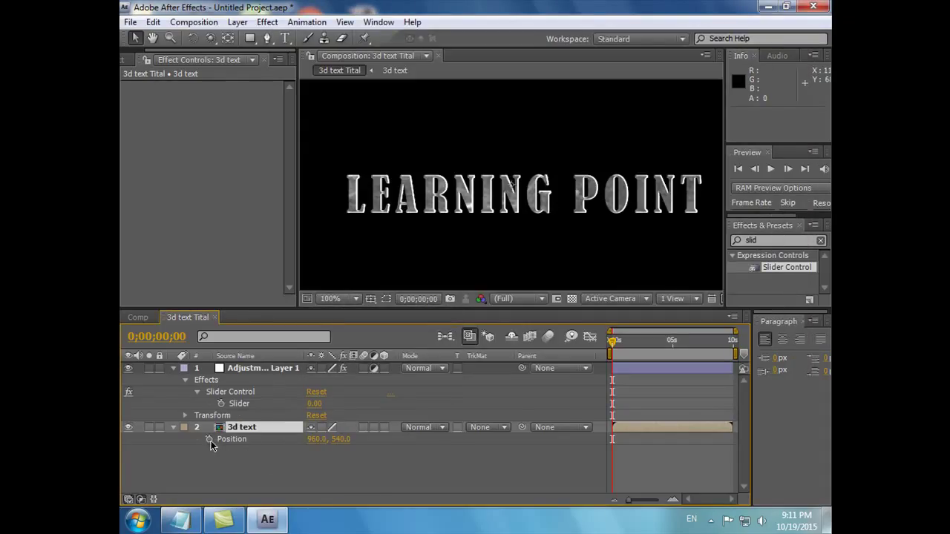
Step: Give 3d text's Position the expression 'value+[0,0,index*' pick-whipped to Adjustment Layer 1's Slider
left_click(210, 440, "alt")
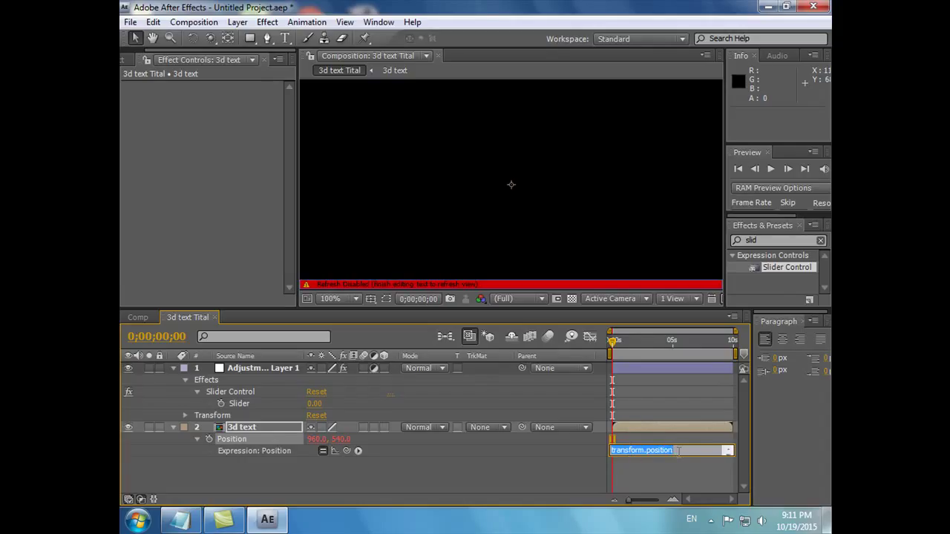
type("value+[0,0,index*")
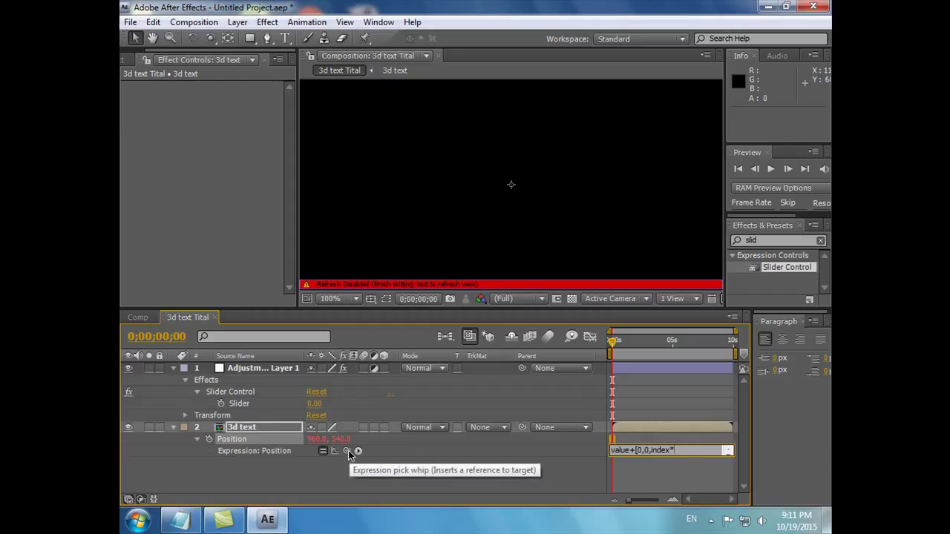
mouse_move(348, 451)
left_mouse_down()
mouse_move(211, 407)
mouse_move(221, 405)
left_mouse_up()
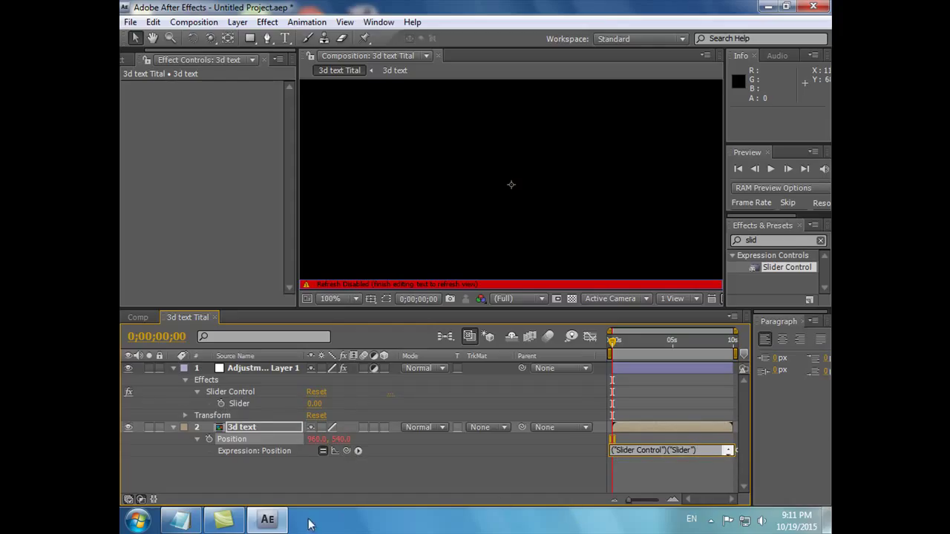
Step: Dismiss the 'Expected: ]' expression error and widen the timeline to show the full Position expression
left_click(277, 521)
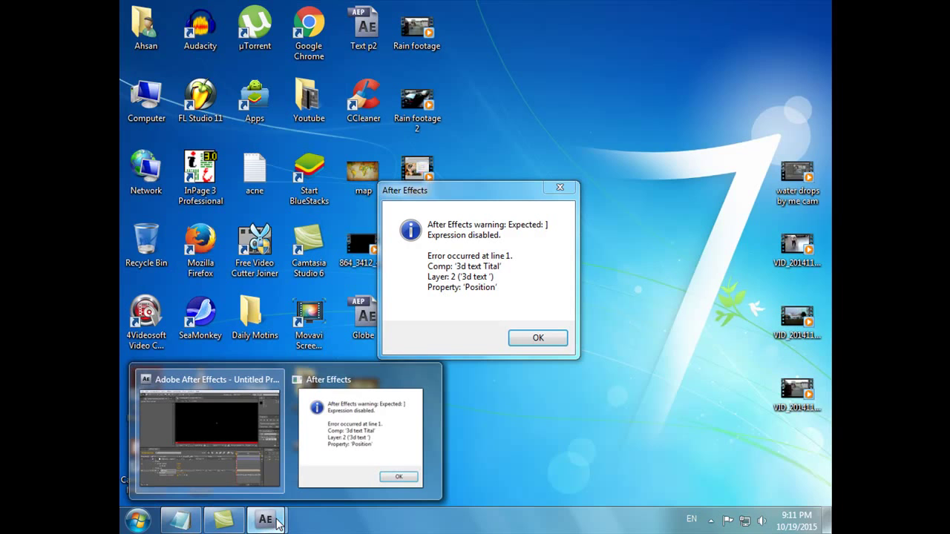
left_click(537, 339)
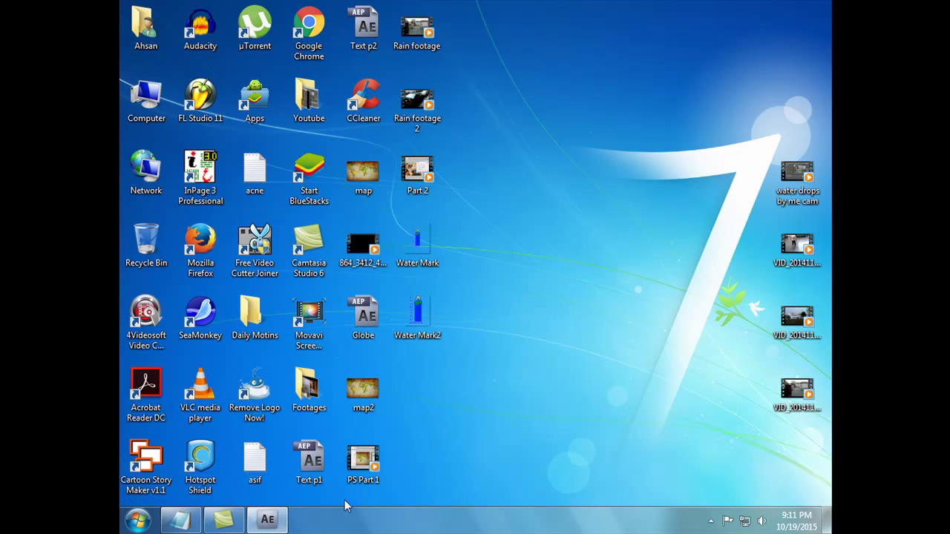
left_click(266, 520)
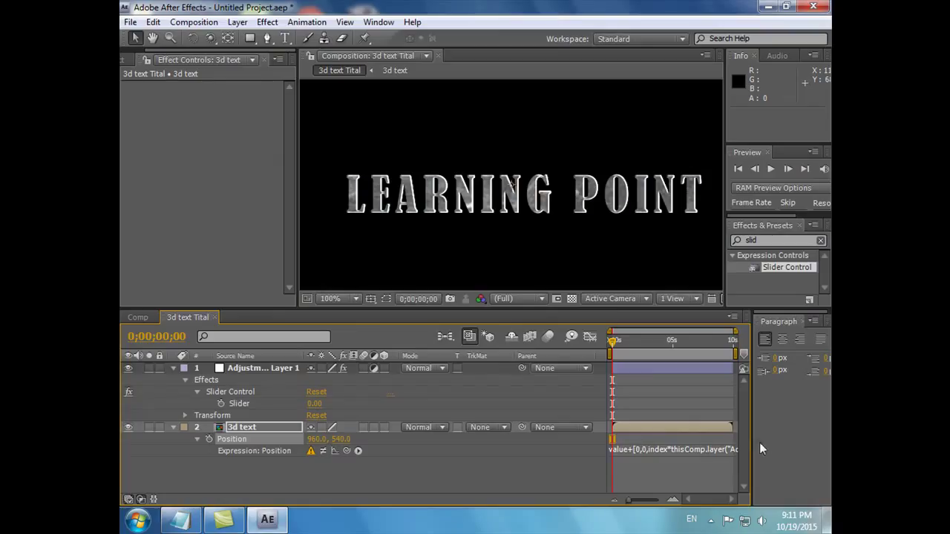
left_click_drag(752, 442, 824, 443)
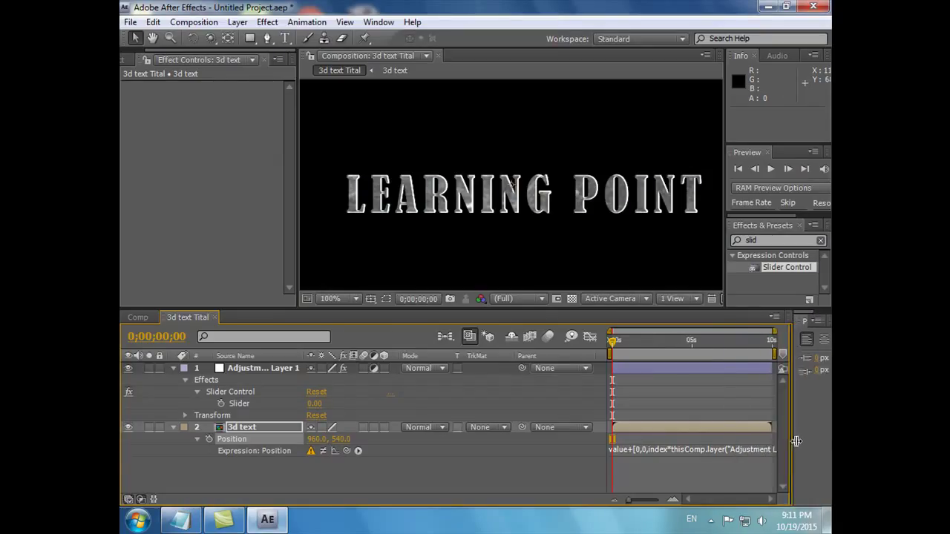
left_click(751, 450)
Step: Add the missing closing ']' to the end of the Position expression and commit it
key("End")
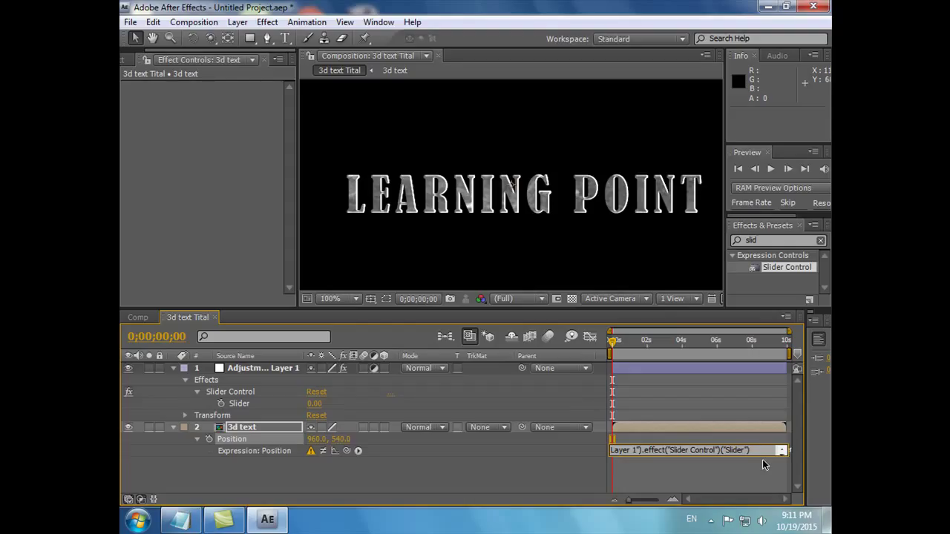
type("]")
key("KP_Enter")
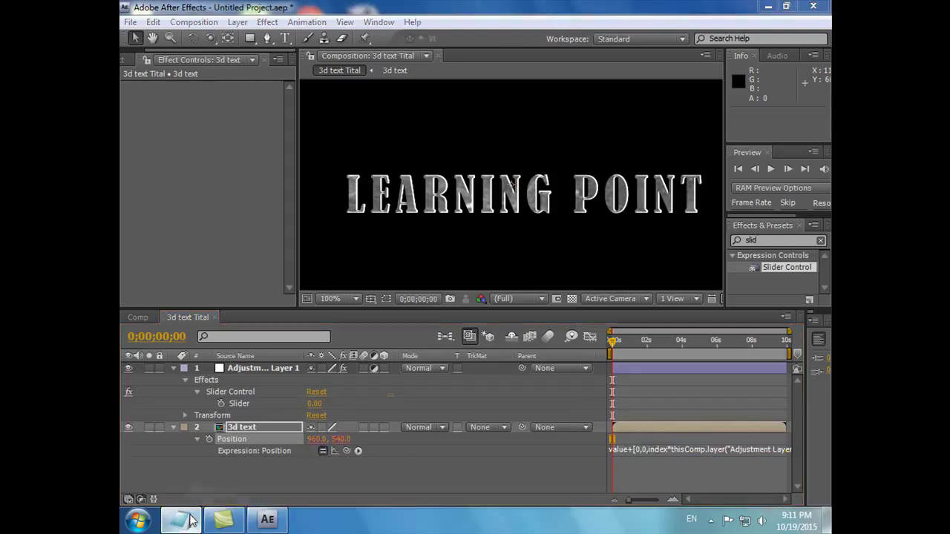
Step: Check the expression draft in Notepad, then minimize Notepad again
left_click(189, 520)
left_click(568, 87)
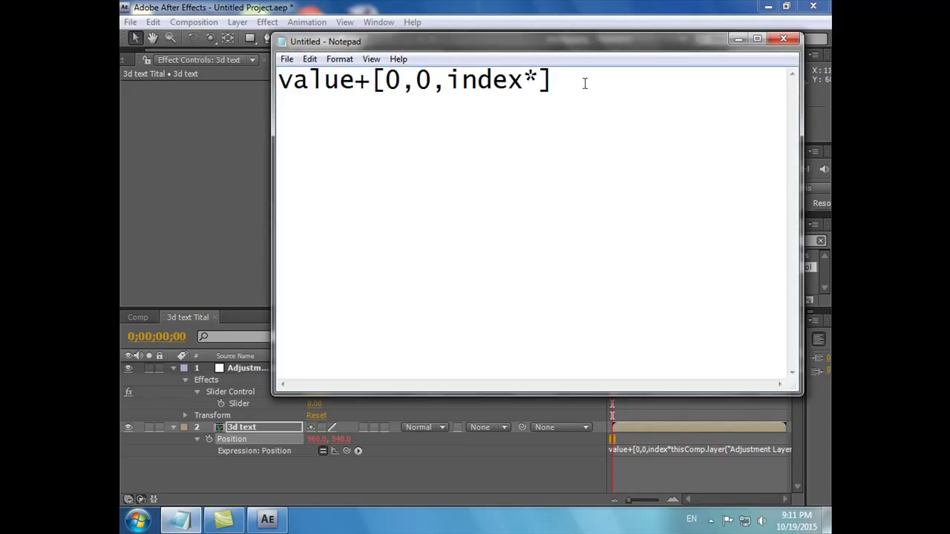
left_click(738, 39)
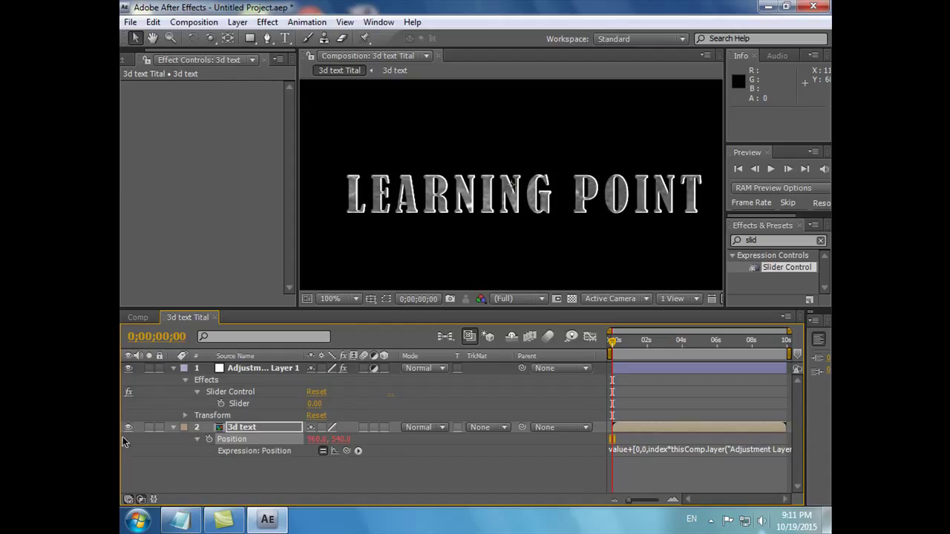
Step: Collapse the layer properties and turn the 3d text layer into a 3D layer
left_click(174, 427)
left_click(174, 370)
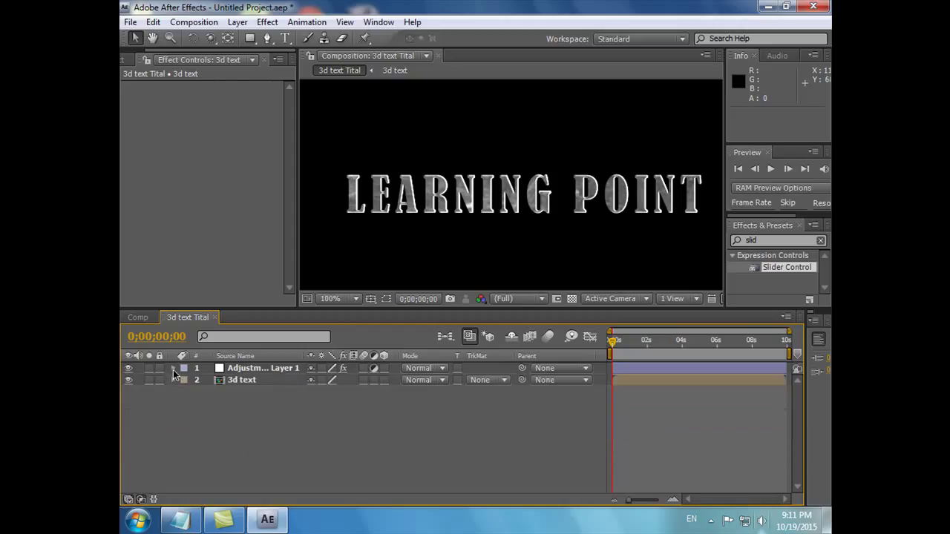
left_click(282, 383)
left_click(384, 380)
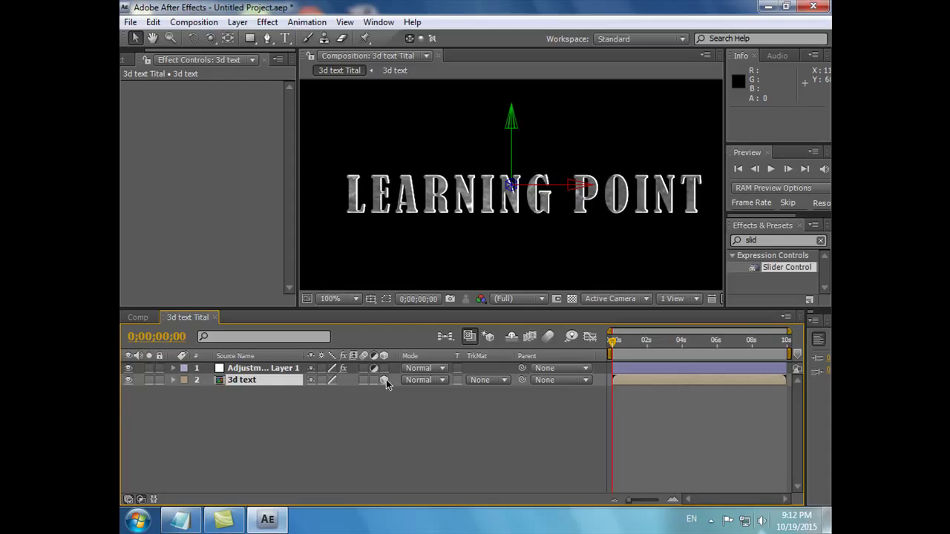
Step: Duplicate the 3d text layer into a stack of copies, then select Adjustment Layer 1
key("ctrl+d")
key("ctrl+d")
key("ctrl+d")
key("ctrl+d")
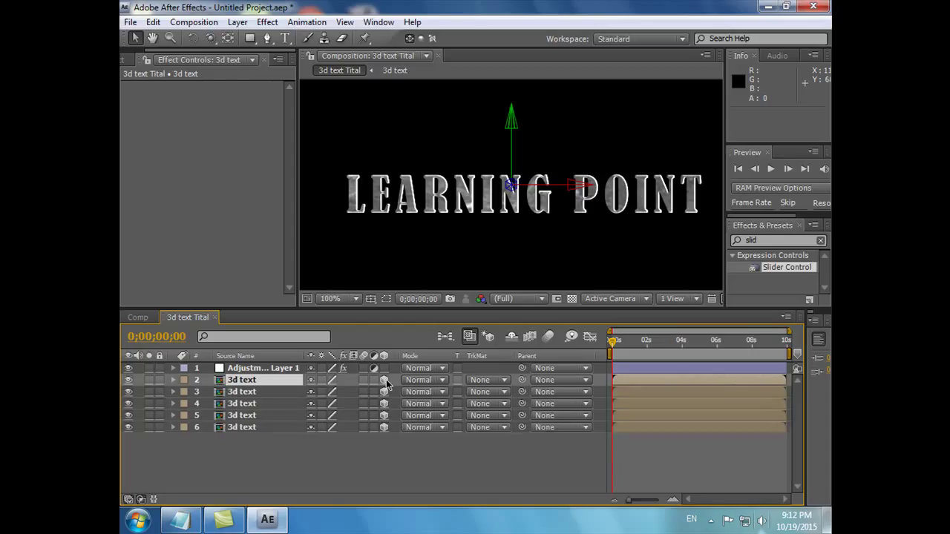
key("ctrl+d")
key("ctrl+d")
key("ctrl+d")
key("ctrl+d")
key("ctrl+d")
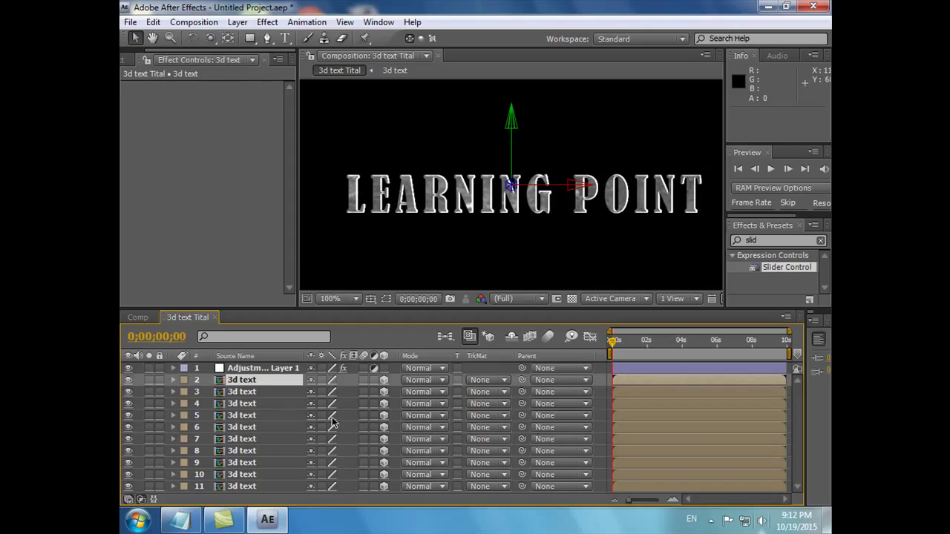
left_click(261, 367)
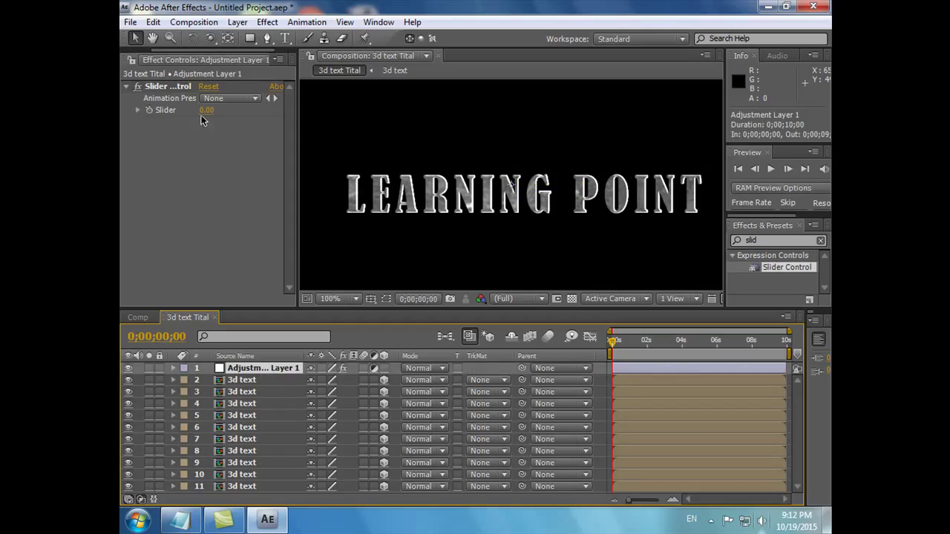
Step: Add a new camera layer, Camera 1, using the default 50mm preset
left_click(238, 22)
mouse_move(261, 38)
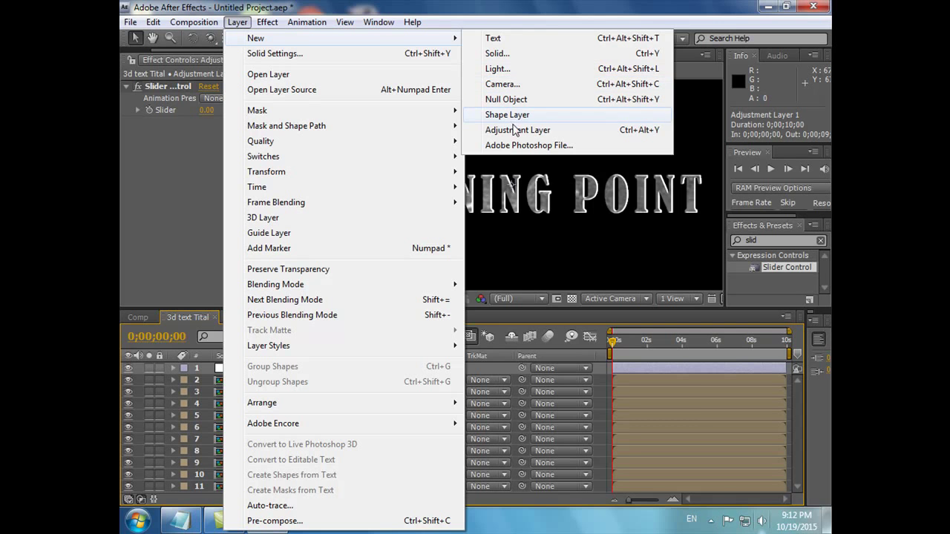
left_click(516, 87)
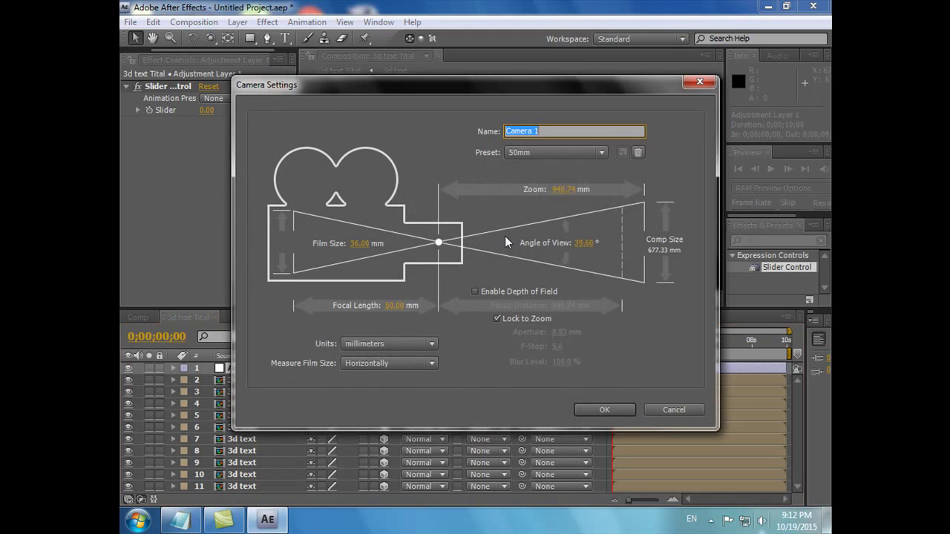
left_click(622, 409)
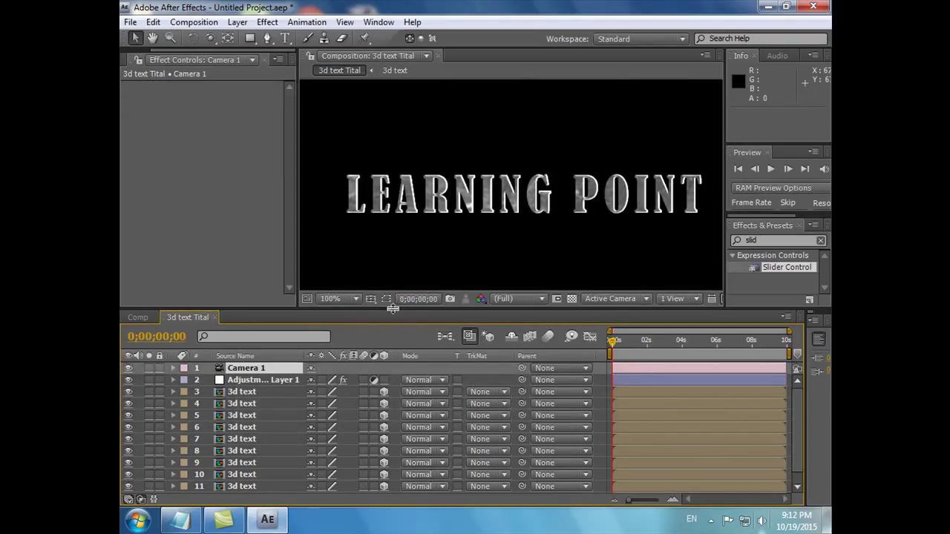
Step: Orbit Camera 1 around LEARNING POINT so the text is viewed at an angle
left_click(196, 43)
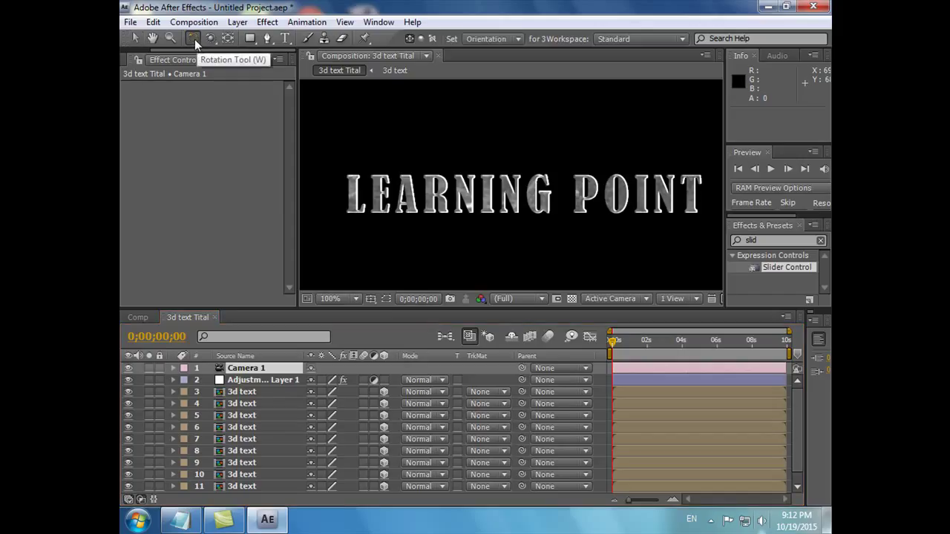
left_click(211, 40)
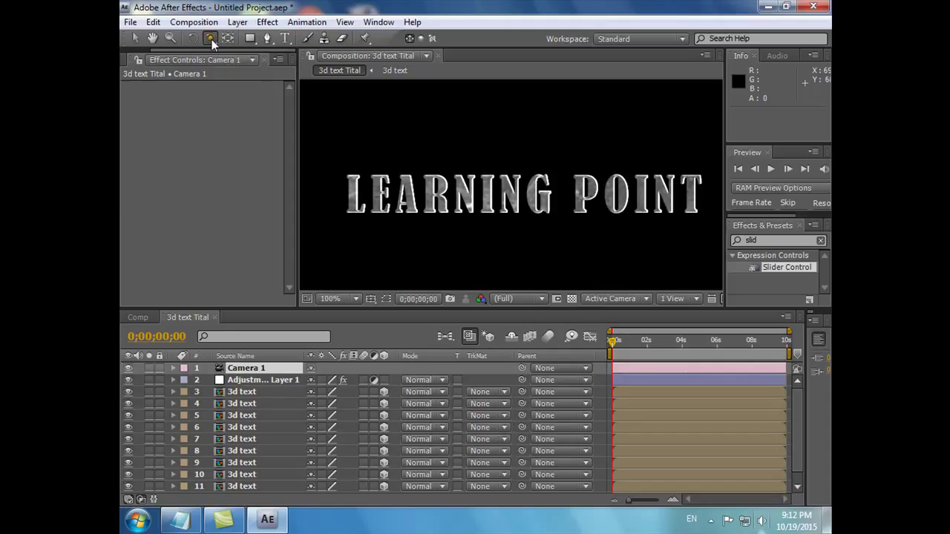
left_click(212, 41)
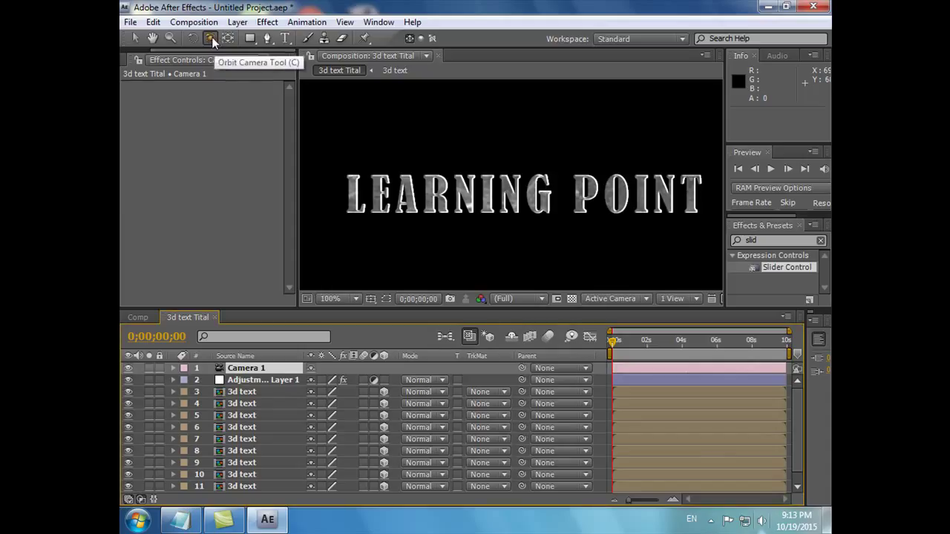
mouse_move(512, 197)
left_mouse_down()
mouse_move(419, 192)
mouse_move(420, 201)
left_mouse_up()
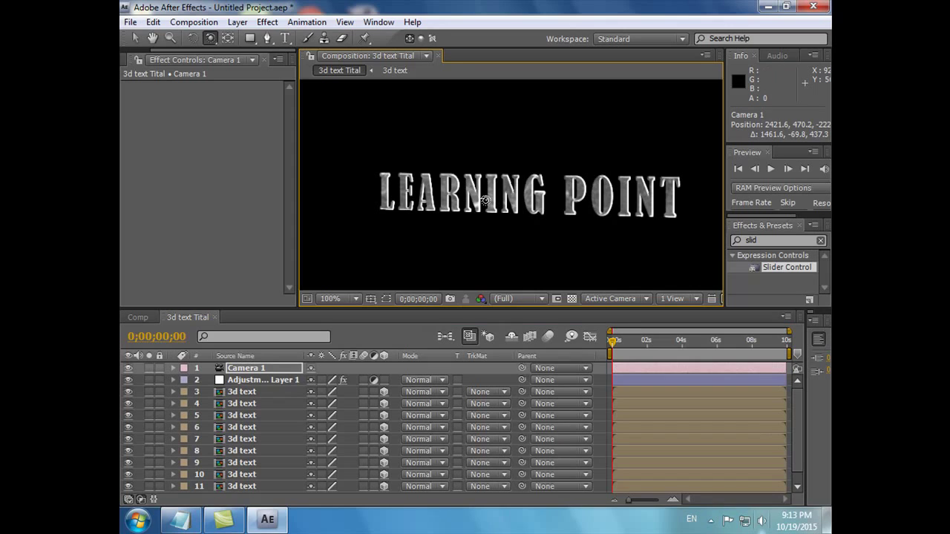
left_click_drag(509, 201, 484, 213)
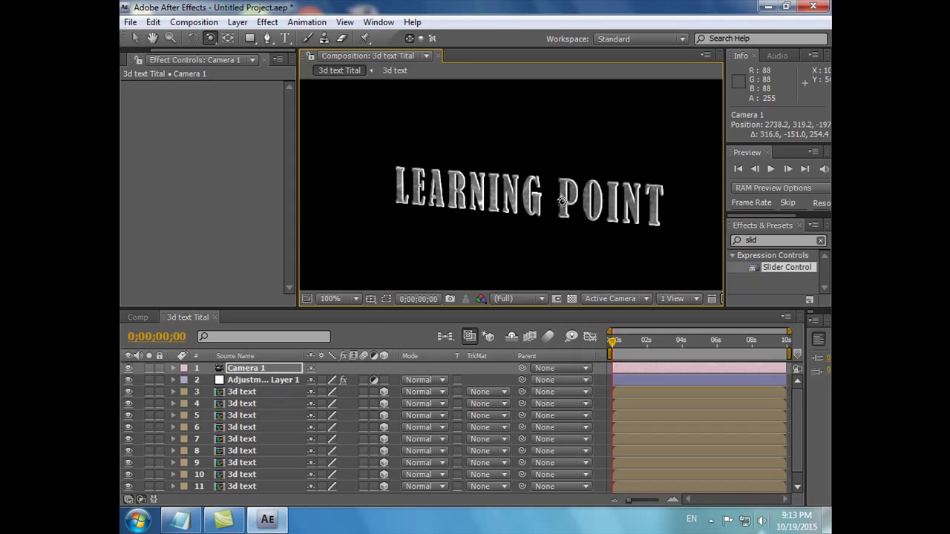
left_click_drag(536, 211, 484, 279)
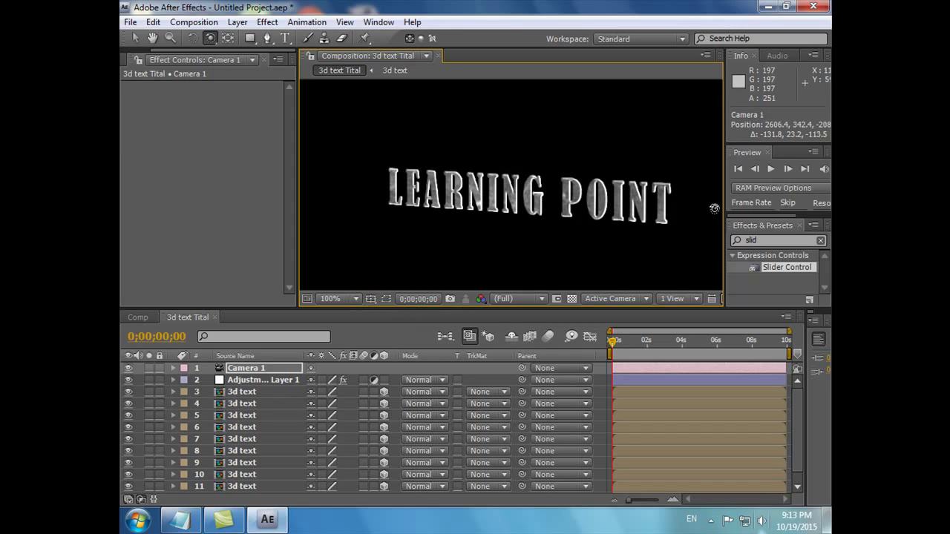
Step: Enlarge the composition viewer and set its magnification to 200%
left_click(135, 39)
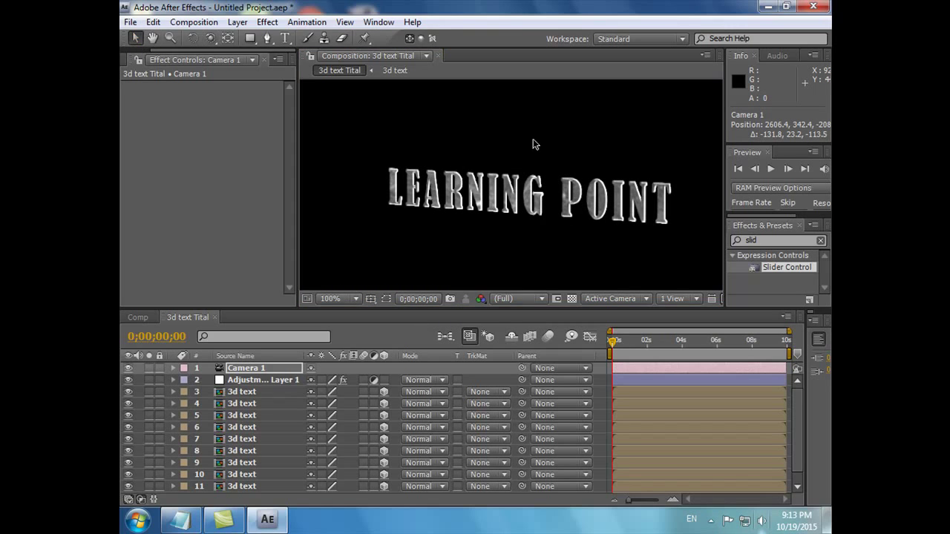
left_click_drag(728, 190, 746, 192)
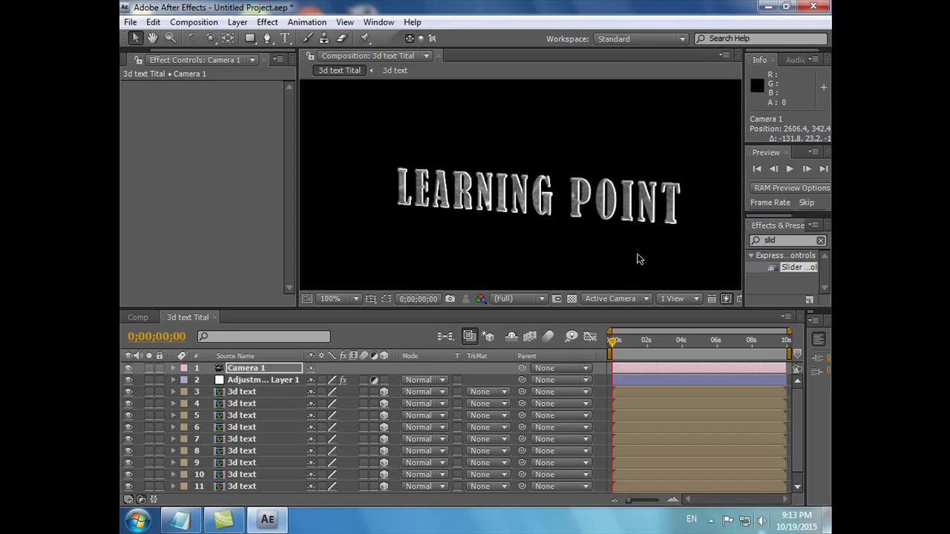
left_click_drag(299, 225, 288, 221)
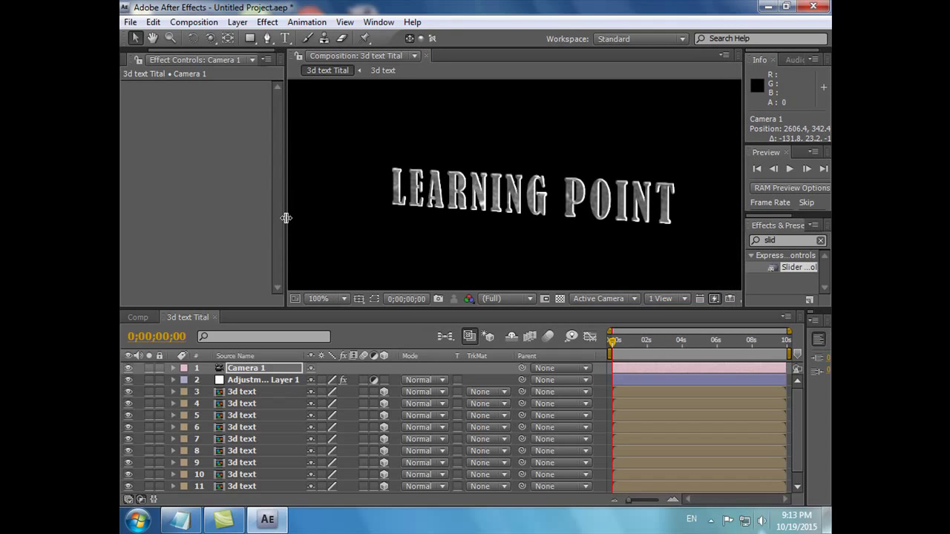
left_click(343, 299)
left_click(338, 205)
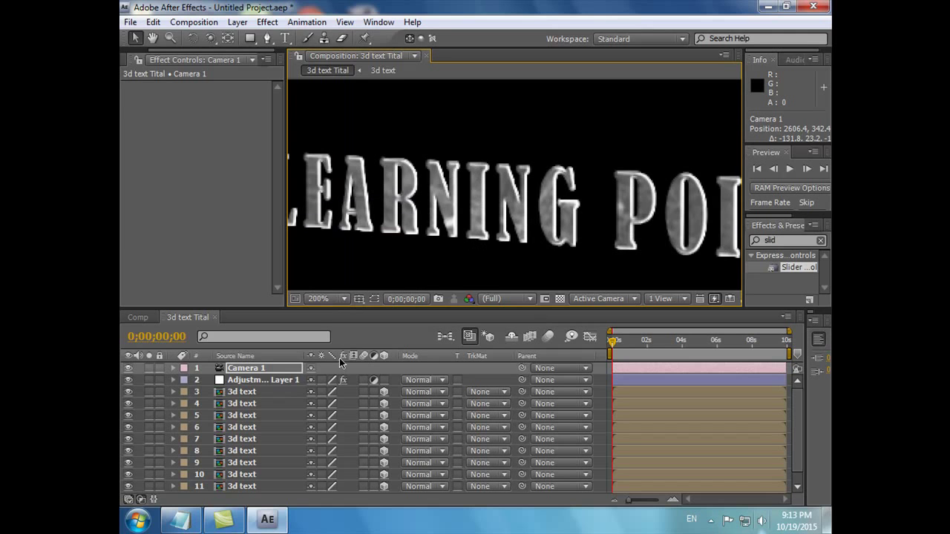
left_click(251, 487)
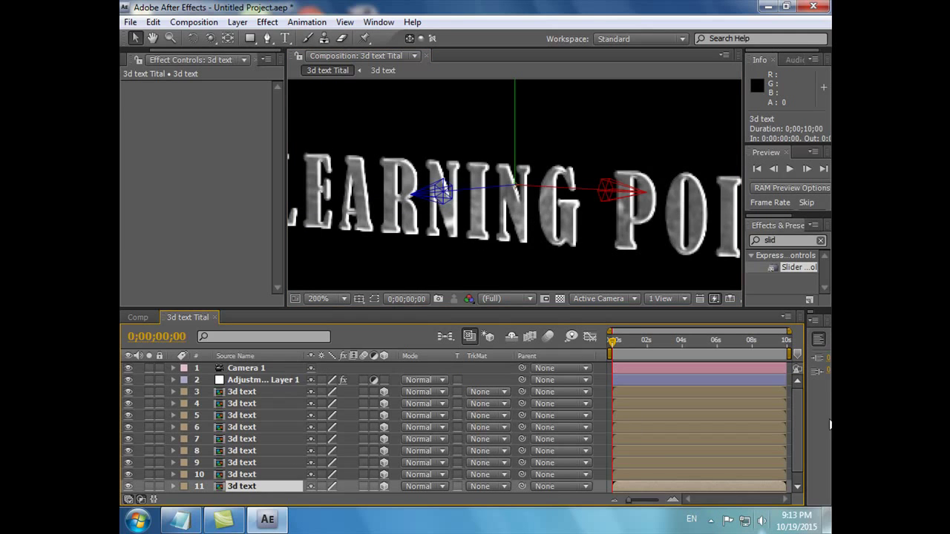
Step: Apply a Fill effect to 3d text layer 12 and set its colour to black
scroll(801, 459, "down", 1)
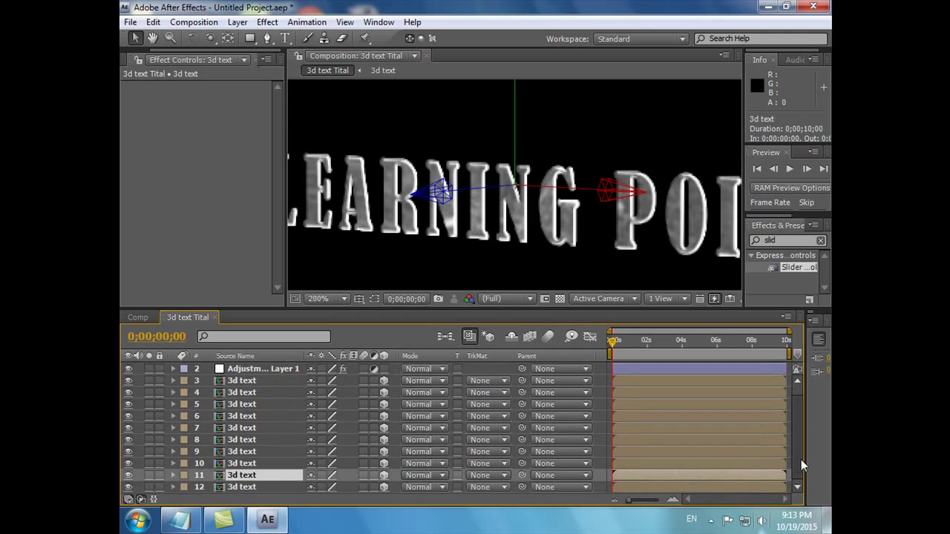
left_click(261, 489)
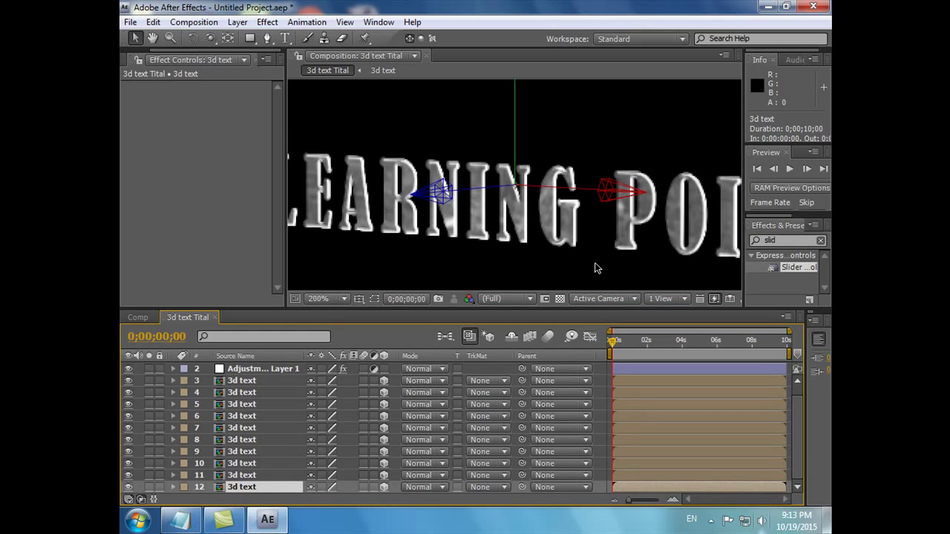
left_click(821, 241)
left_click(799, 241)
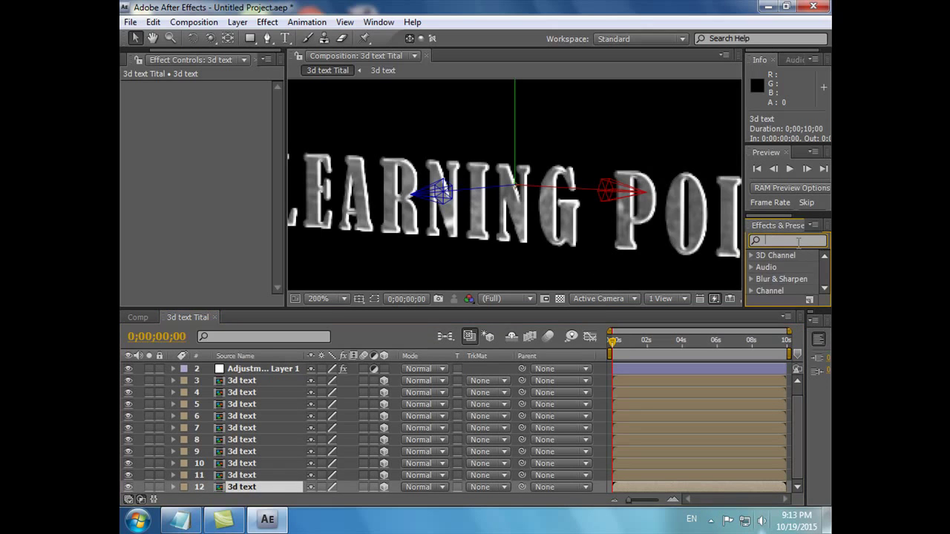
type("fill")
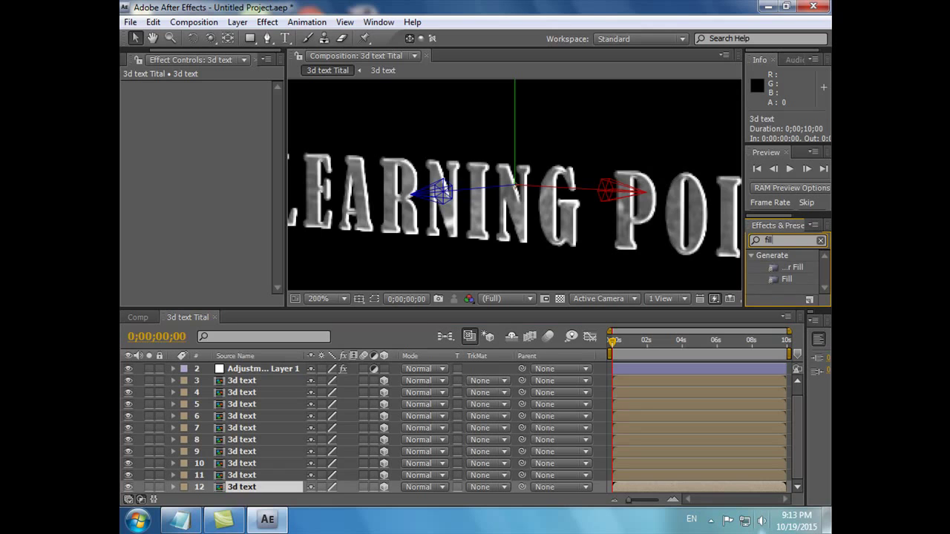
left_click_drag(786, 279, 262, 489)
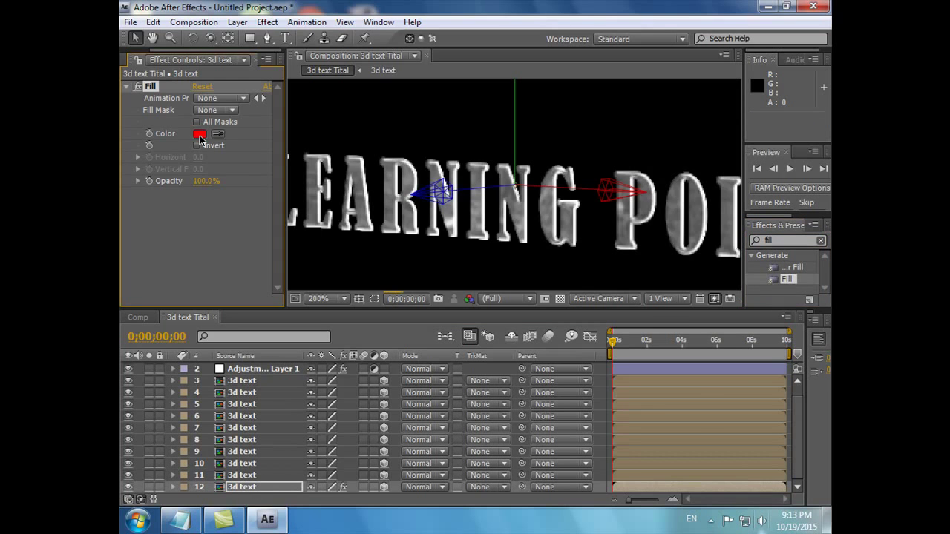
left_click(200, 135)
left_click(511, 359)
left_click(813, 185)
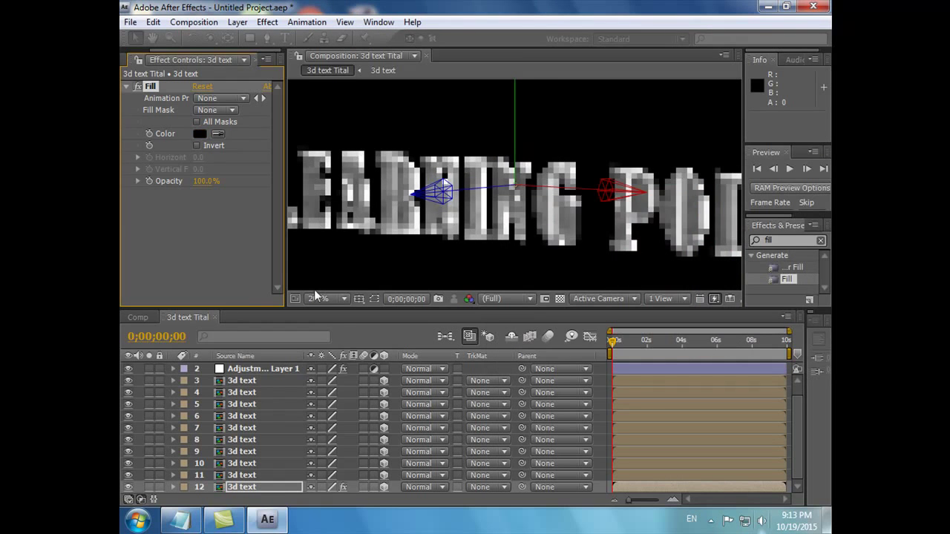
Step: Apply a Fill effect to 3d text layer 3 with black as its colour
left_click(243, 382)
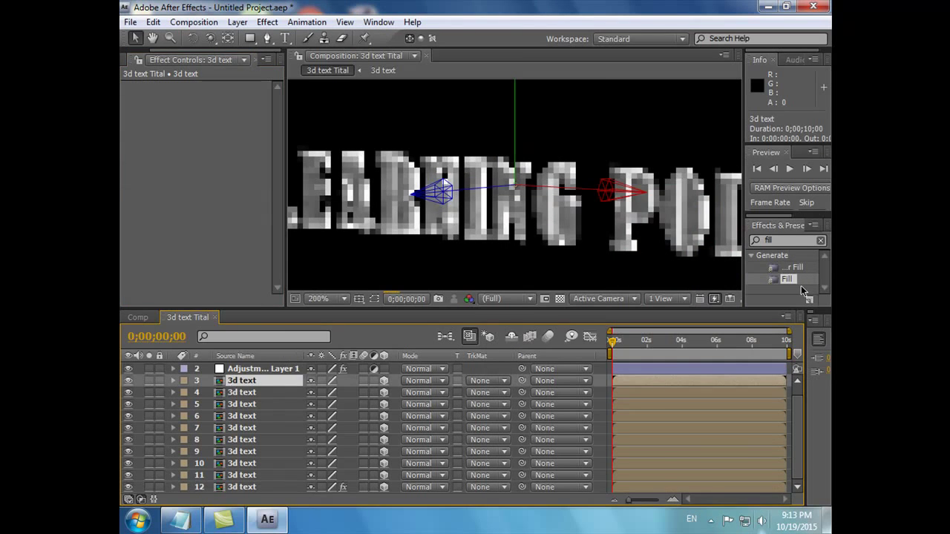
left_click_drag(807, 291, 247, 382)
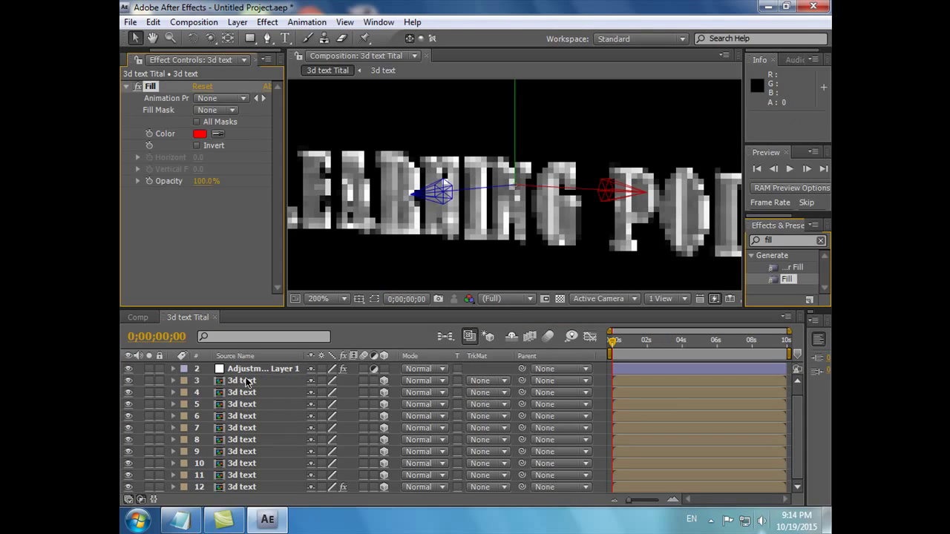
left_click(200, 134)
left_click_drag(553, 314, 512, 358)
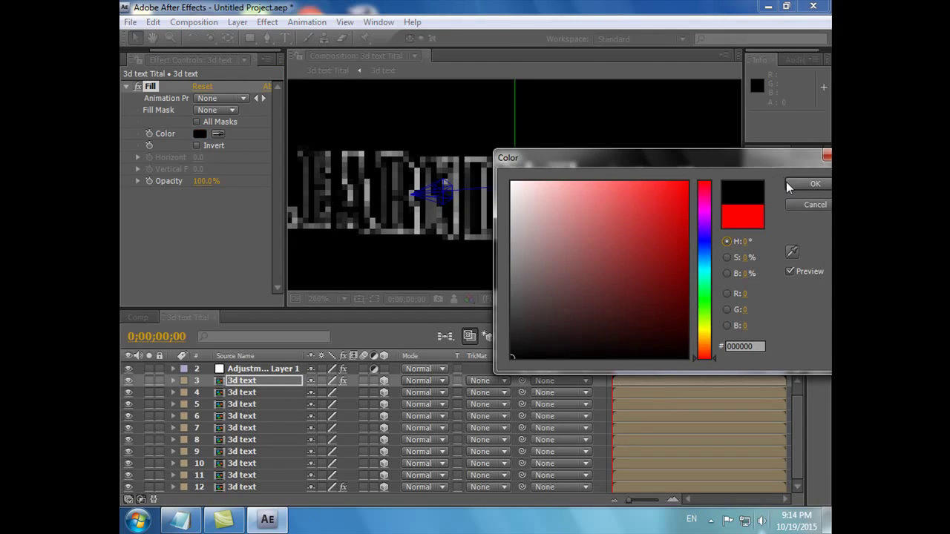
left_click(810, 184)
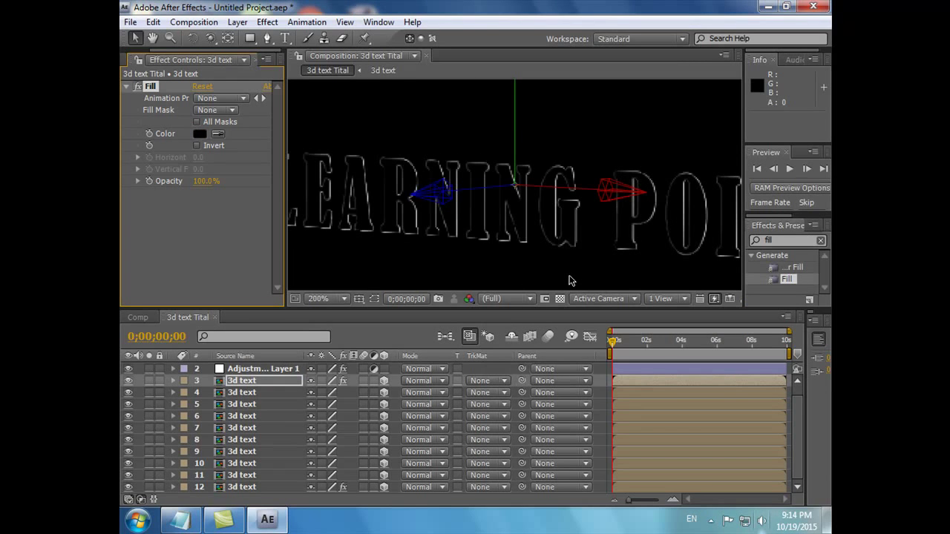
left_click(248, 371)
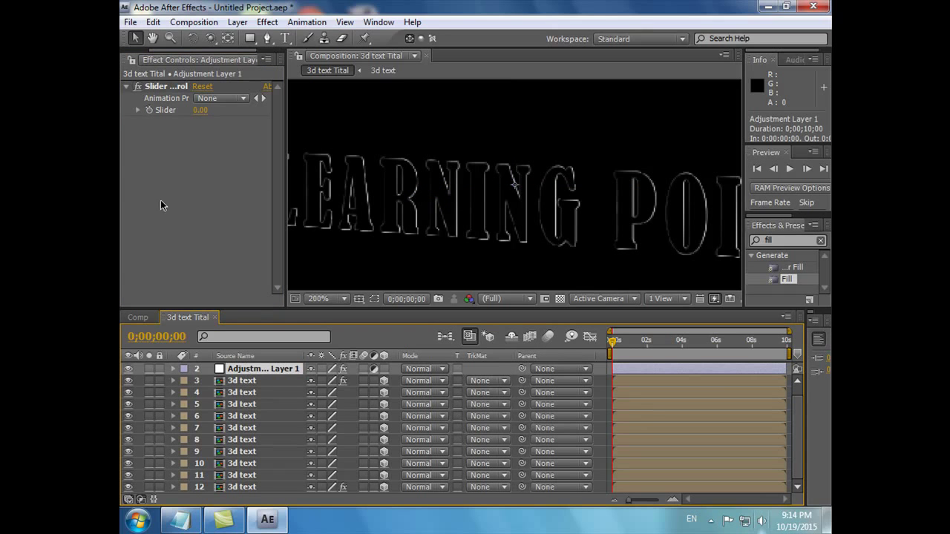
Step: Enter a Slider value of 2 for the adjustment layer's Slider Control
left_click(200, 109)
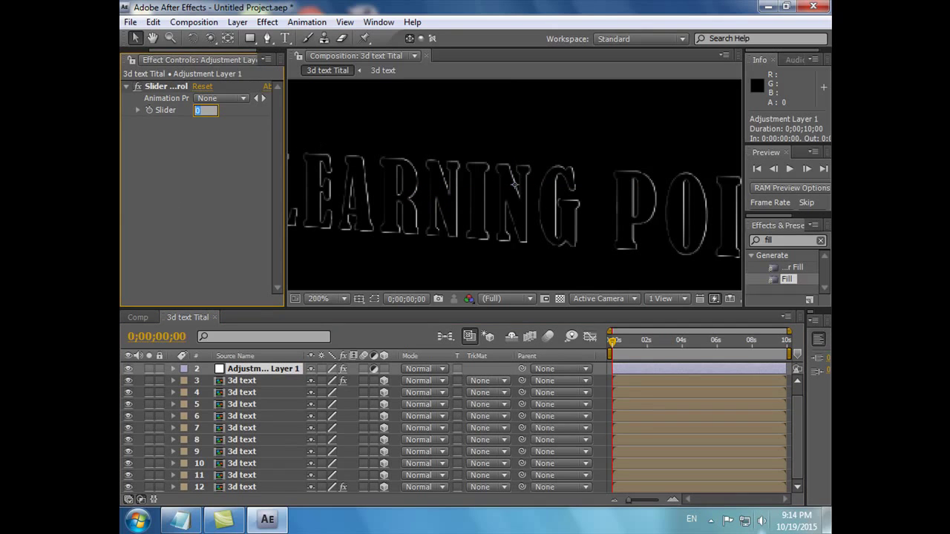
type("2")
key("Return")
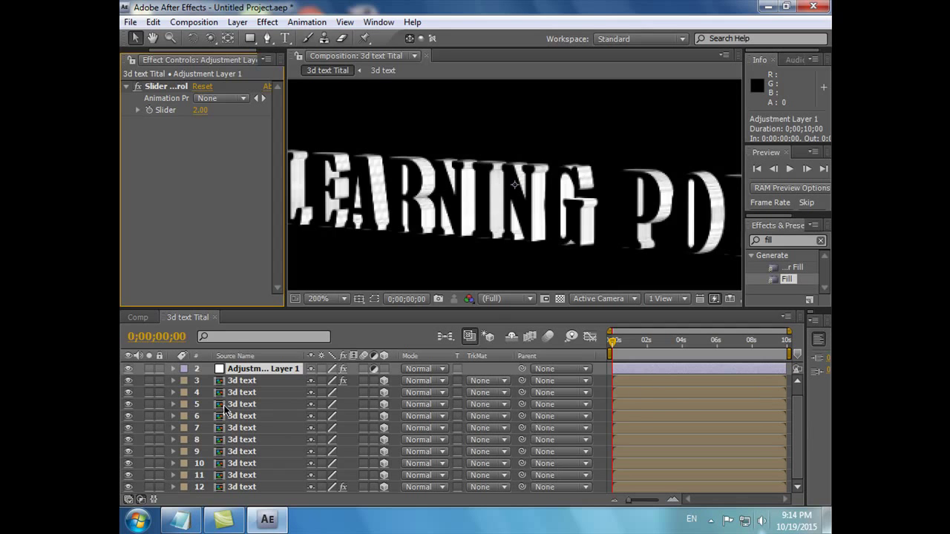
left_click(251, 382)
left_click(252, 370)
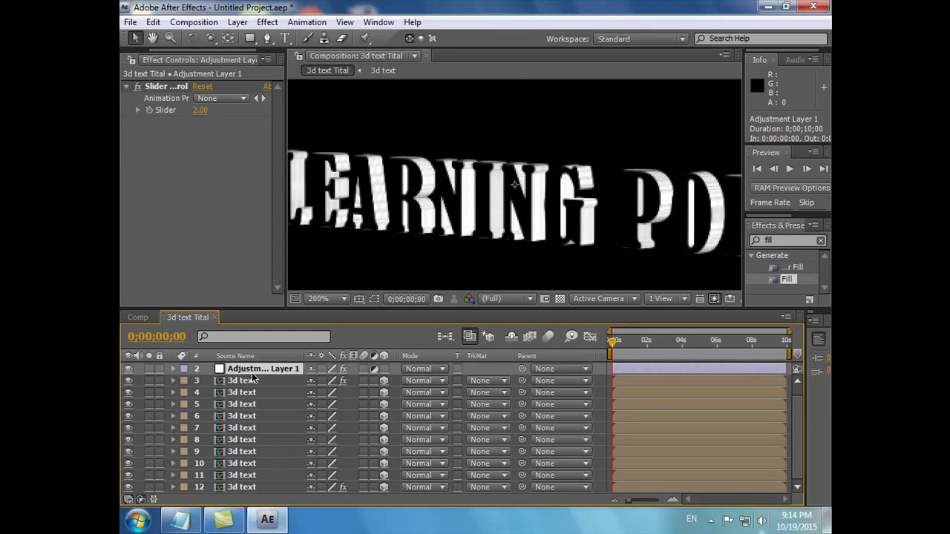
Step: Hide the Effect Controls panel and undo the Slider change with Ctrl+Z
left_click(238, 21)
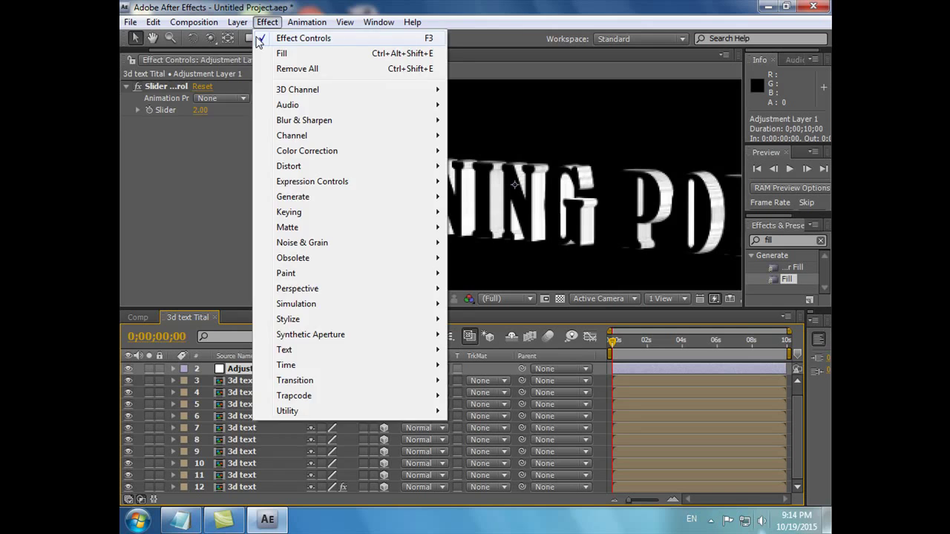
left_click(251, 38)
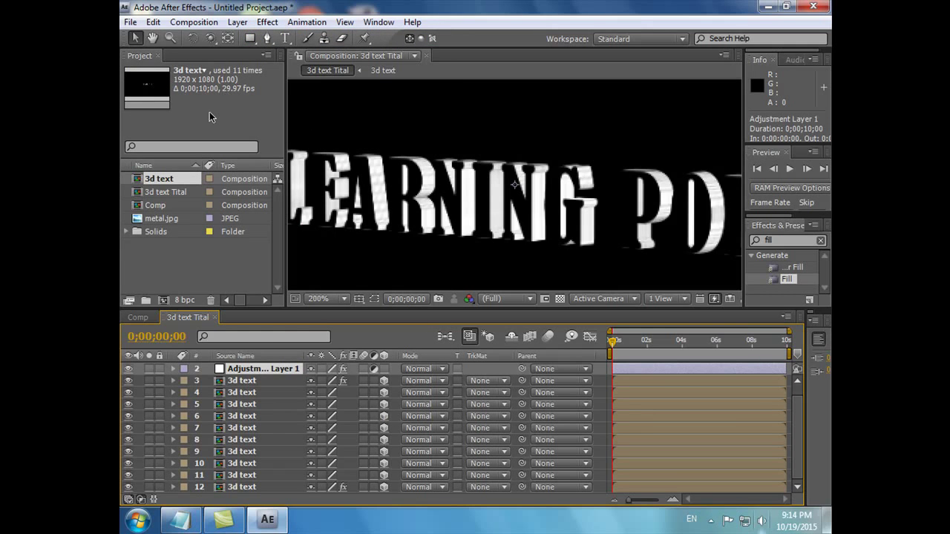
key("ctrl+z")
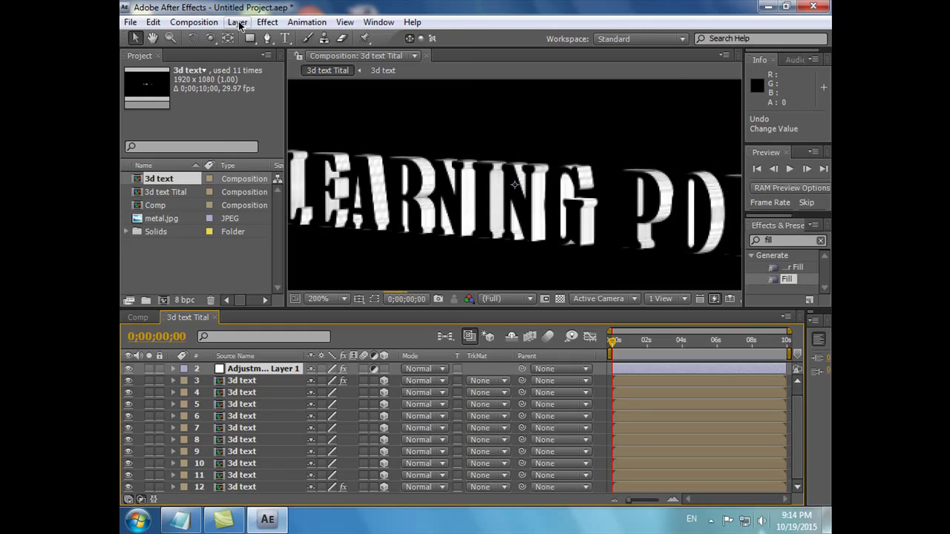
left_click(239, 25)
mouse_move(271, 42)
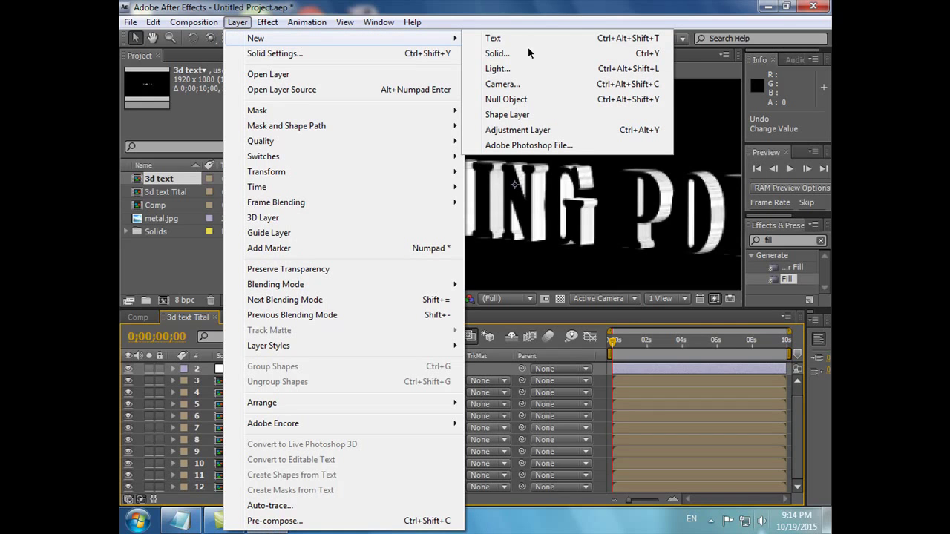
Step: Select the Solids folder, then expand Adjustment Layer 1 and select its Slider, now at 0.00
left_click(601, 131)
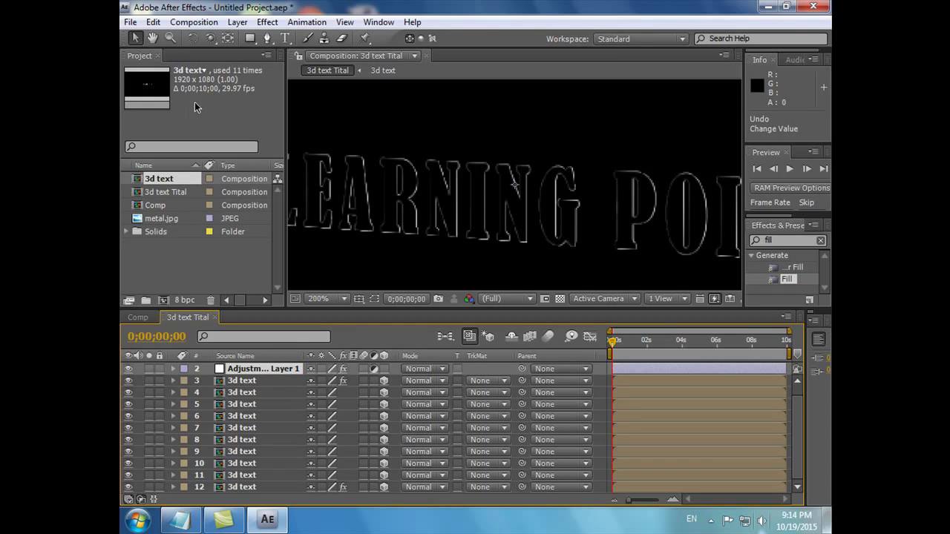
left_click(269, 375)
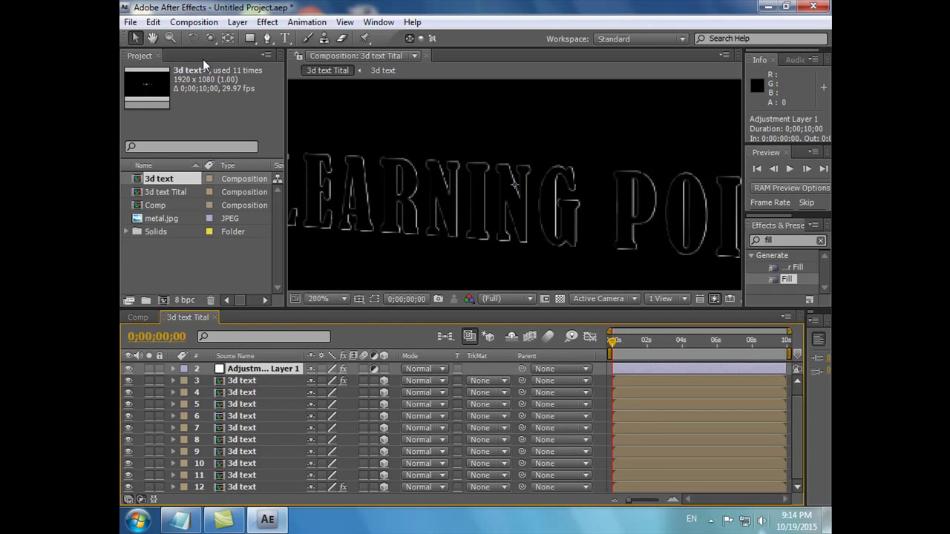
left_click(157, 237)
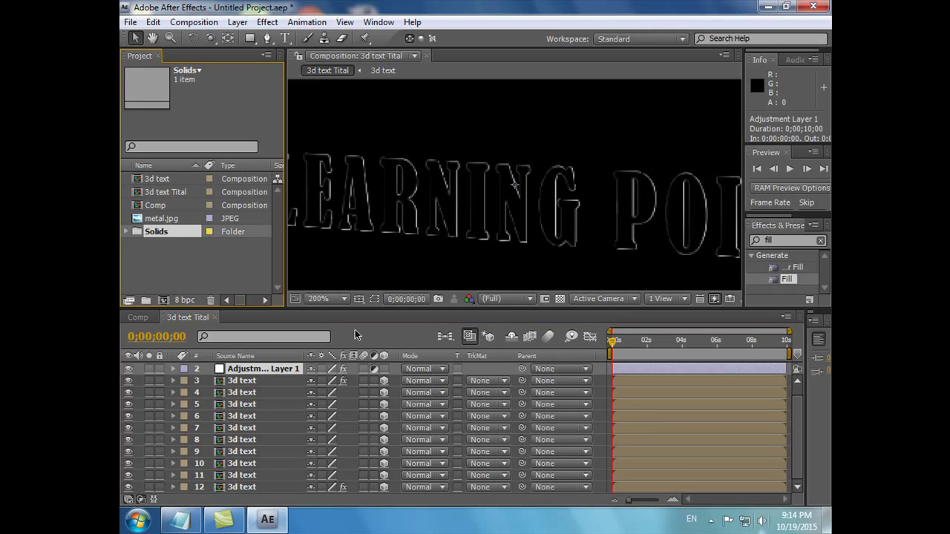
left_click(137, 317)
left_click(190, 317)
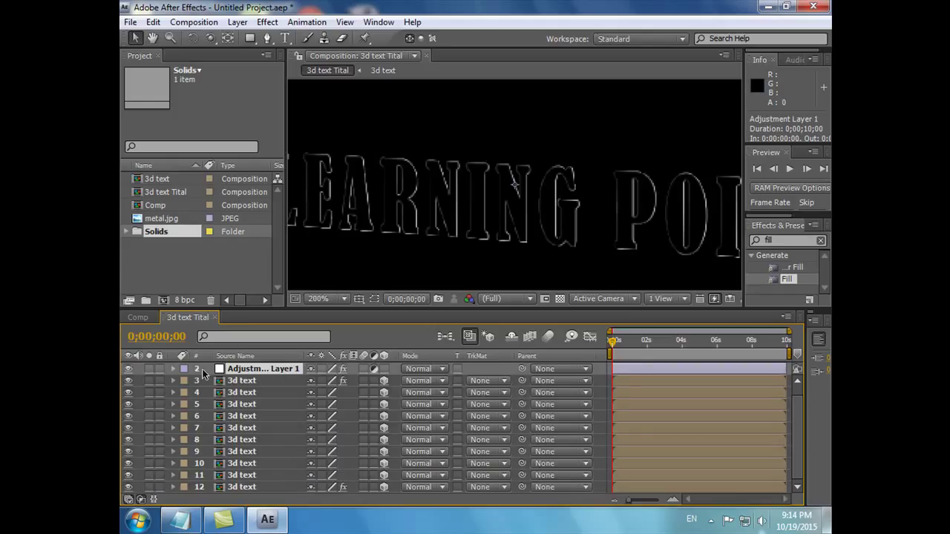
left_click(174, 370)
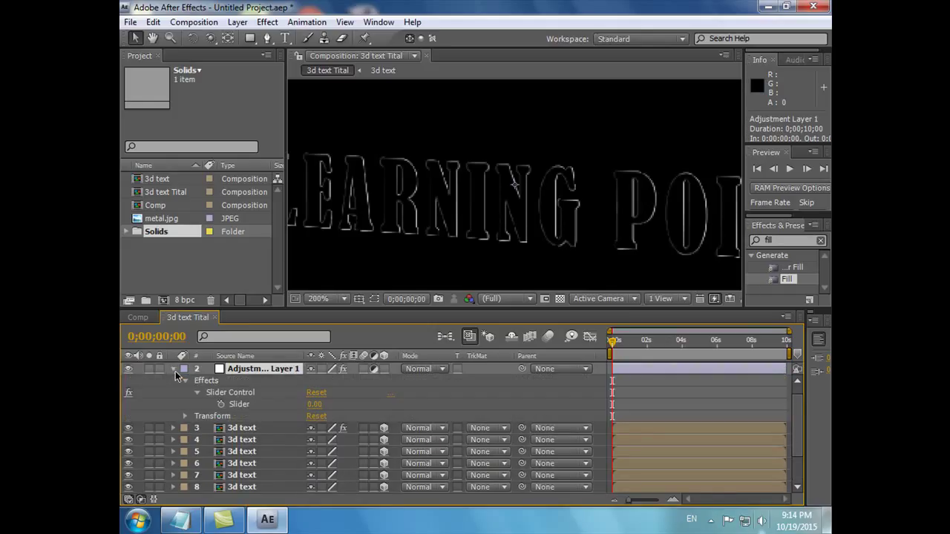
left_click(241, 405)
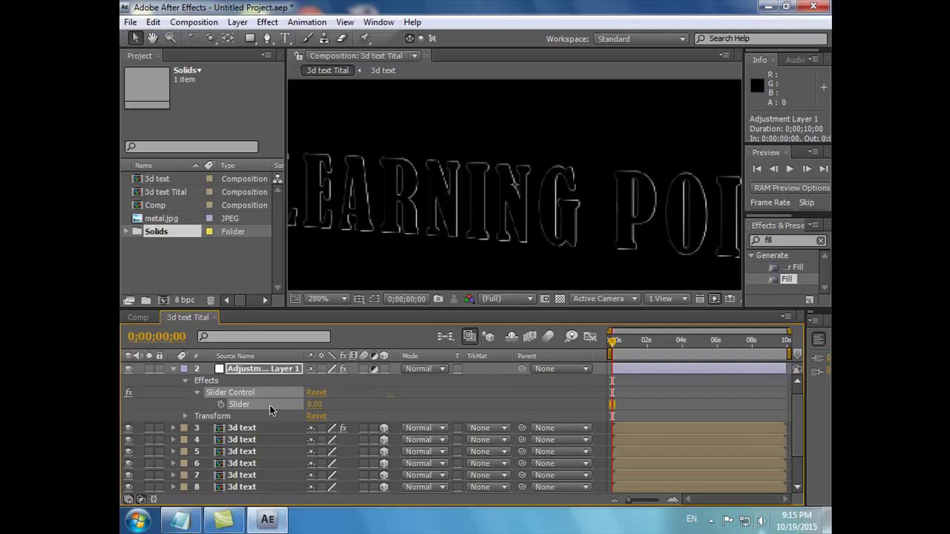
left_click(378, 72)
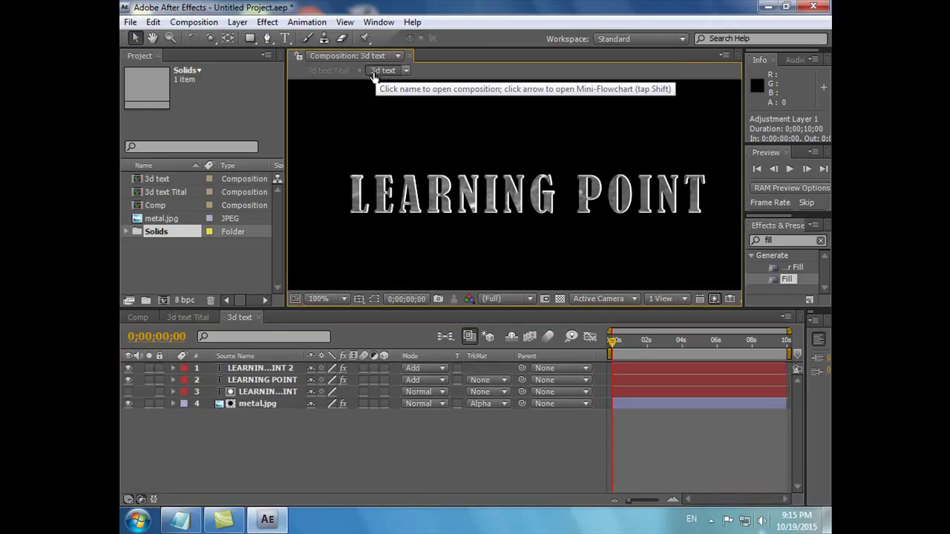
left_click(332, 72)
left_click(164, 206)
left_click(169, 193)
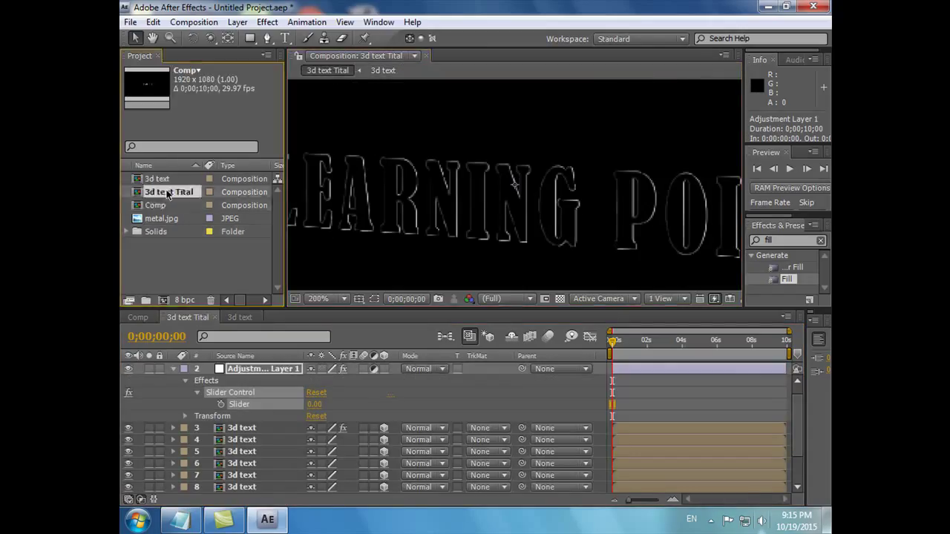
left_click(169, 179)
left_click(268, 55)
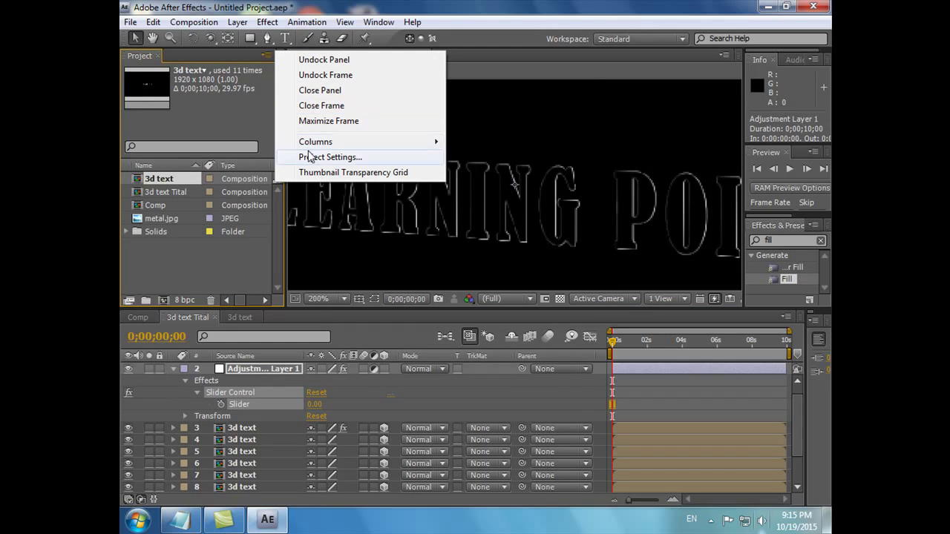
mouse_move(313, 142)
left_click(207, 122)
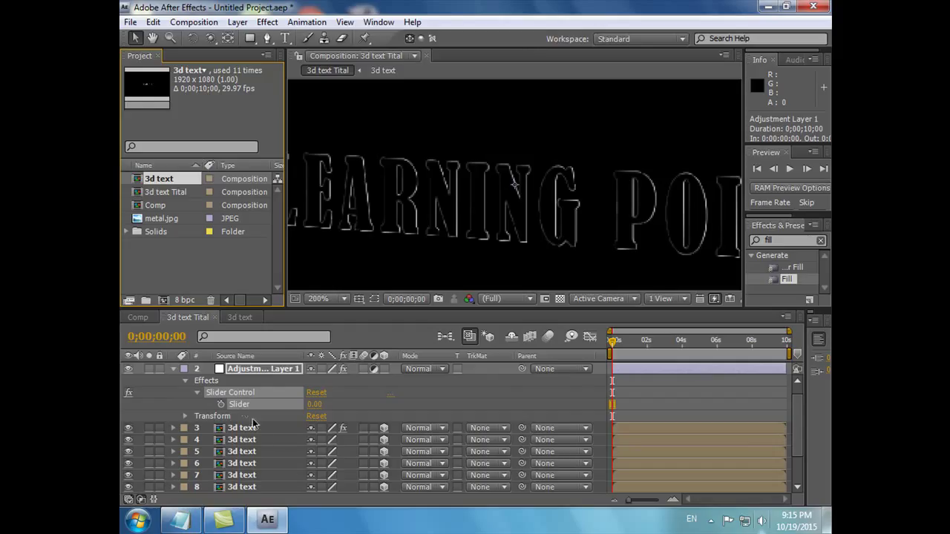
left_click(239, 399)
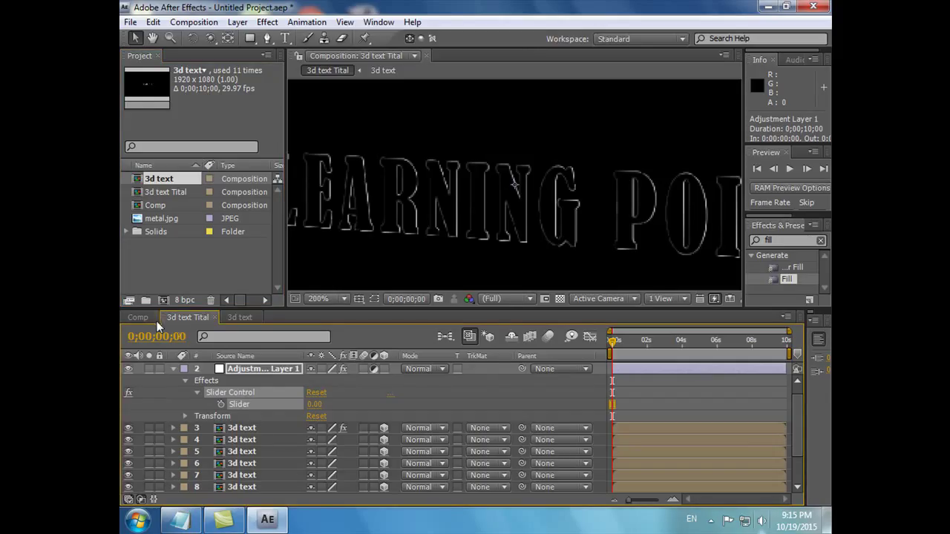
left_click(149, 319)
left_click(236, 318)
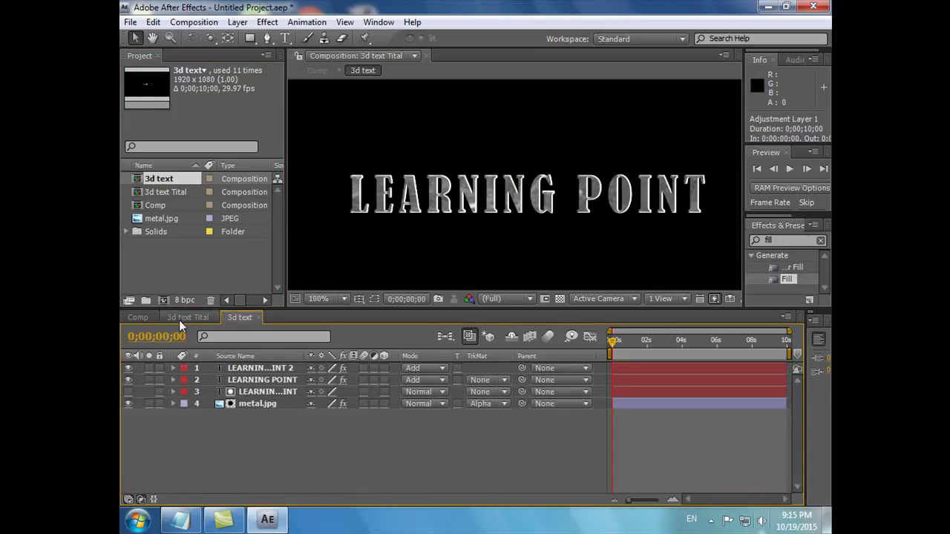
left_click(179, 318)
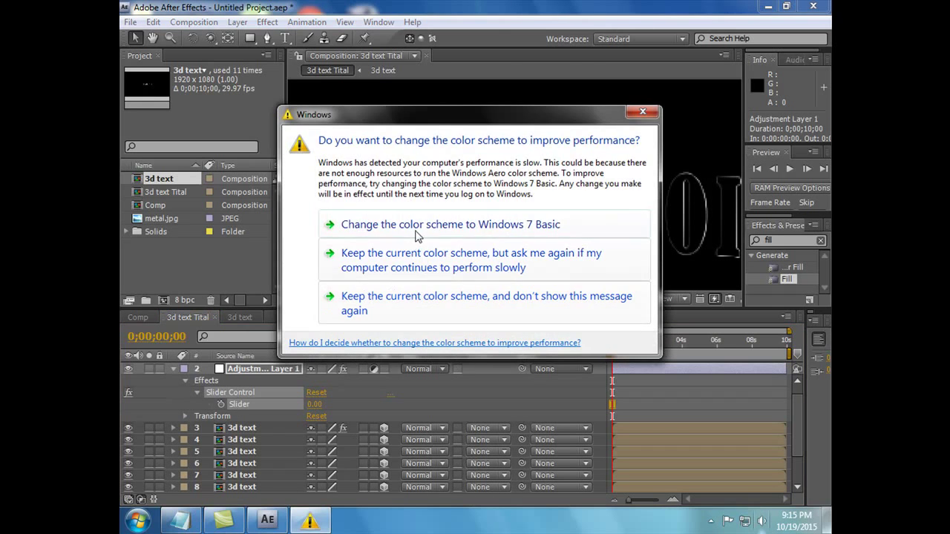
left_click(416, 220)
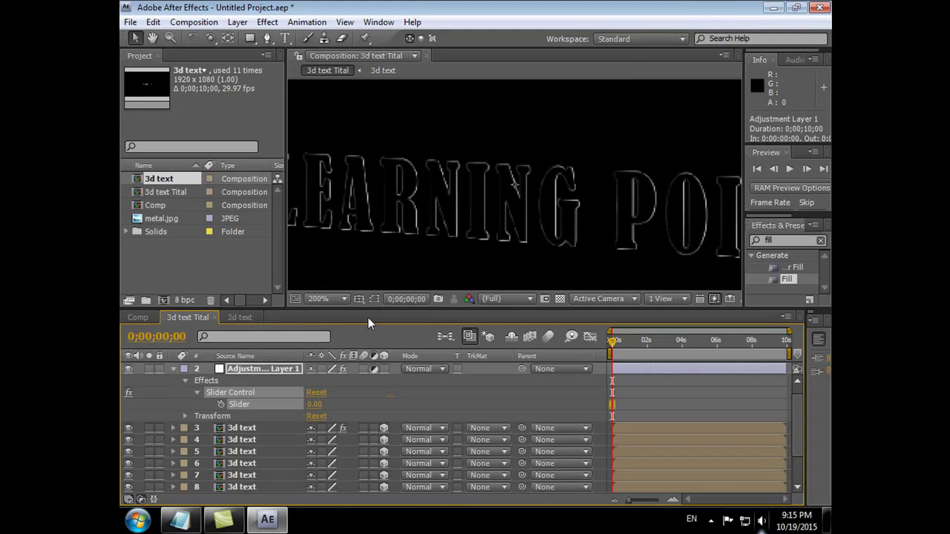
Step: Set Adjustment Layer 1's Slider to -2.00, then collapse and select the layer
left_click(221, 404)
left_click(222, 405)
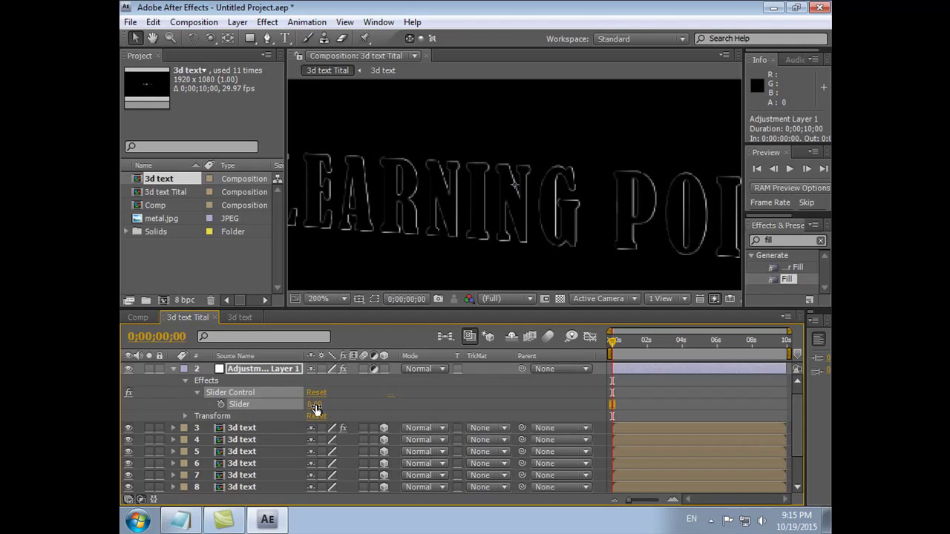
left_click_drag(317, 404, 316, 405)
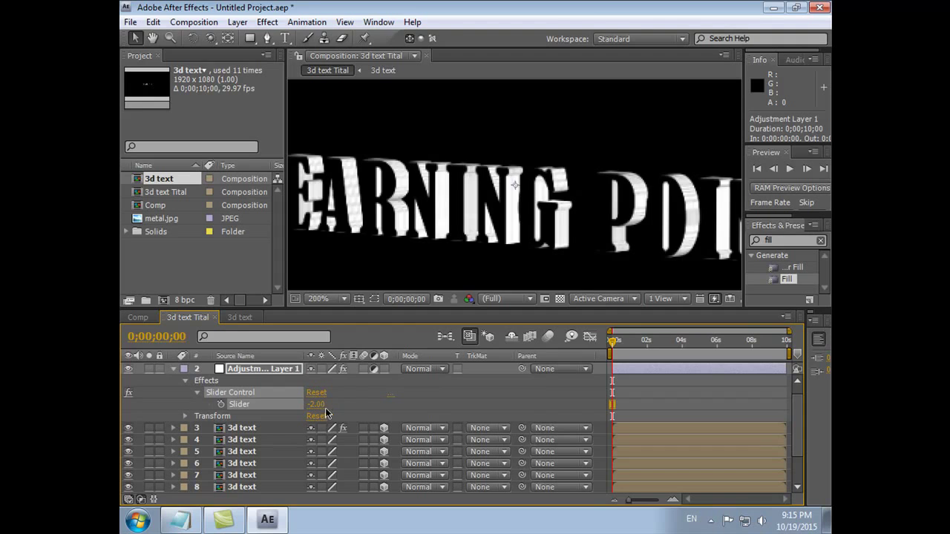
left_click(317, 404)
left_click(460, 411)
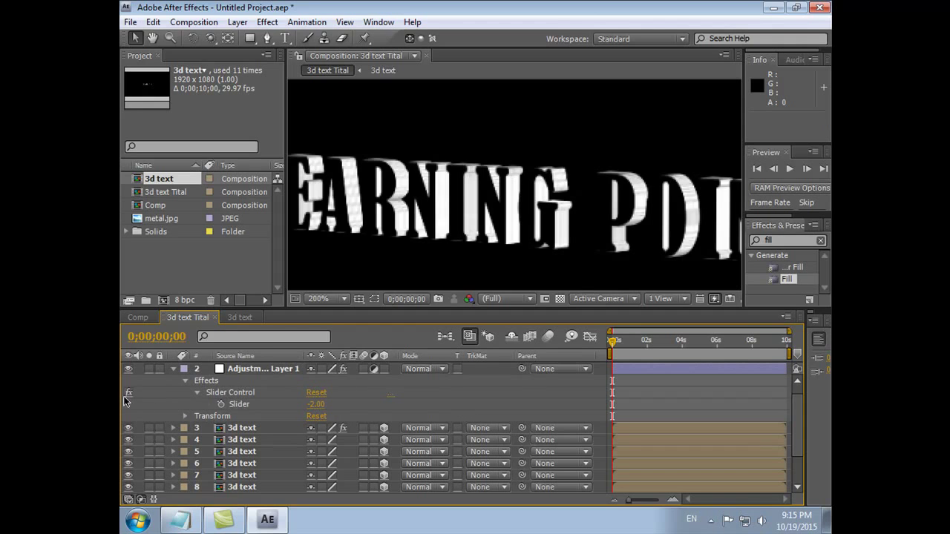
left_click(185, 381)
left_click(173, 369)
left_click(257, 371)
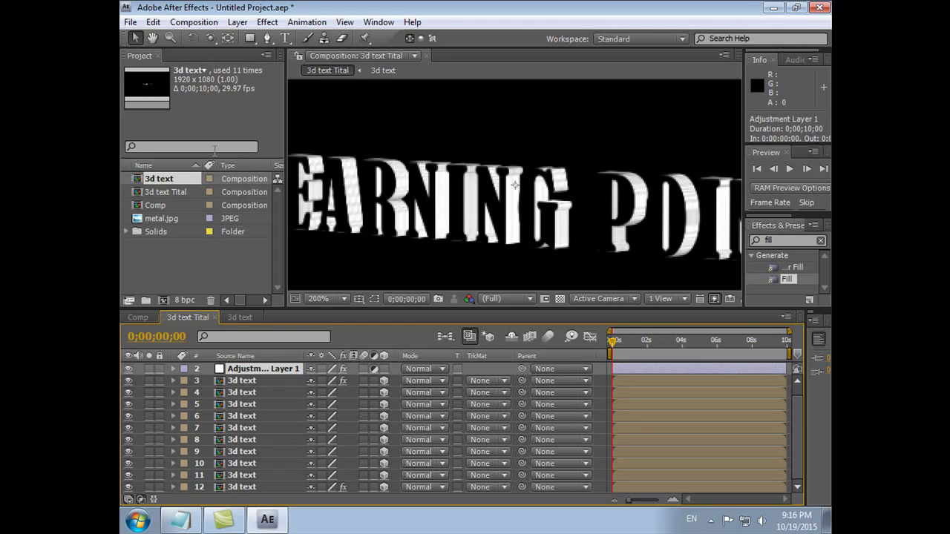
Step: Show Adjustment Layer 1's effects with E and type a Slider value of 1.5
left_click(799, 382)
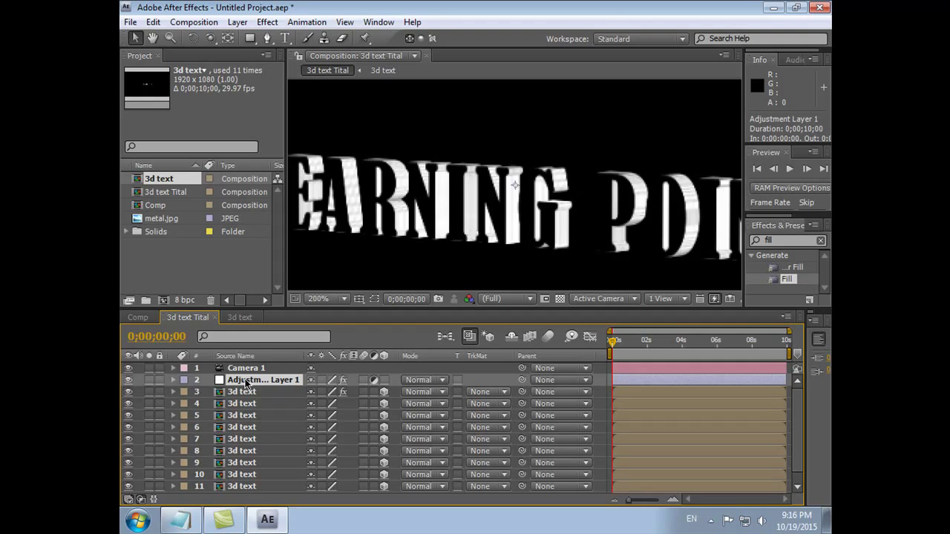
key("e")
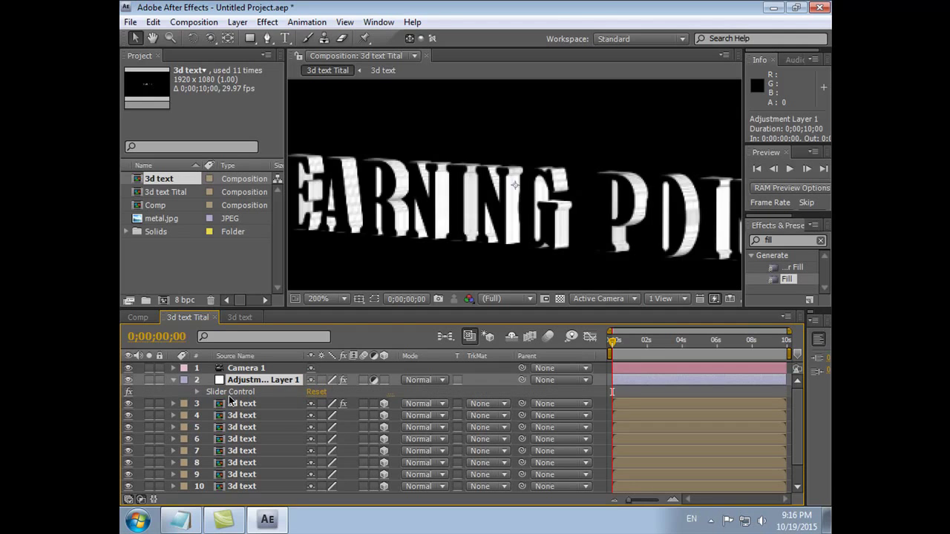
left_click(196, 392)
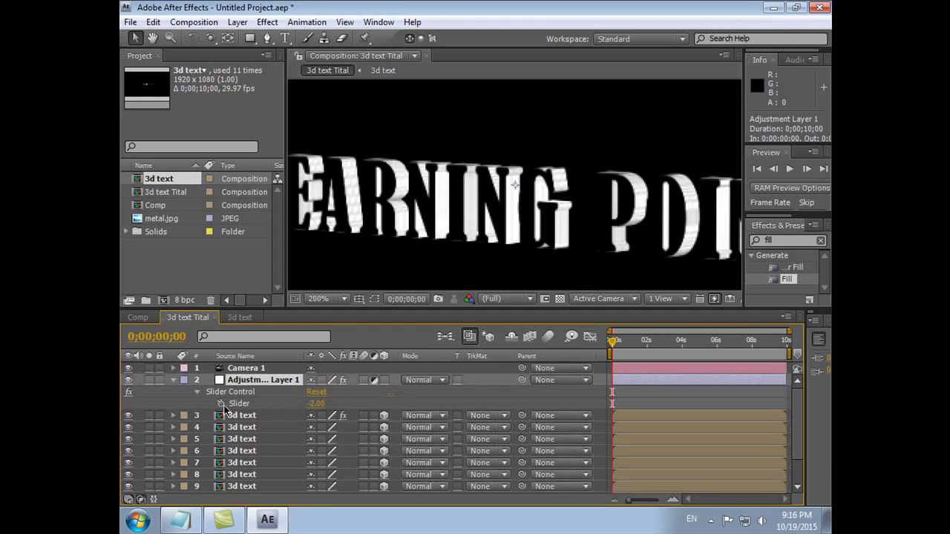
left_click(315, 403)
type("1.5")
left_click(365, 403)
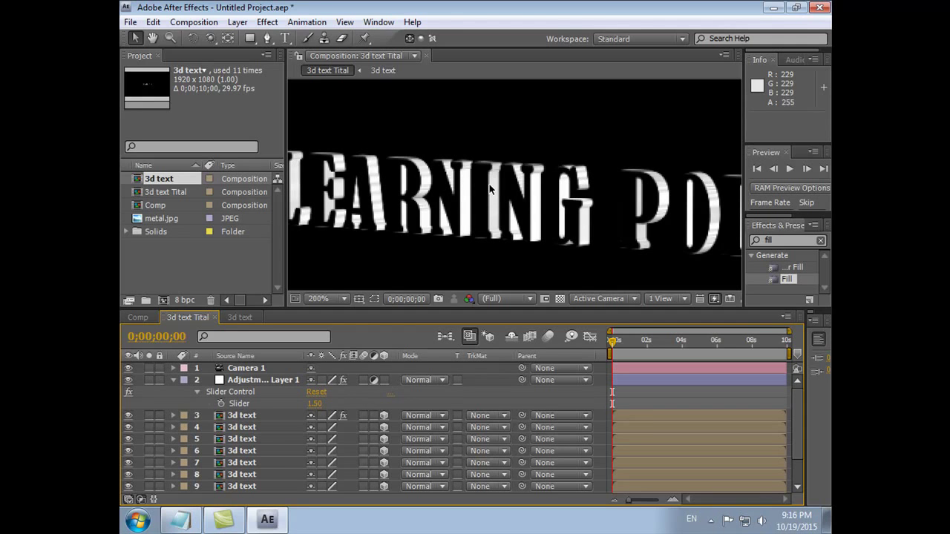
left_click(249, 381)
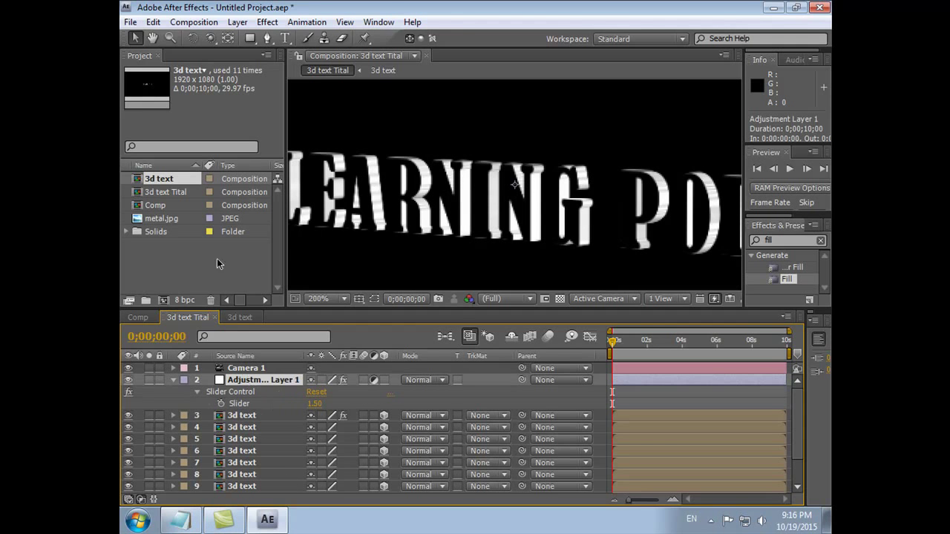
left_click(238, 22)
Step: Create a default black solid and drag Black Solid 1 to the bottom of the layer stack
mouse_move(269, 44)
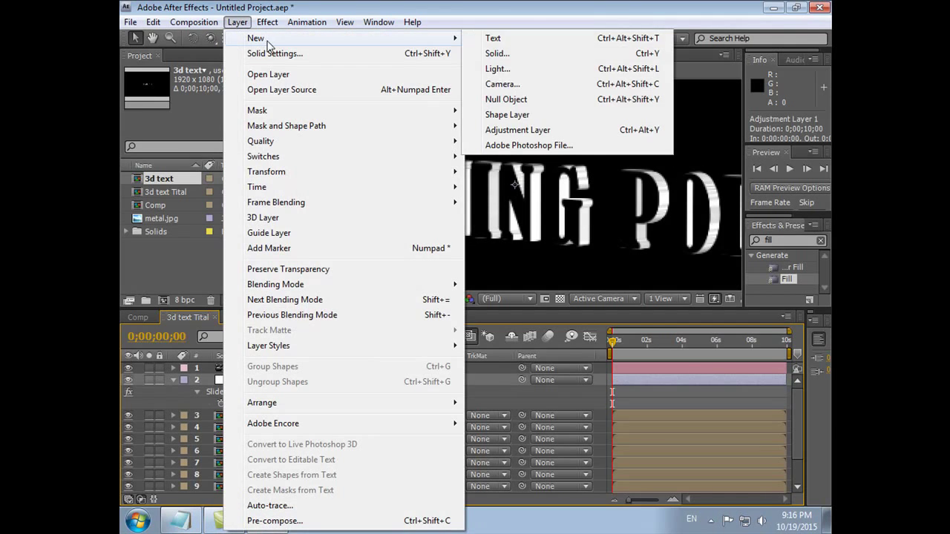
left_click(497, 54)
left_click(512, 383)
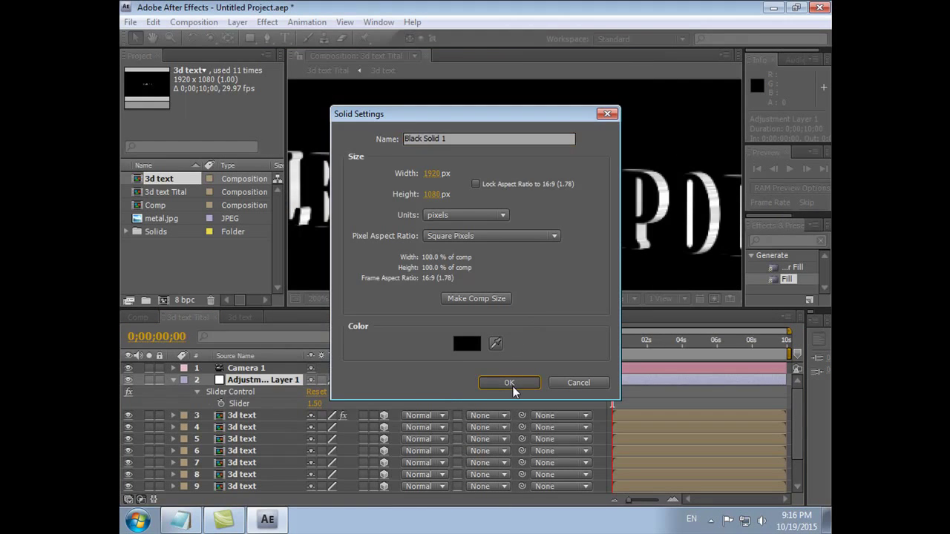
mouse_move(266, 370)
left_mouse_down()
mouse_move(259, 483)
mouse_move(259, 475)
left_mouse_up()
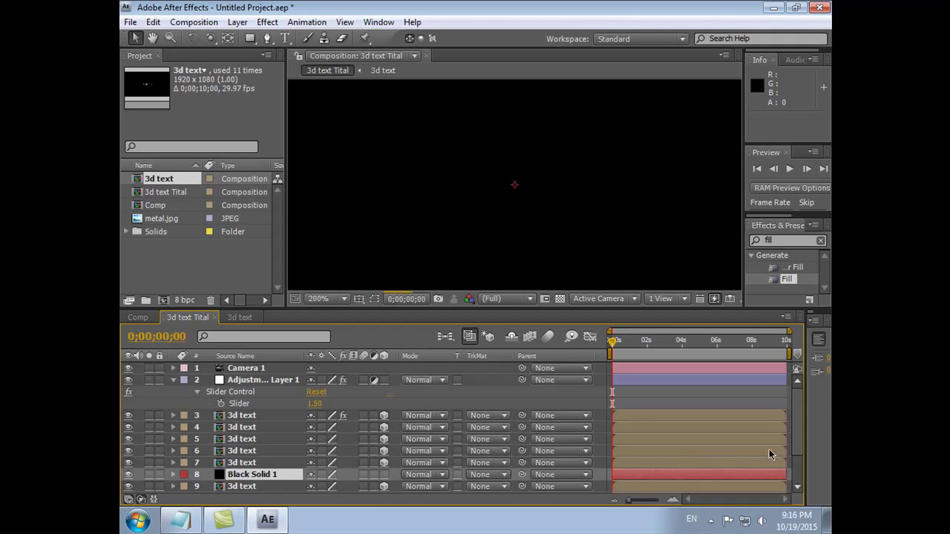
scroll(799, 463, "down", 2)
scroll(799, 464, "down", 1)
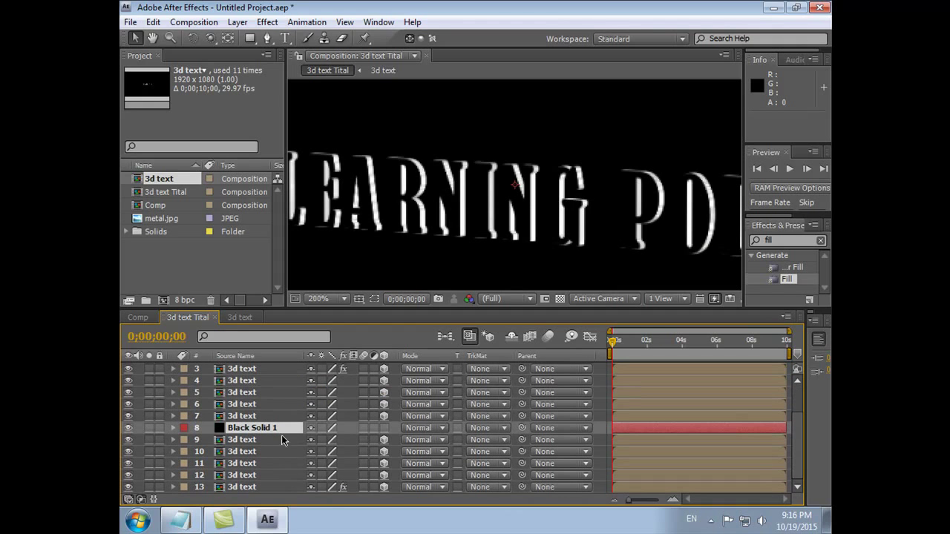
left_click_drag(265, 430, 255, 495)
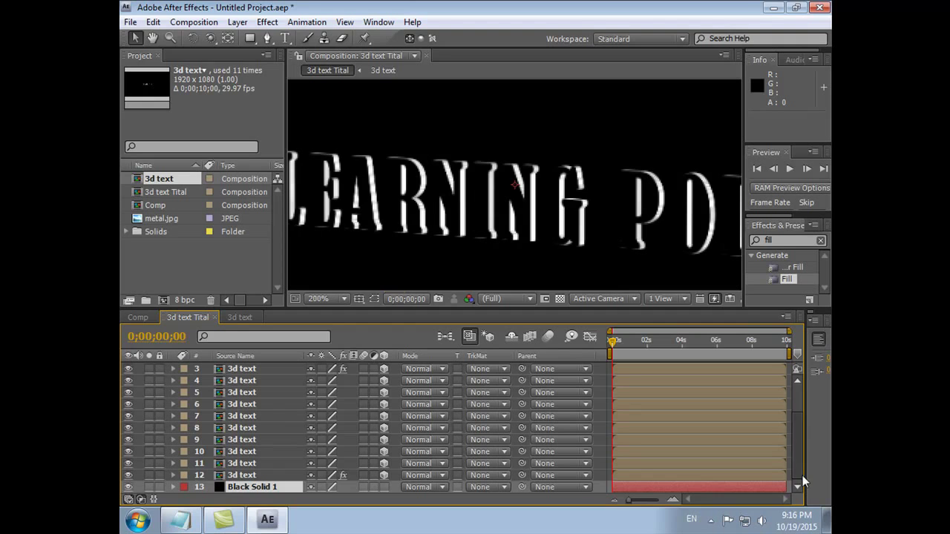
Step: Search Effects & Presets for 'ramp' and apply Ramp to Black Solid 1
left_click(819, 241)
left_click(793, 241)
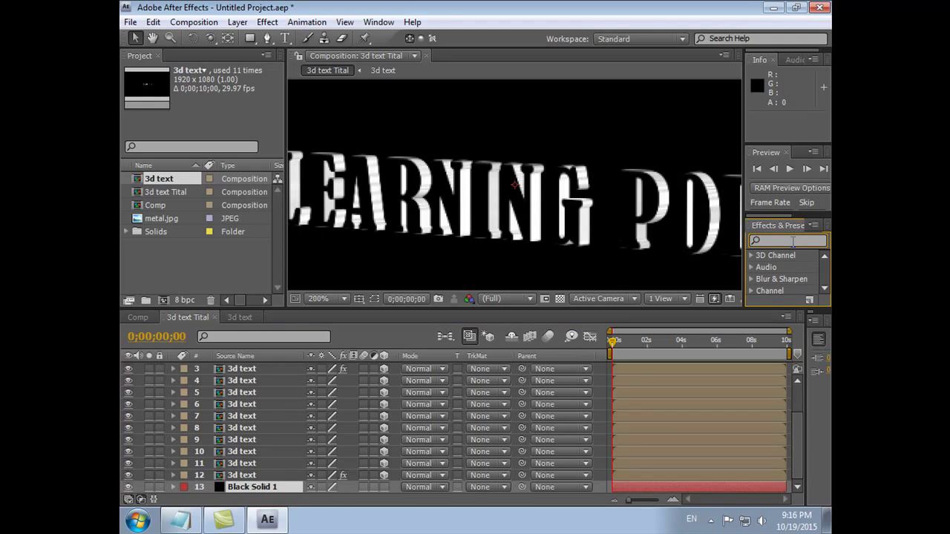
type("ramp")
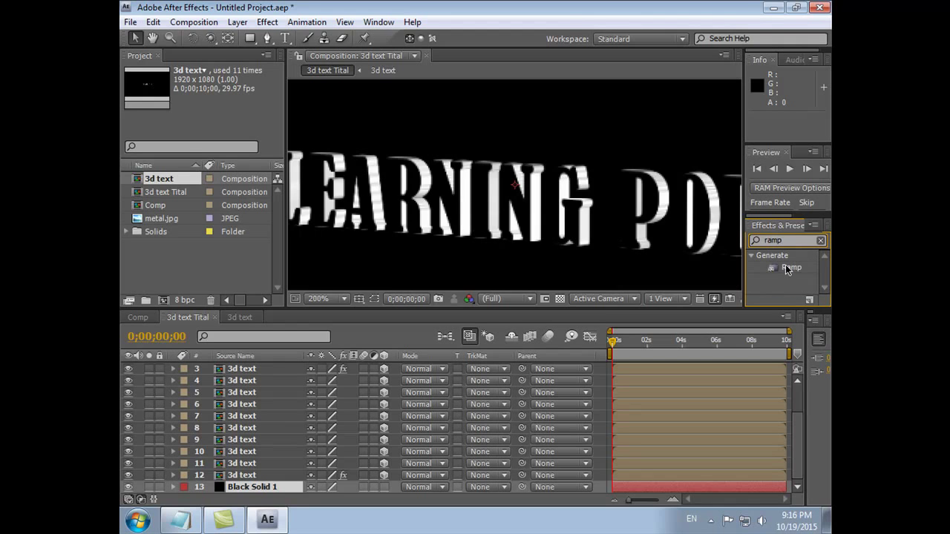
left_click_drag(790, 267, 280, 489)
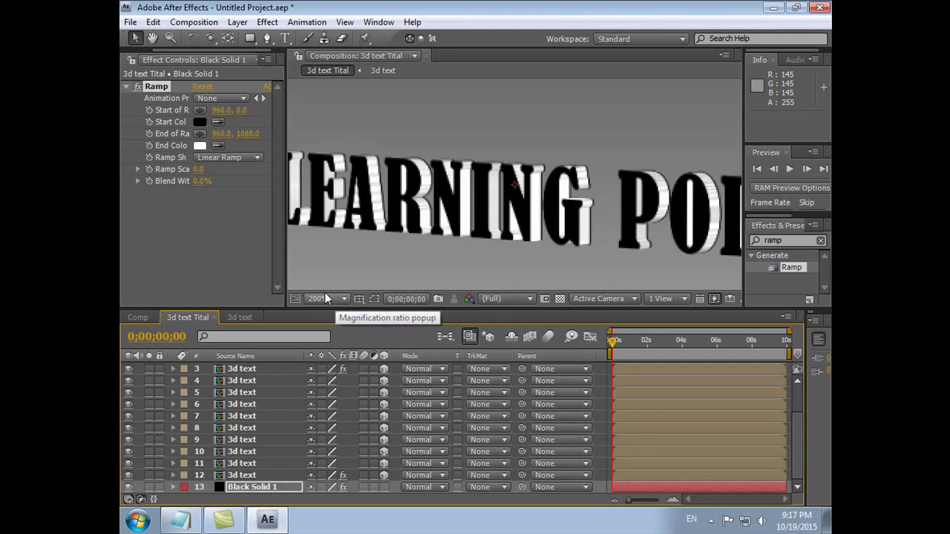
Step: Enlarge the composition viewer and set its magnification to 100%
left_click(712, 299)
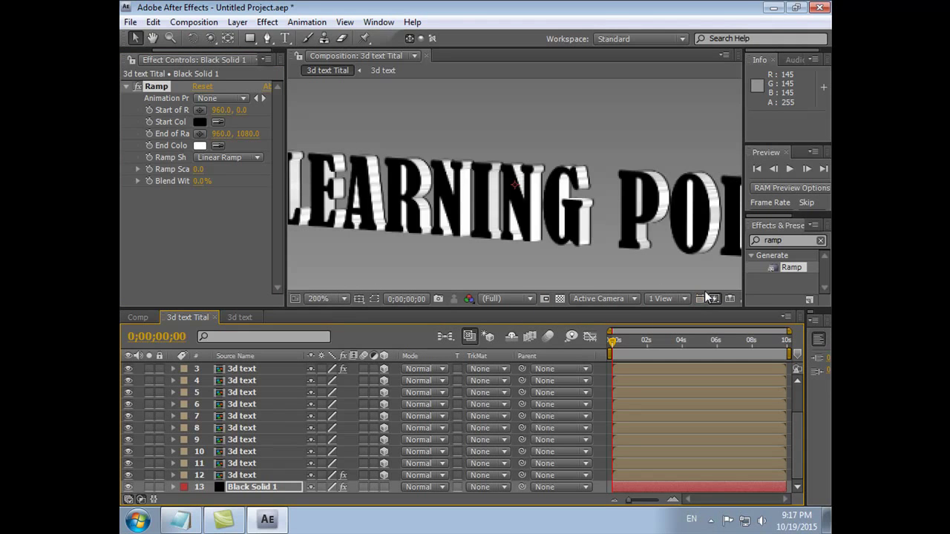
left_click(739, 298)
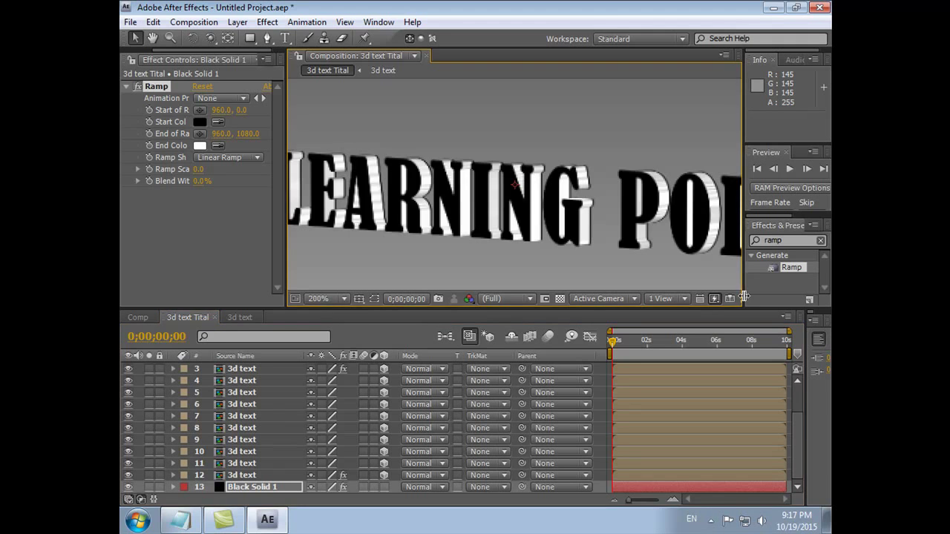
left_click_drag(729, 307, 722, 368)
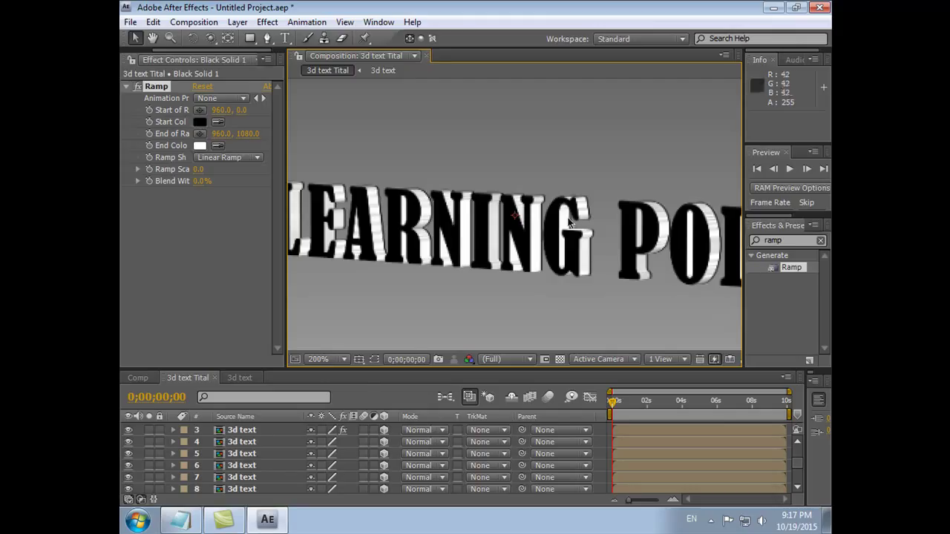
left_click(345, 360)
left_click(345, 360)
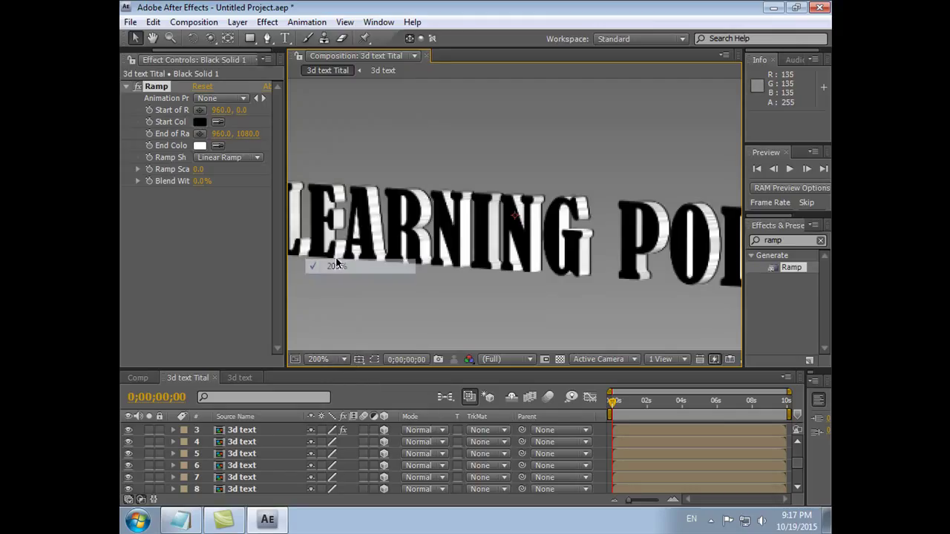
left_click(339, 366)
left_click(337, 251)
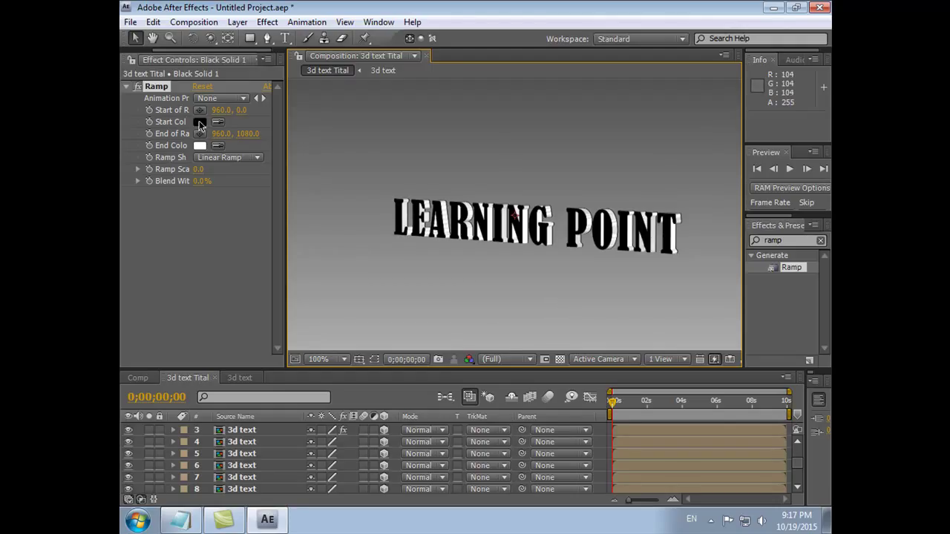
Step: Set the Ramp Start Color to white and End Color to black
left_click(199, 121)
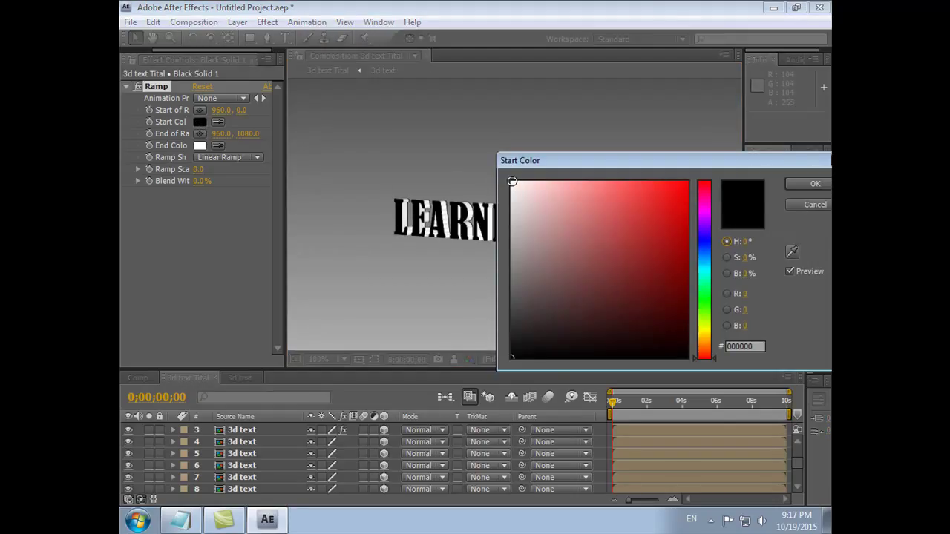
left_click(512, 181)
left_click(815, 183)
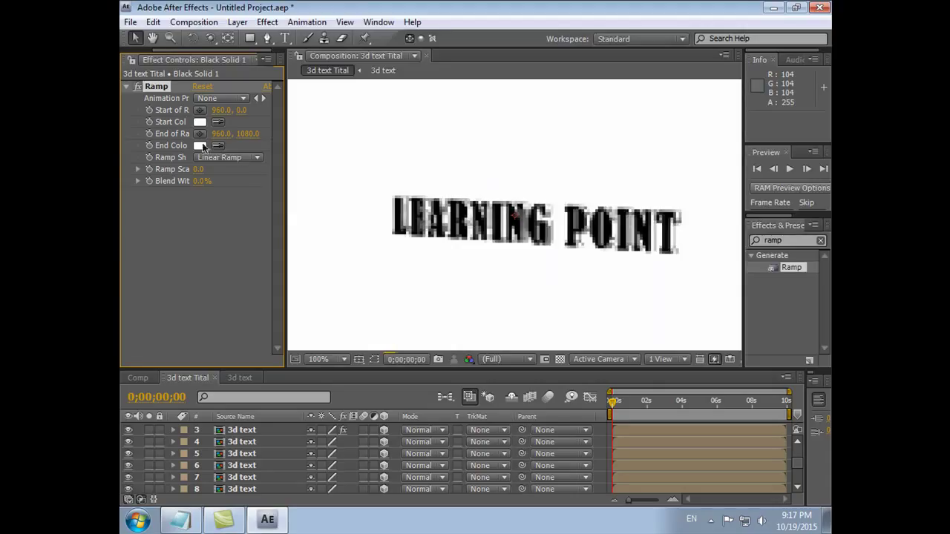
left_click(200, 146)
left_click(512, 359)
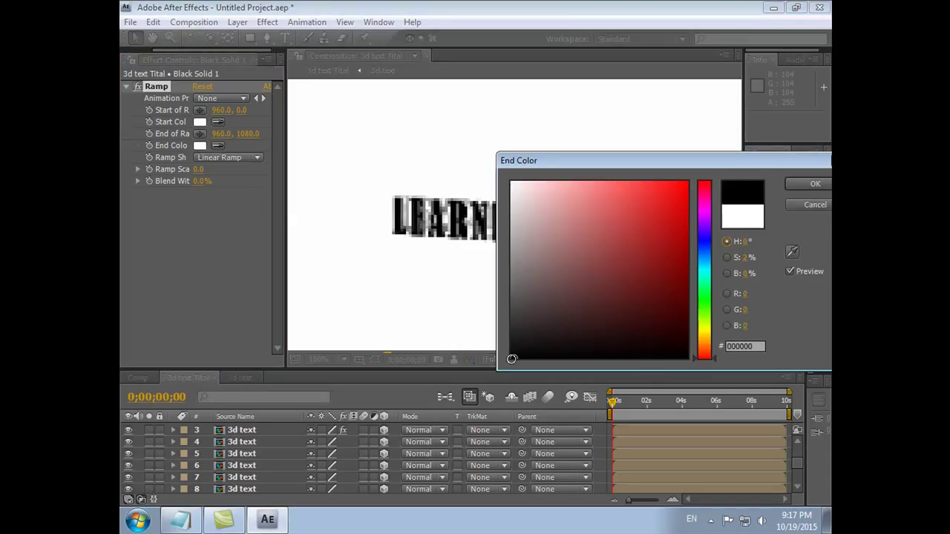
left_click(807, 186)
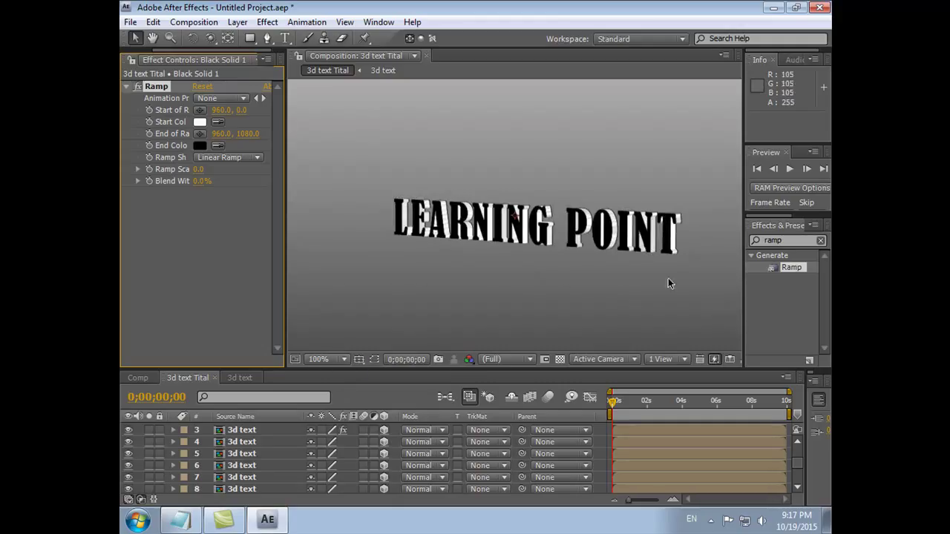
Step: Clear the effects search, widen the side panels and bring up the Character panel's font size
left_click(821, 242)
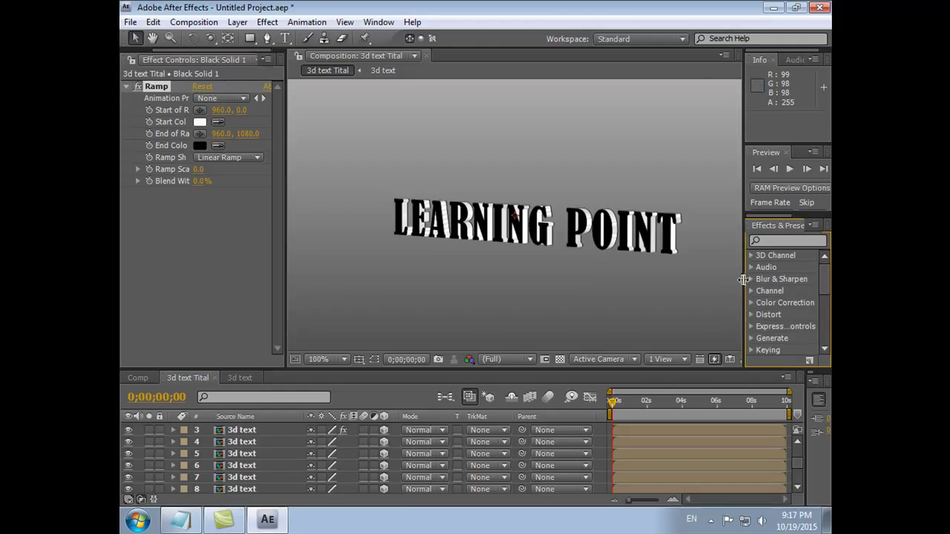
left_click_drag(746, 282, 712, 282)
left_click(801, 227)
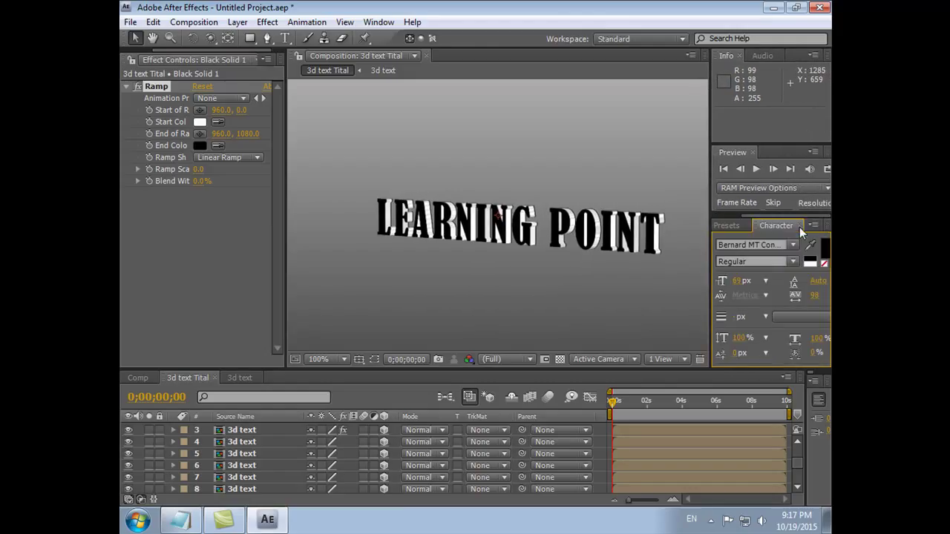
left_click(739, 281)
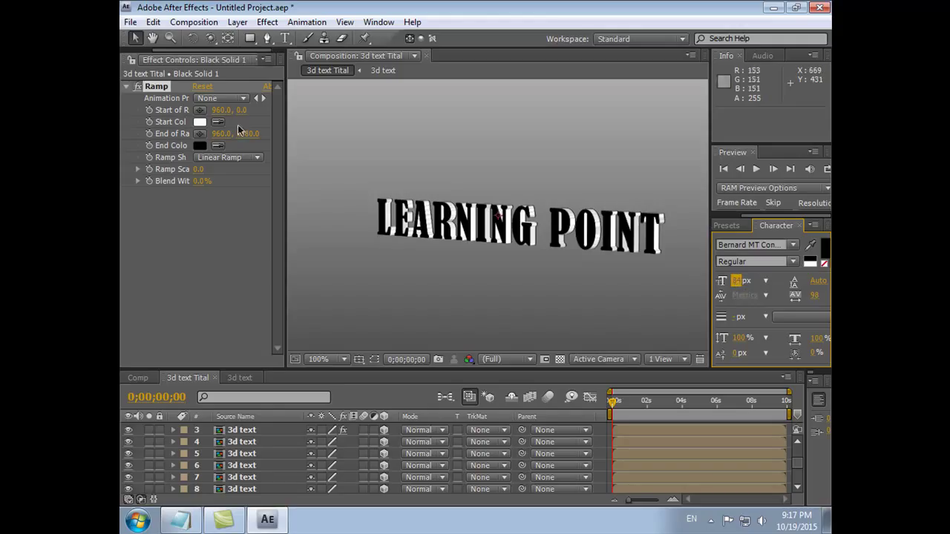
mouse_move(798, 465)
left_mouse_down()
mouse_move(798, 456)
mouse_move(797, 482)
left_mouse_up()
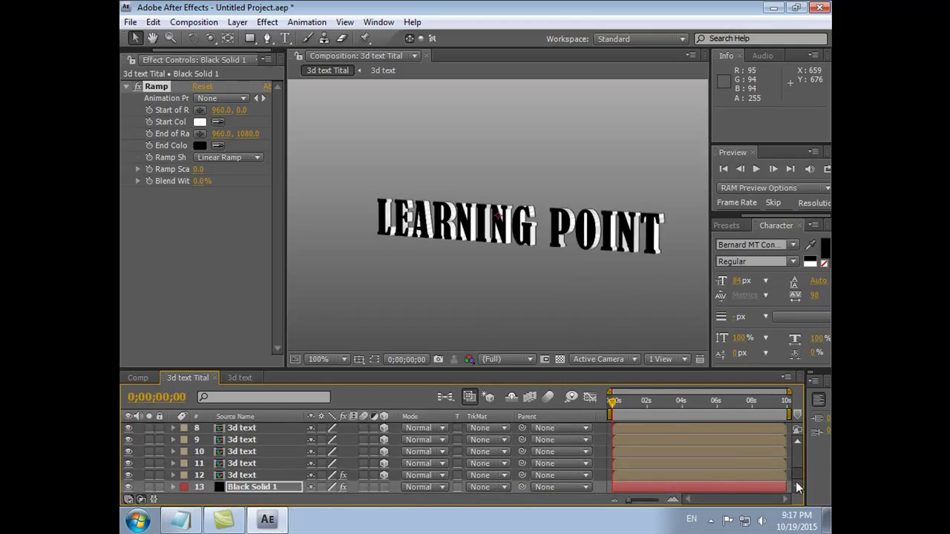
Step: Select text layer 12, view at 200%, and collapse the Fill and Slider Control properties
mouse_move(800, 465)
left_mouse_down()
mouse_move(800, 441)
mouse_move(799, 479)
left_mouse_up()
left_click(248, 476)
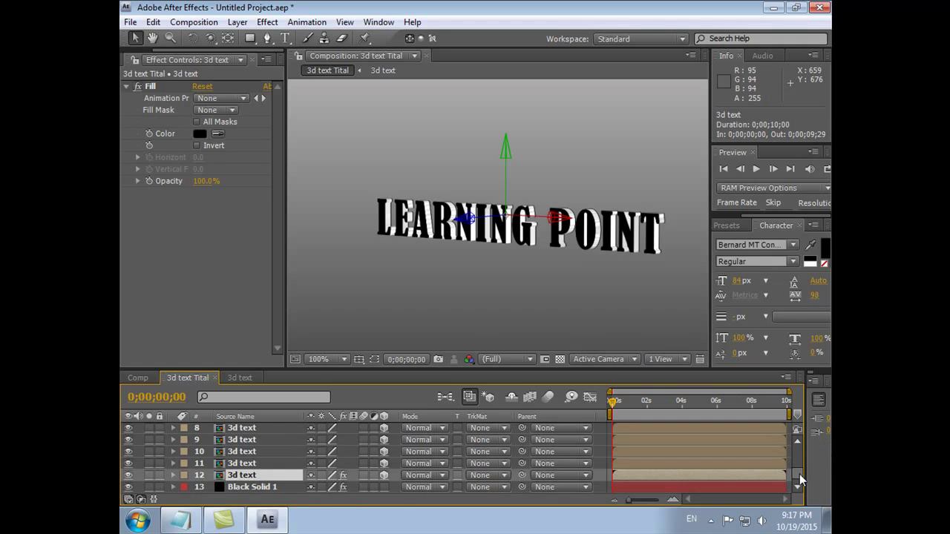
left_click_drag(800, 481, 802, 456)
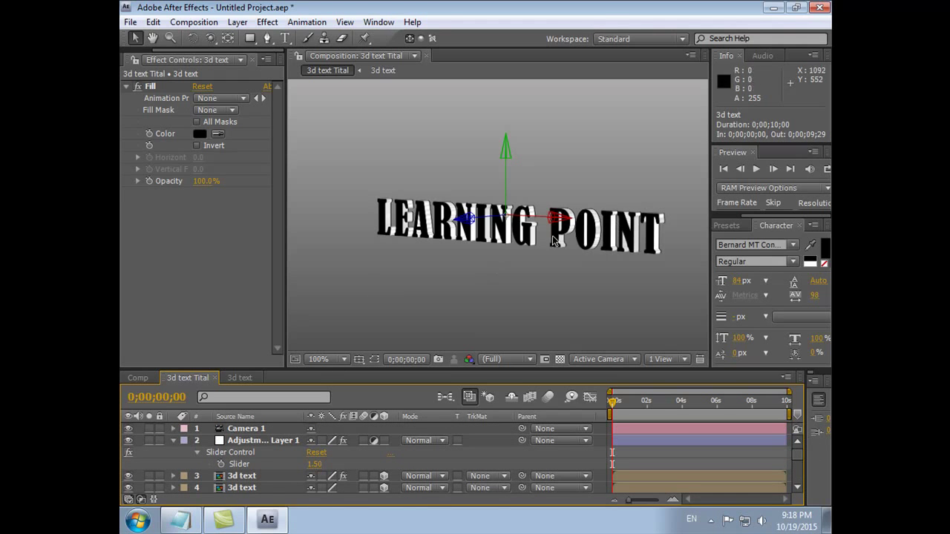
left_click(338, 360)
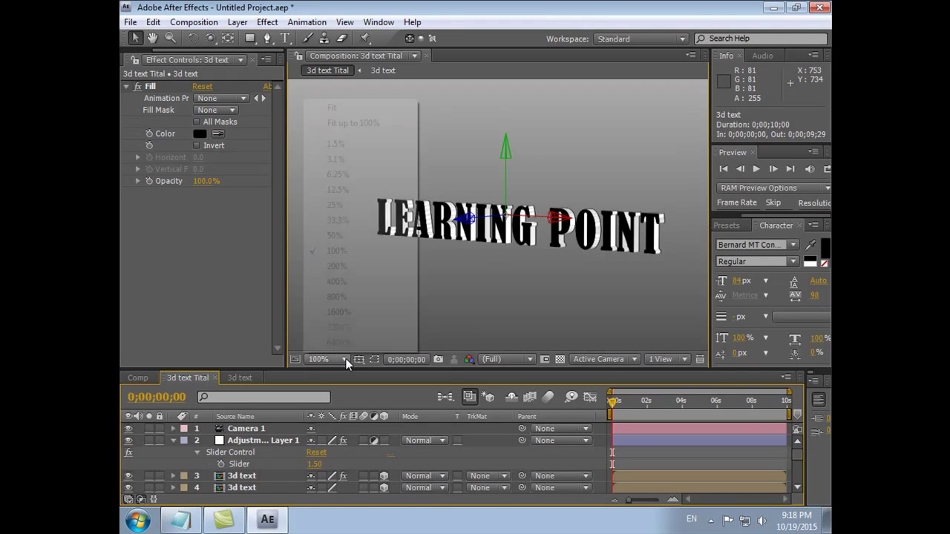
left_click(337, 269)
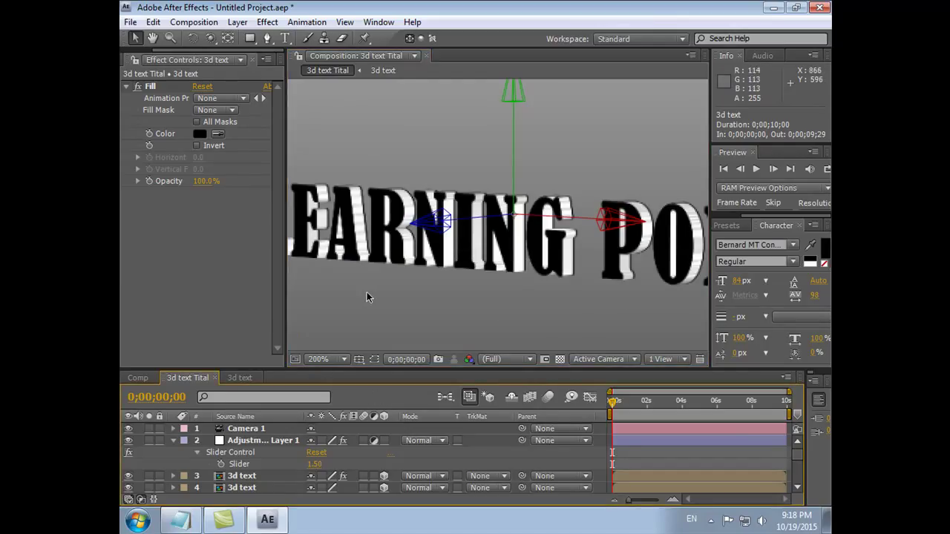
left_click(127, 87)
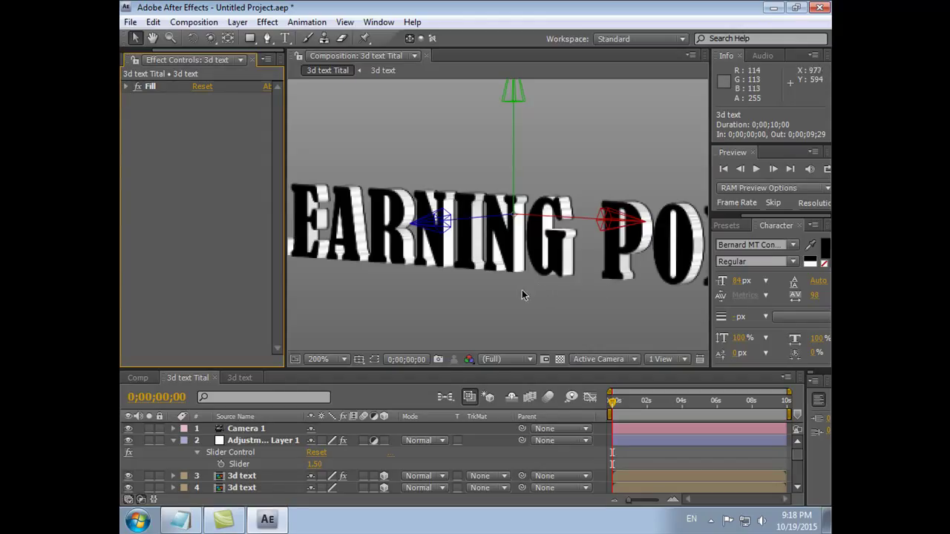
left_click(174, 441)
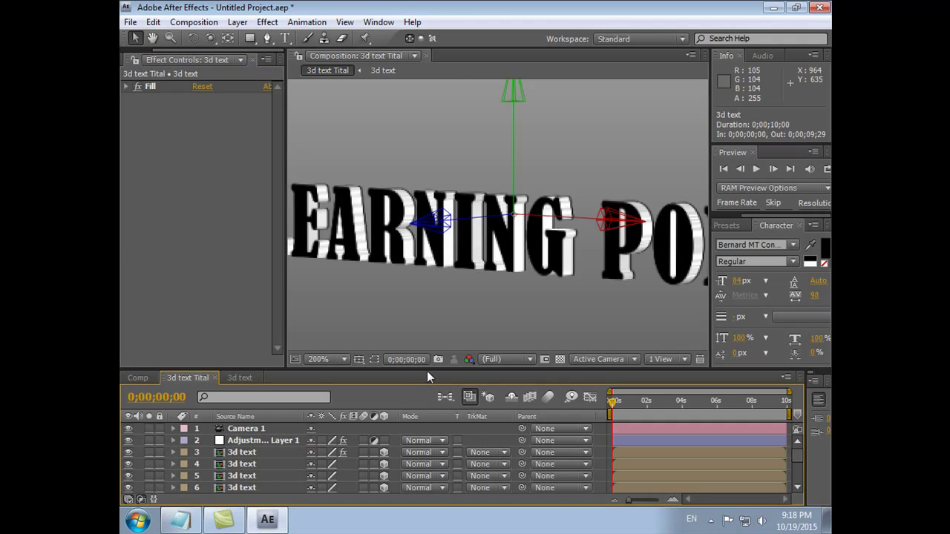
Step: Enlarge the timeline, search 'fast blur' and apply Fast Blur to 3d text layer 12
left_click_drag(427, 370, 427, 287)
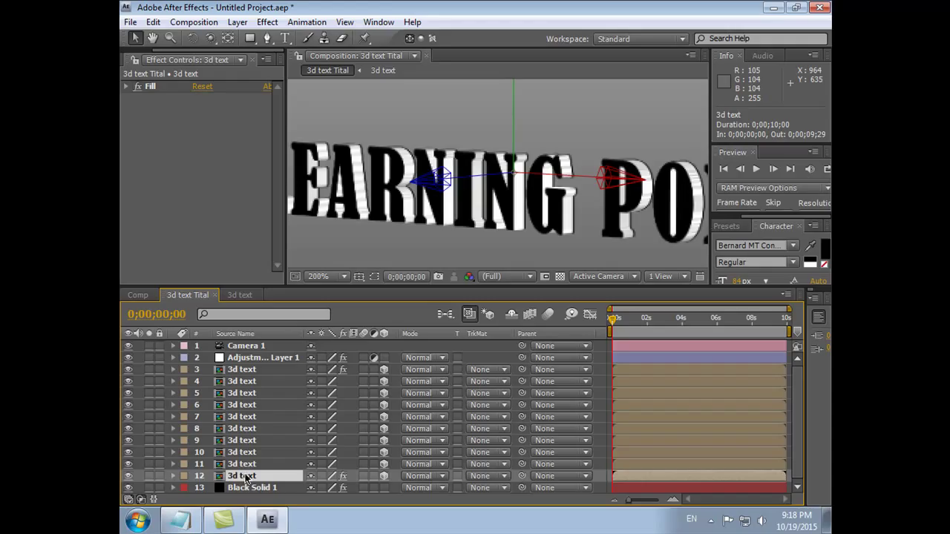
key("ctrl+5")
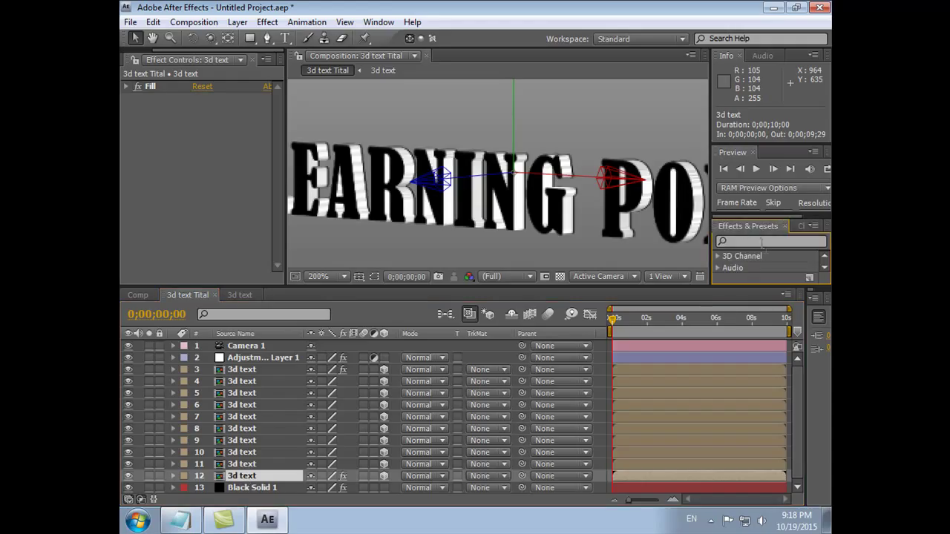
type("fast blur")
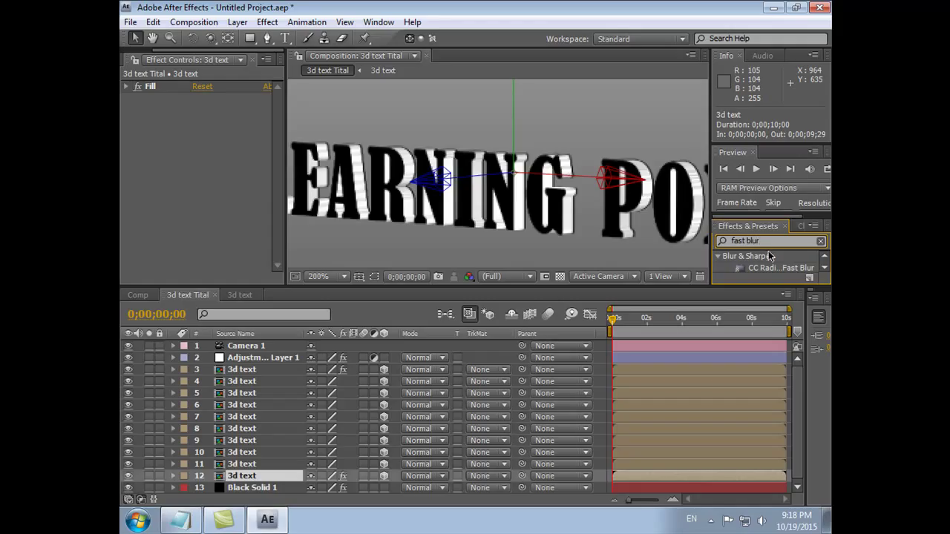
left_click(824, 268)
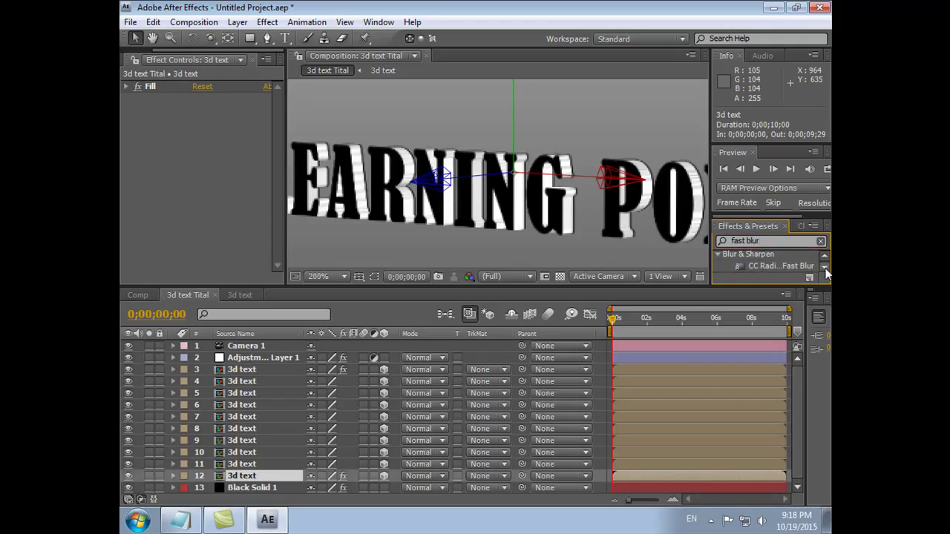
left_click(825, 268)
mouse_move(765, 266)
left_mouse_down()
mouse_move(300, 371)
mouse_move(245, 476)
left_mouse_up()
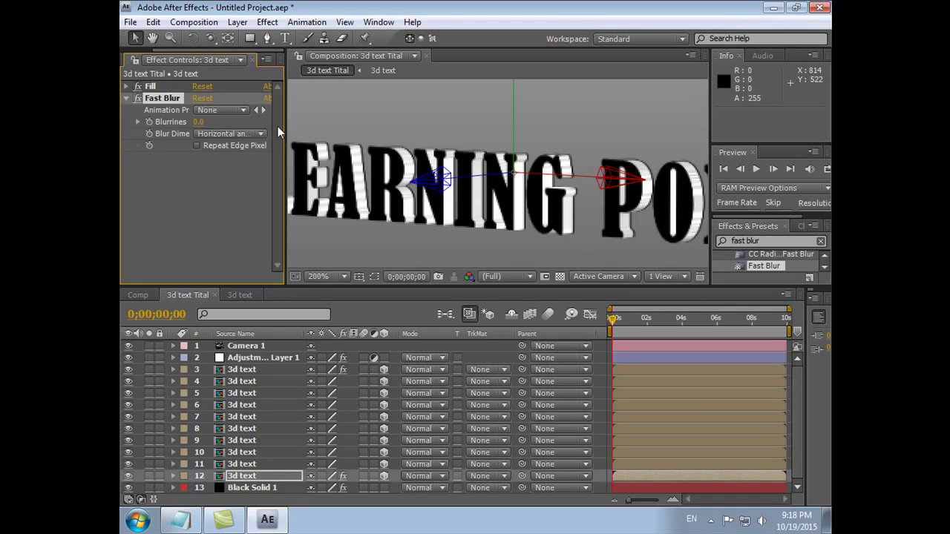
Step: Set Fast Blur Blurriness to 5 with Blur Dimensions Horizontal and Vertical
left_click(199, 122)
type("5")
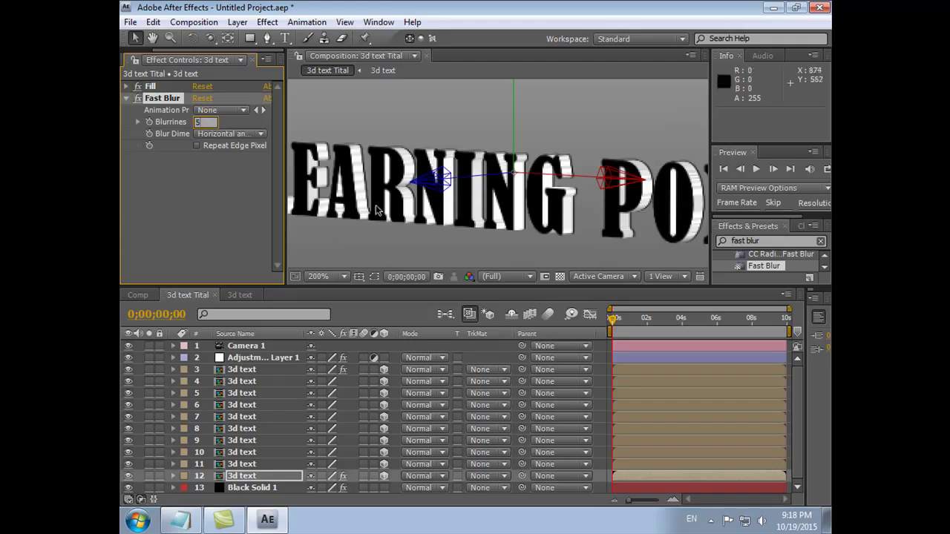
left_click(226, 212)
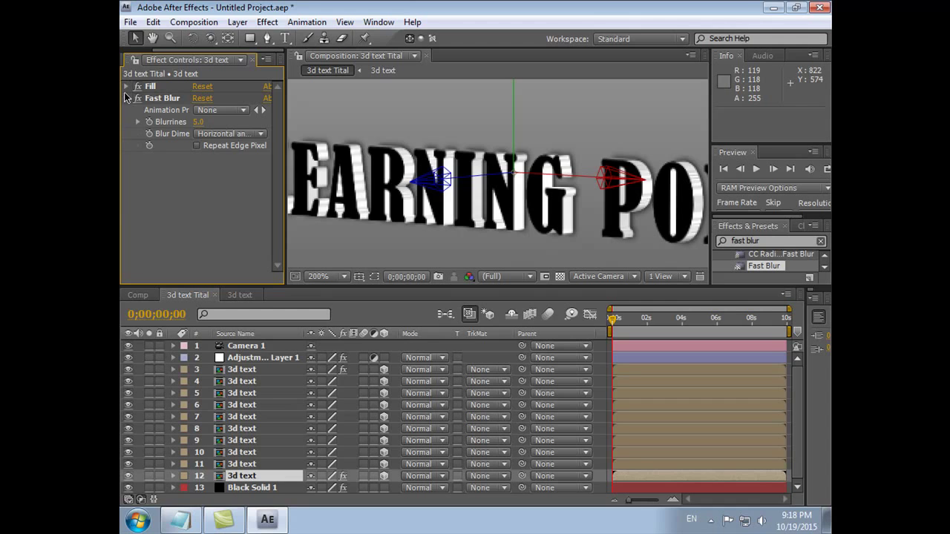
left_click(243, 110)
left_click(248, 116)
left_click(260, 134)
left_click(250, 154)
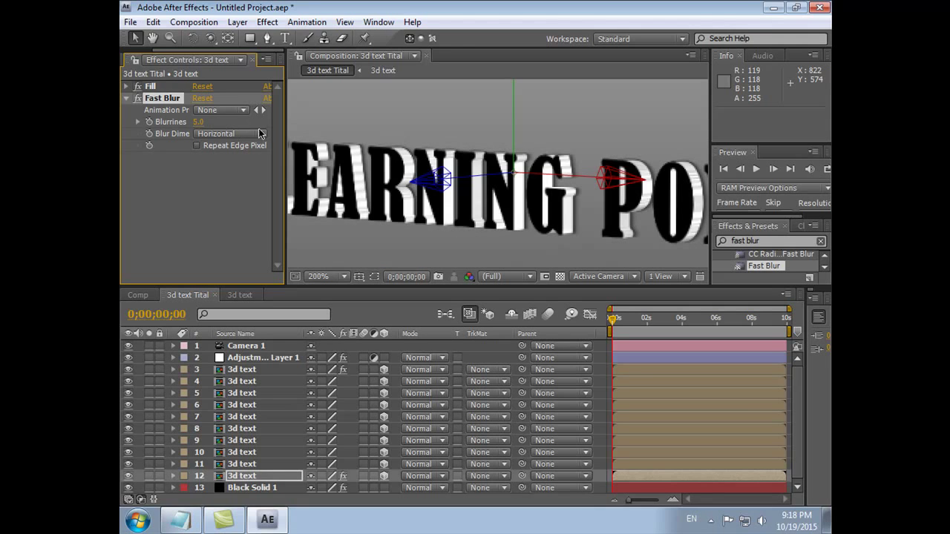
left_click(261, 134)
left_click(254, 152)
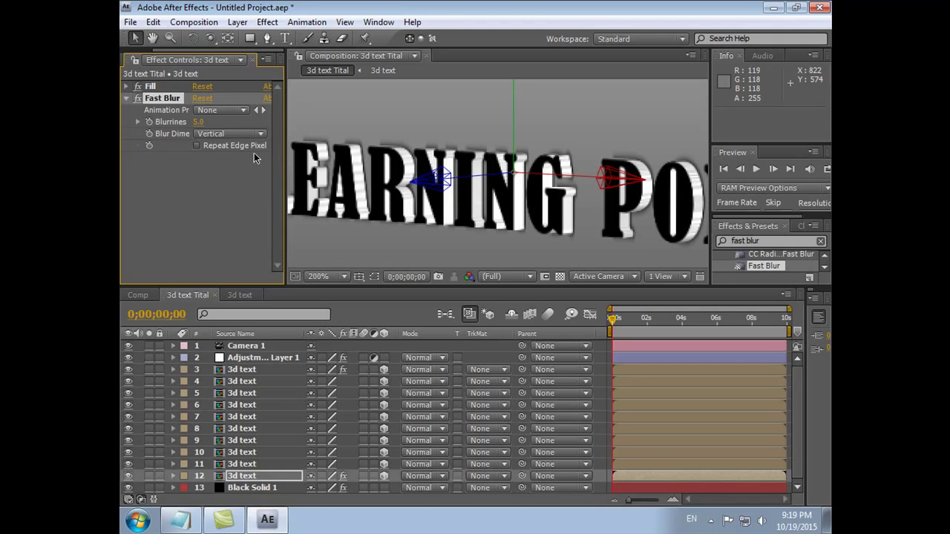
left_click(260, 135)
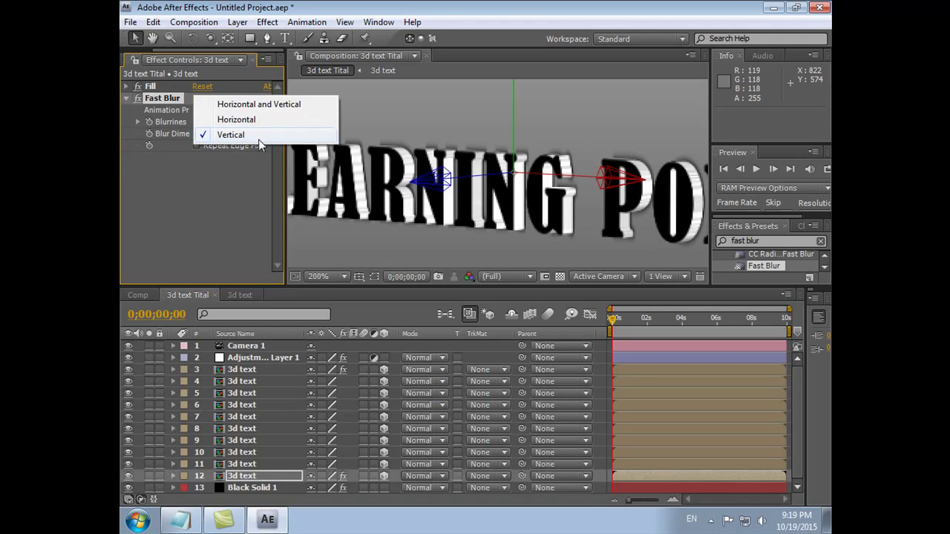
left_click(260, 104)
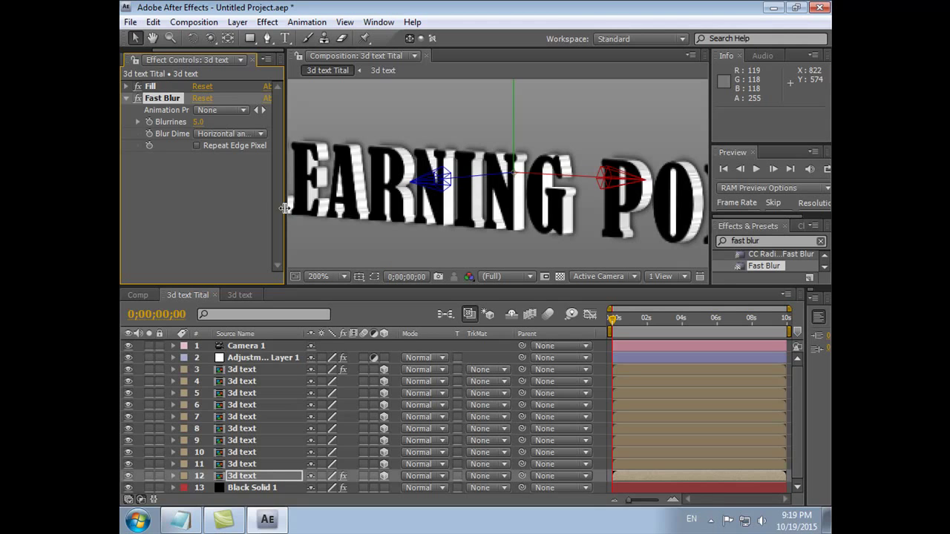
left_click(126, 98)
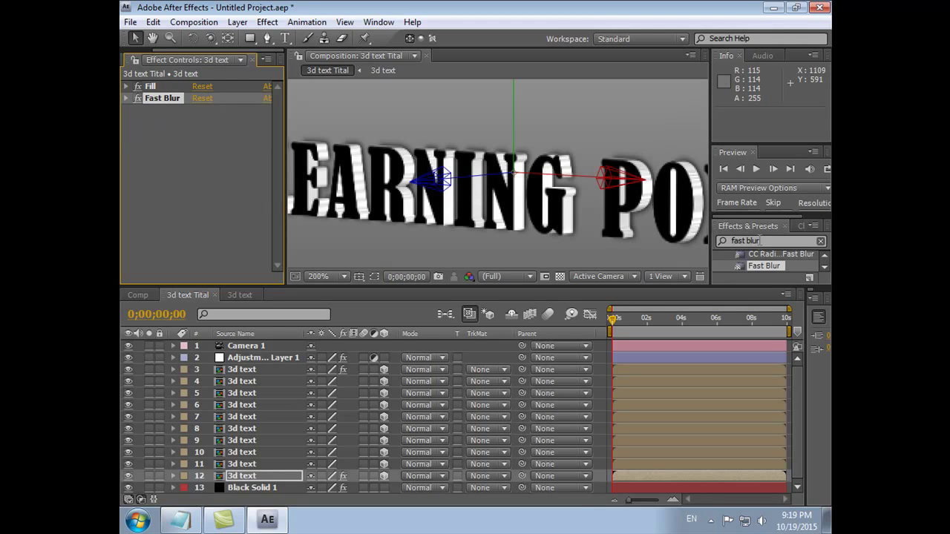
Step: Search Effects & Presets for 'glow' and drop Glow onto Adjustment Layer 1
left_click(820, 241)
left_click(766, 242)
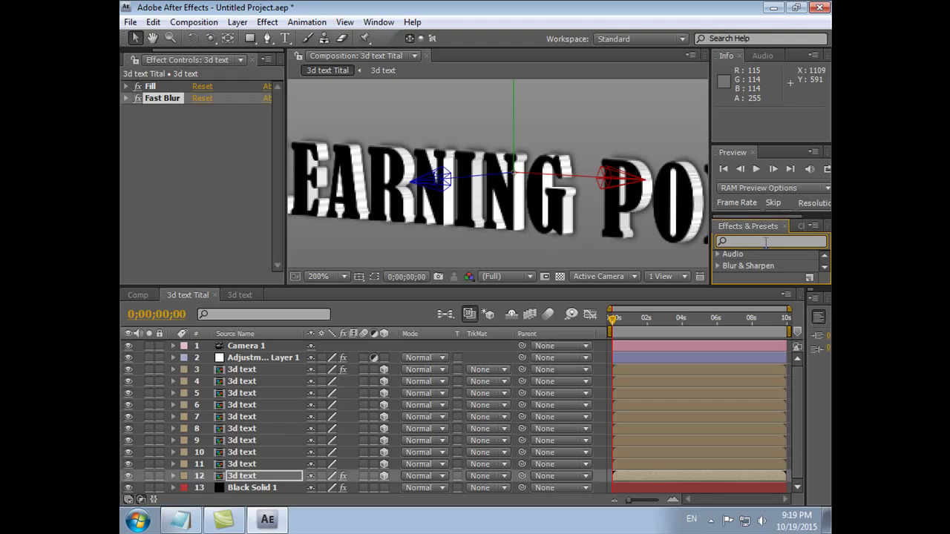
type("glow")
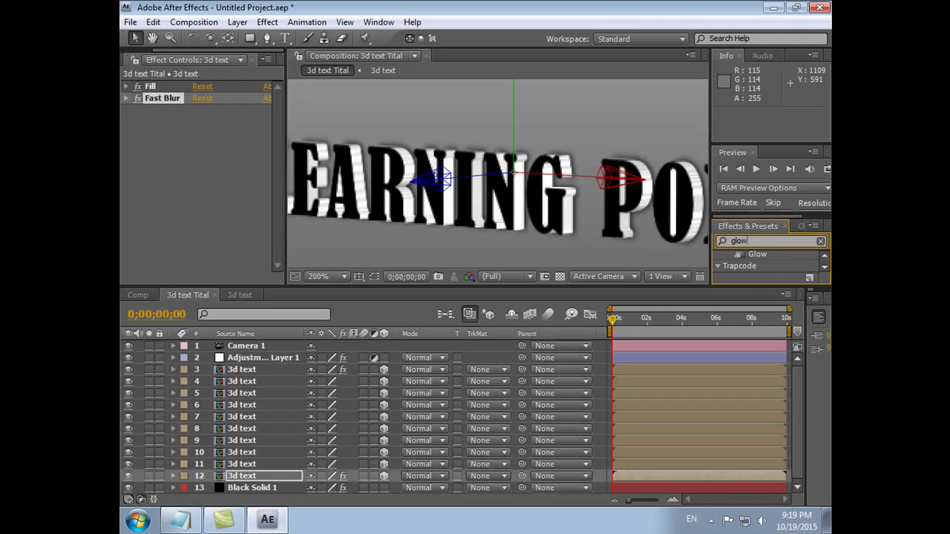
left_click(758, 256)
left_click_drag(757, 255, 245, 359)
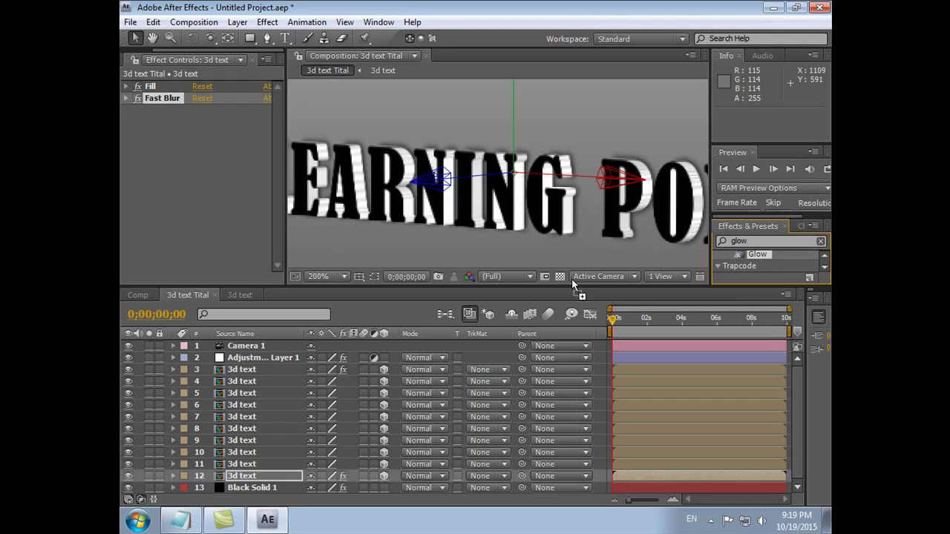
left_click(245, 360)
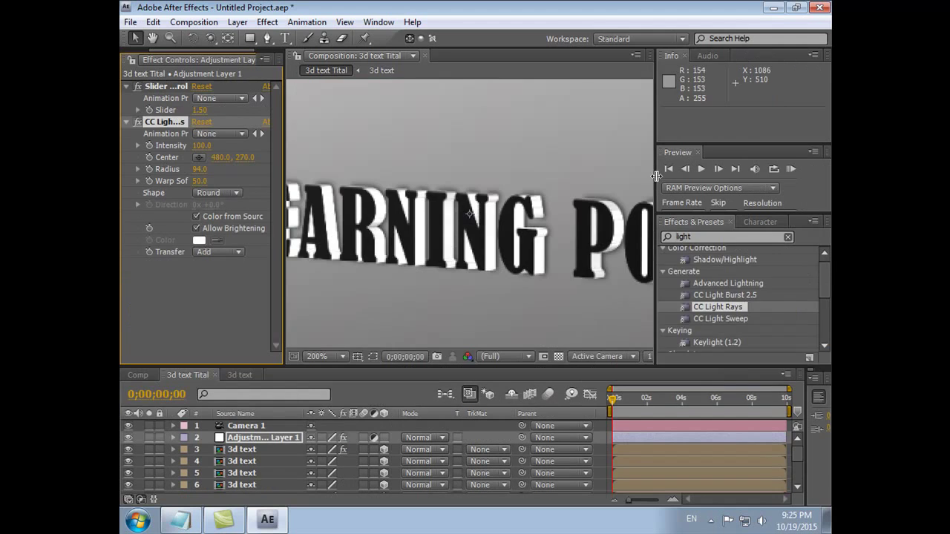
Step: Widen the Composition panel and show the whole LEARNING POINT title at 100% magnification
left_click_drag(656, 176, 714, 176)
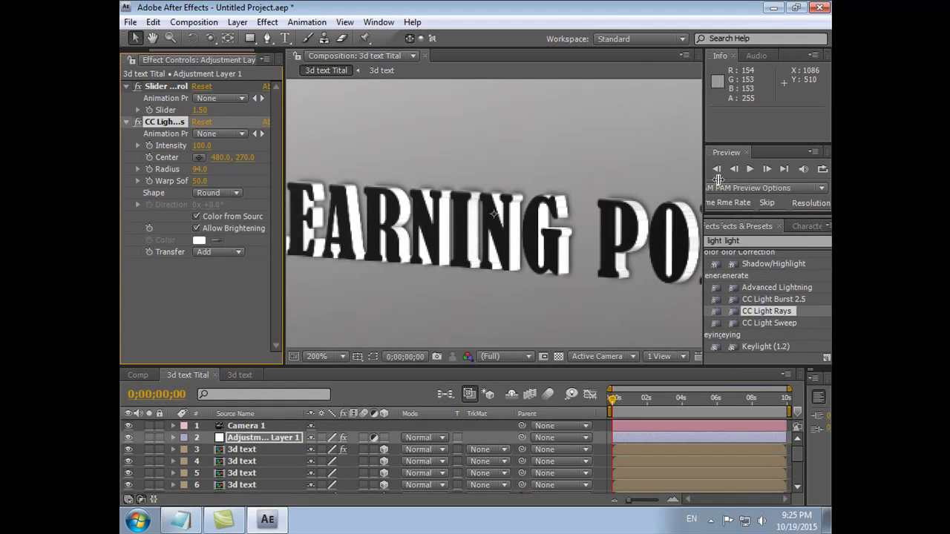
left_click_drag(286, 180, 251, 181)
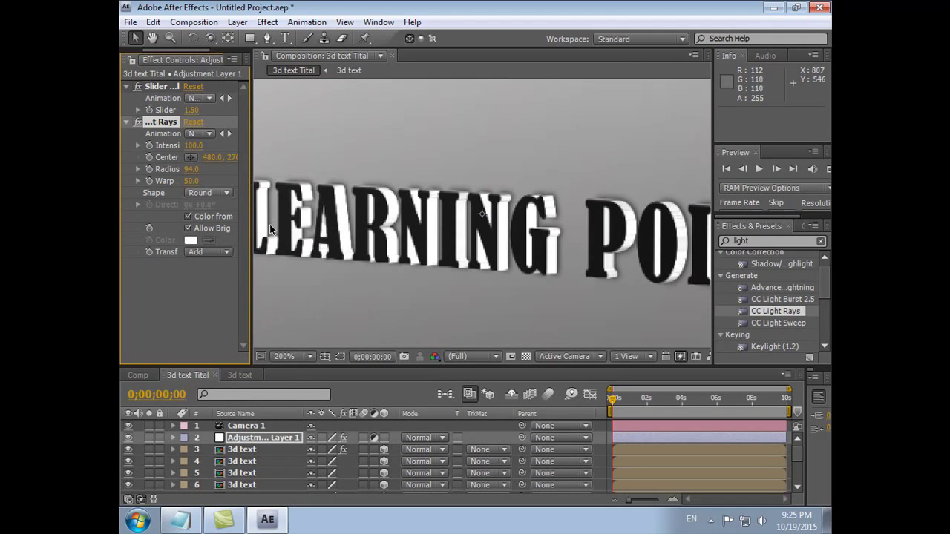
left_click(310, 356)
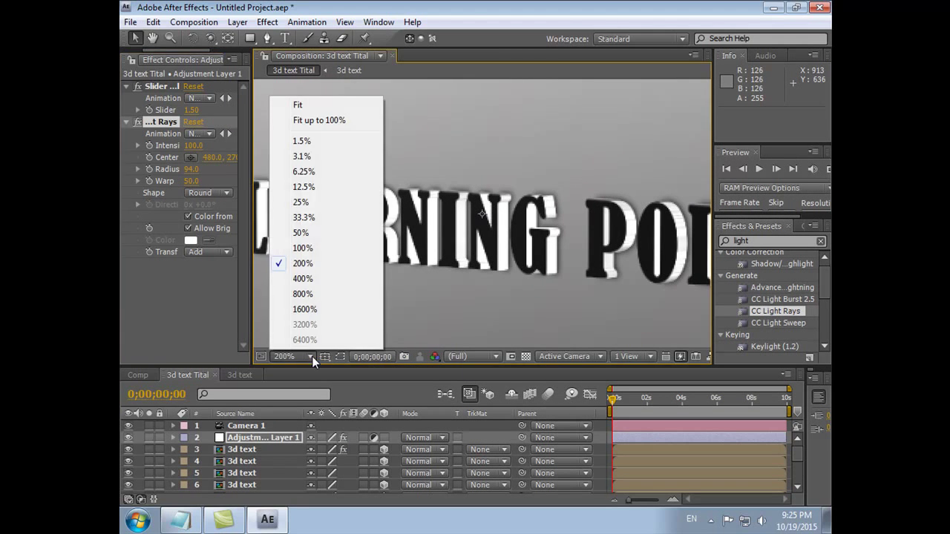
left_click(313, 265)
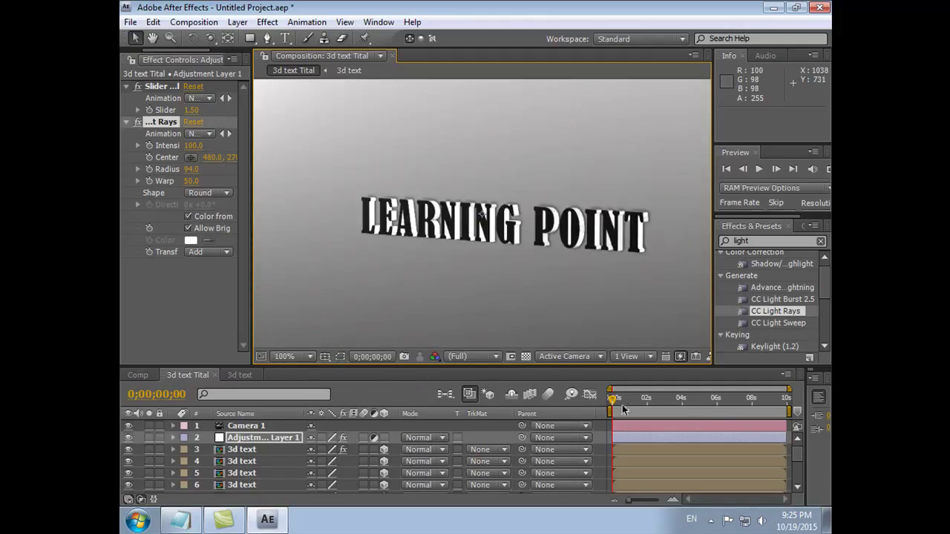
Step: Preview the title at a later frame, then zoom the viewer back to 200%
mouse_move(614, 399)
left_mouse_down()
mouse_move(627, 400)
mouse_move(614, 400)
left_mouse_up()
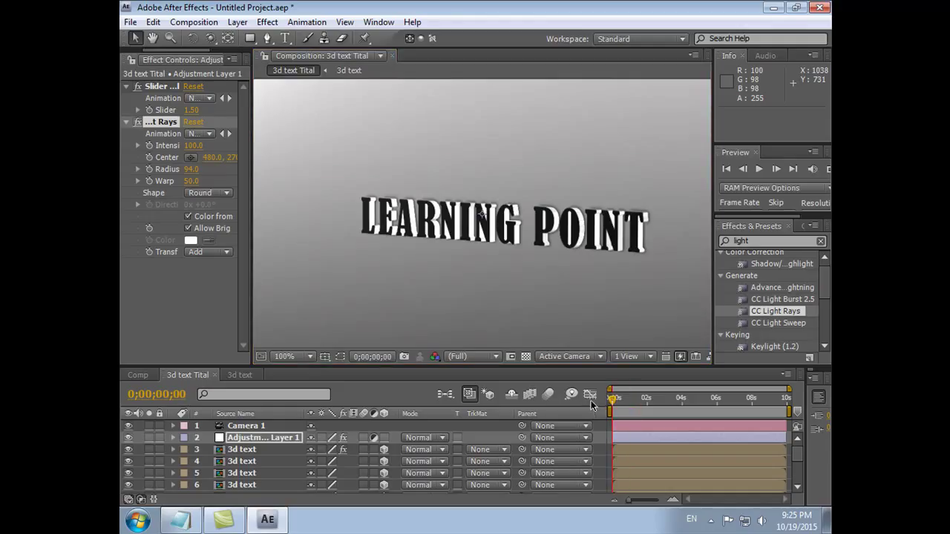
left_click(309, 358)
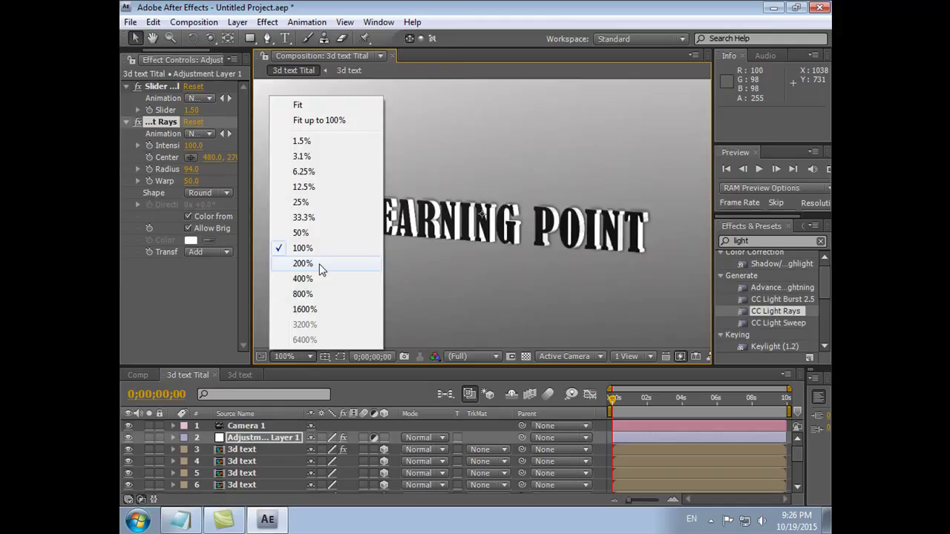
left_click(319, 263)
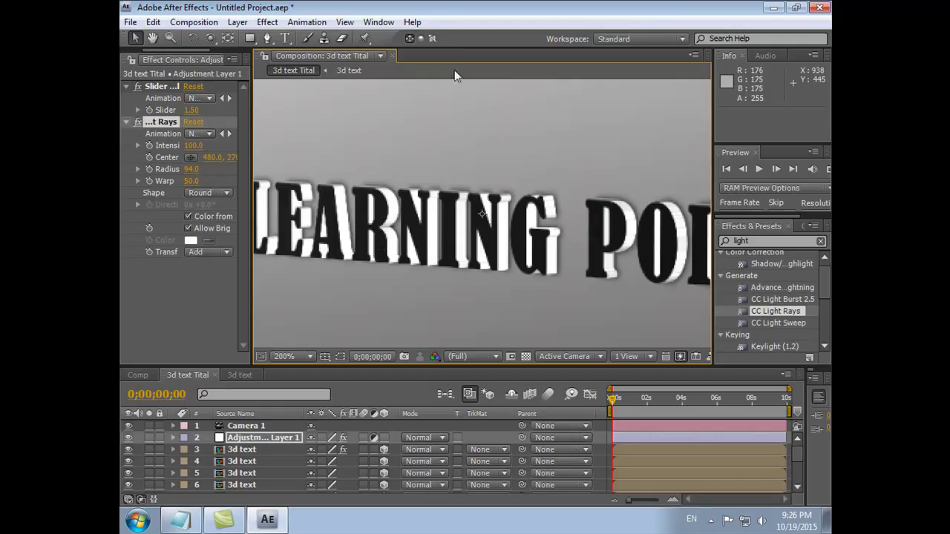
Step: Delete CC Light Rays from Adjustment Layer 1, leaving only the Slider effect at 1.50
left_click(160, 122)
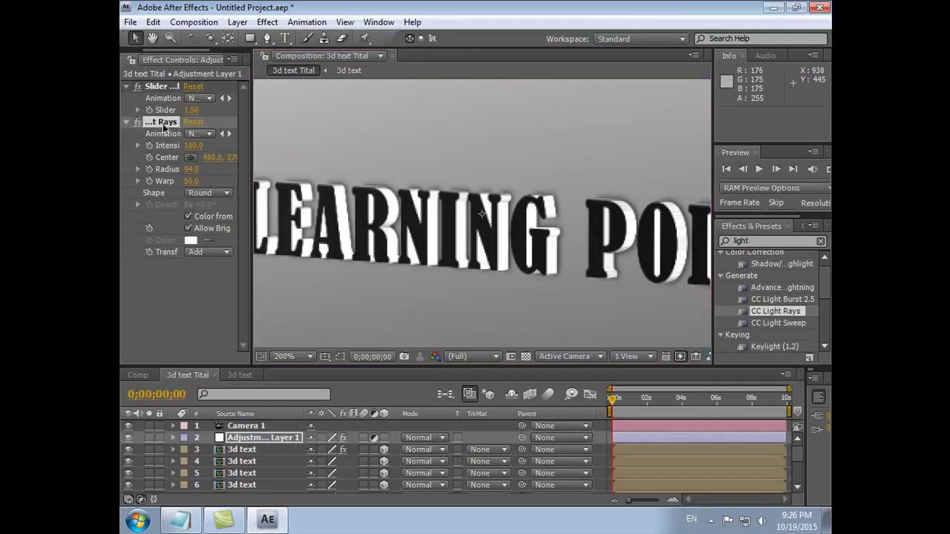
key("Delete")
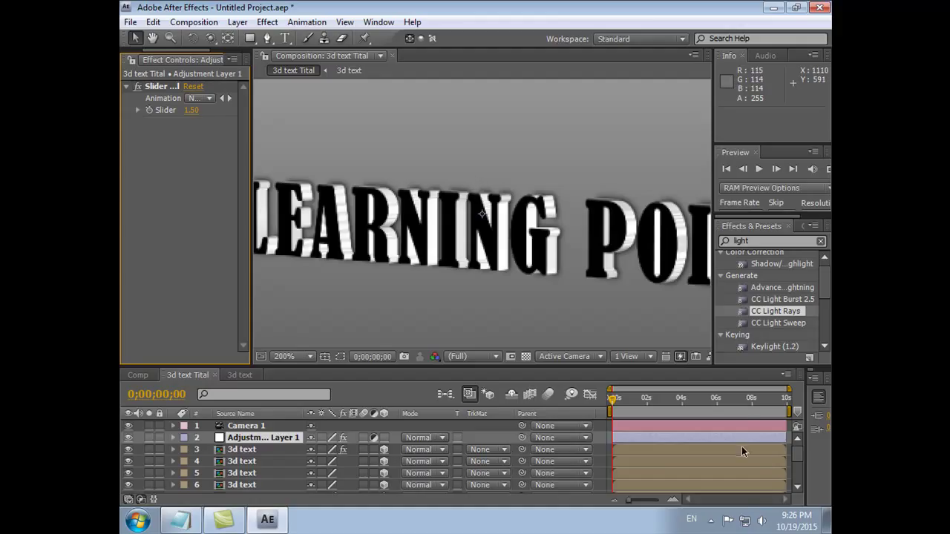
left_click(712, 522)
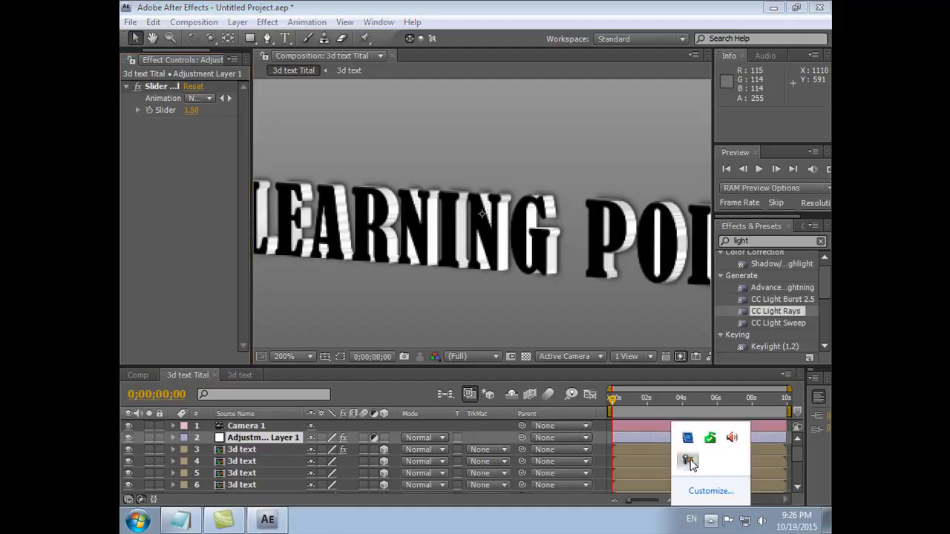